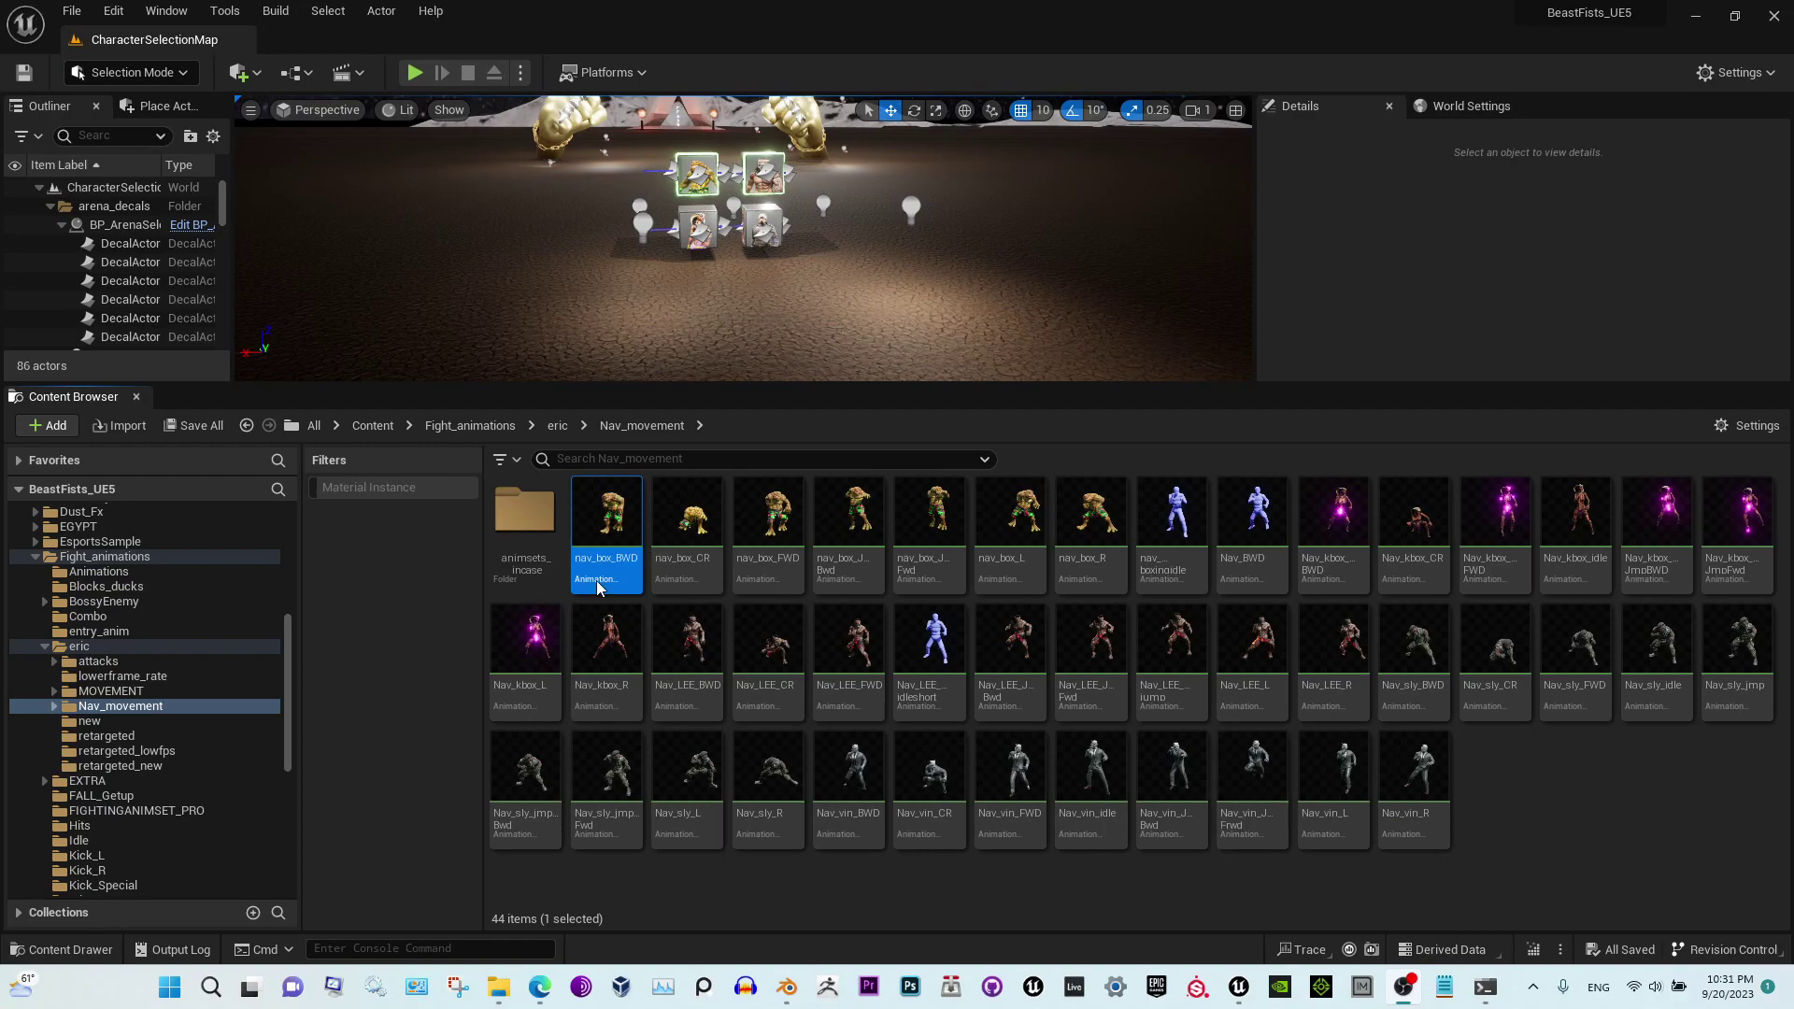
Preview nav_box_BWD, nav_box_FWD and Nav_vin_FWD, scrubbing their timelines to inspect the motion
double_click(606, 526)
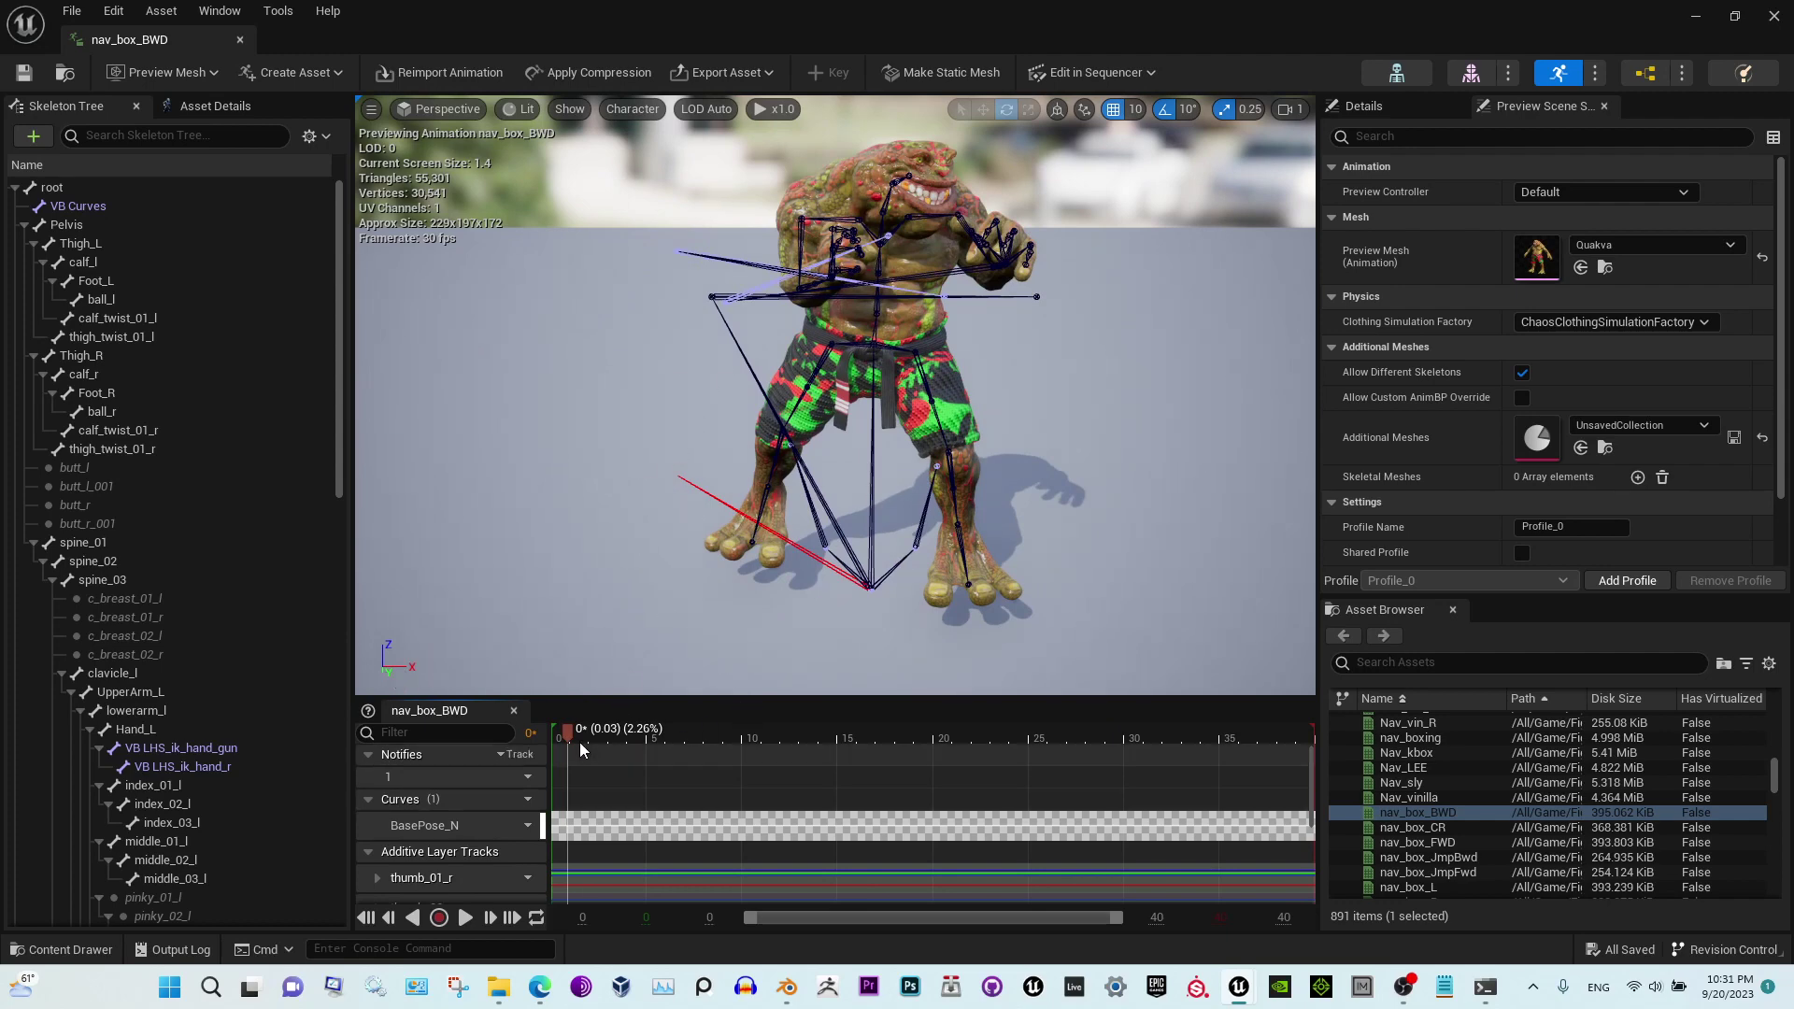
left_click_drag(570, 743, 860, 764)
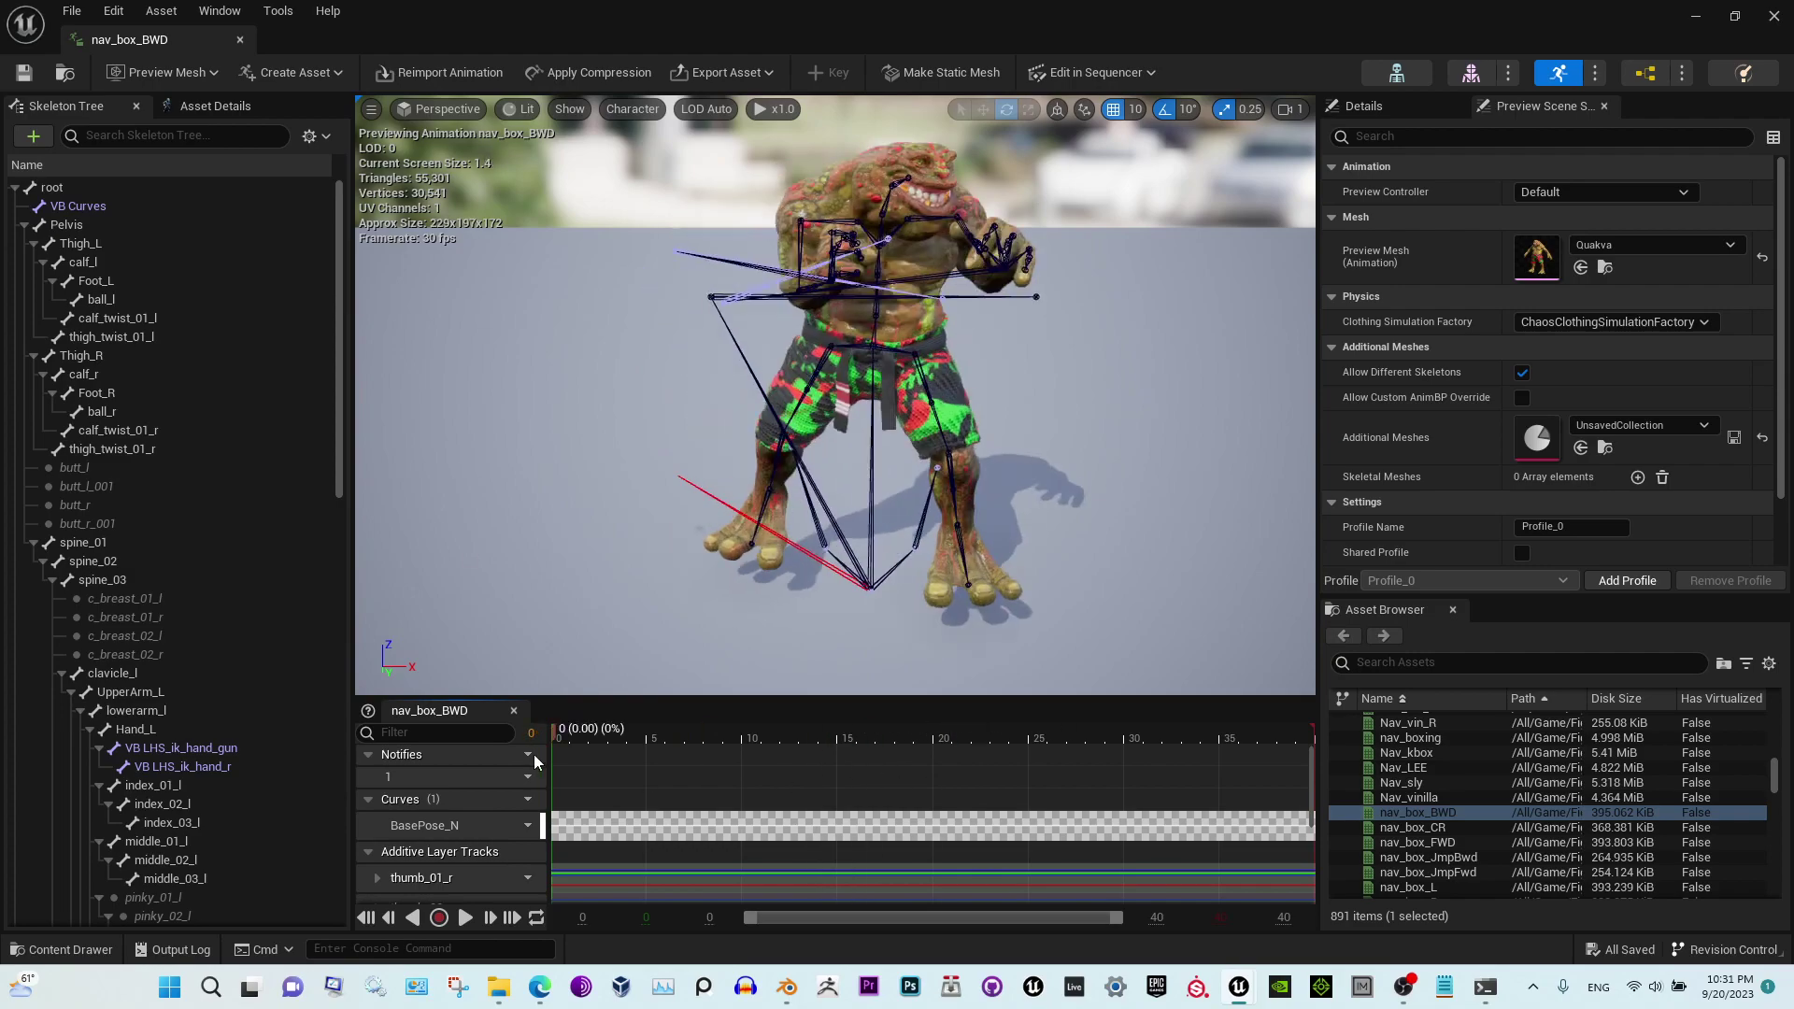
left_click(240, 39)
double_click(780, 506)
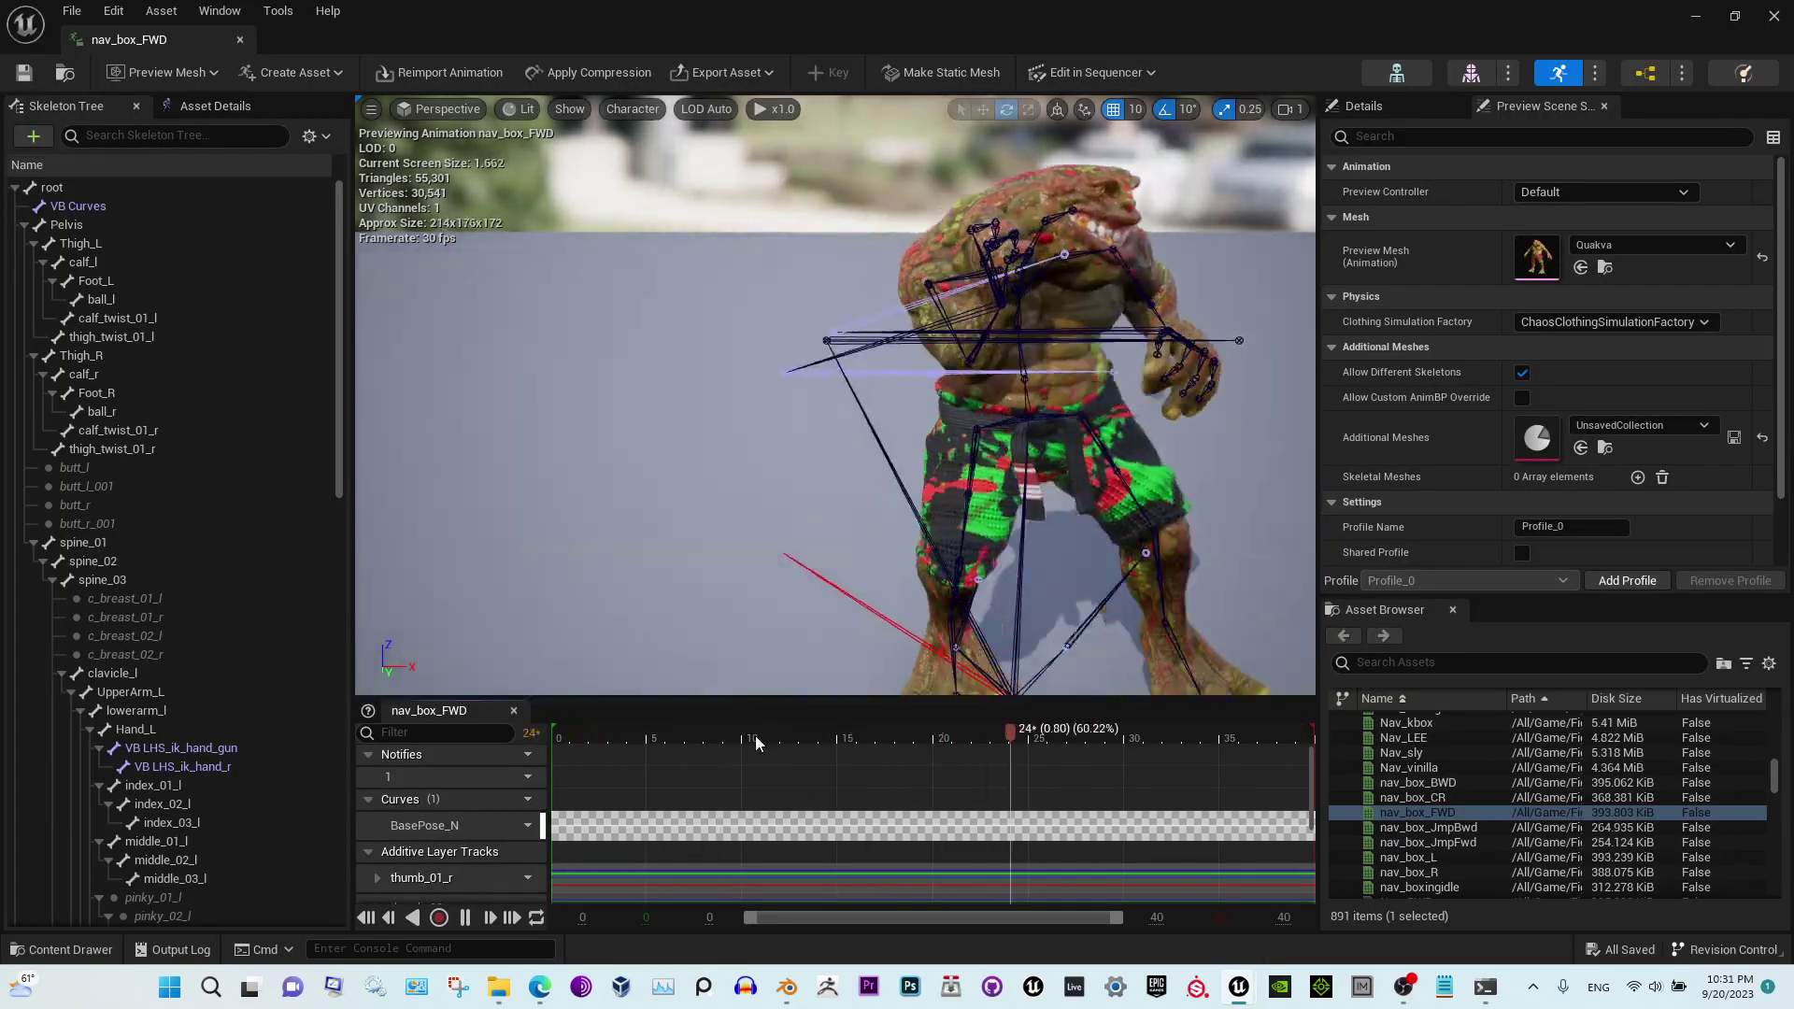
left_click(620, 733)
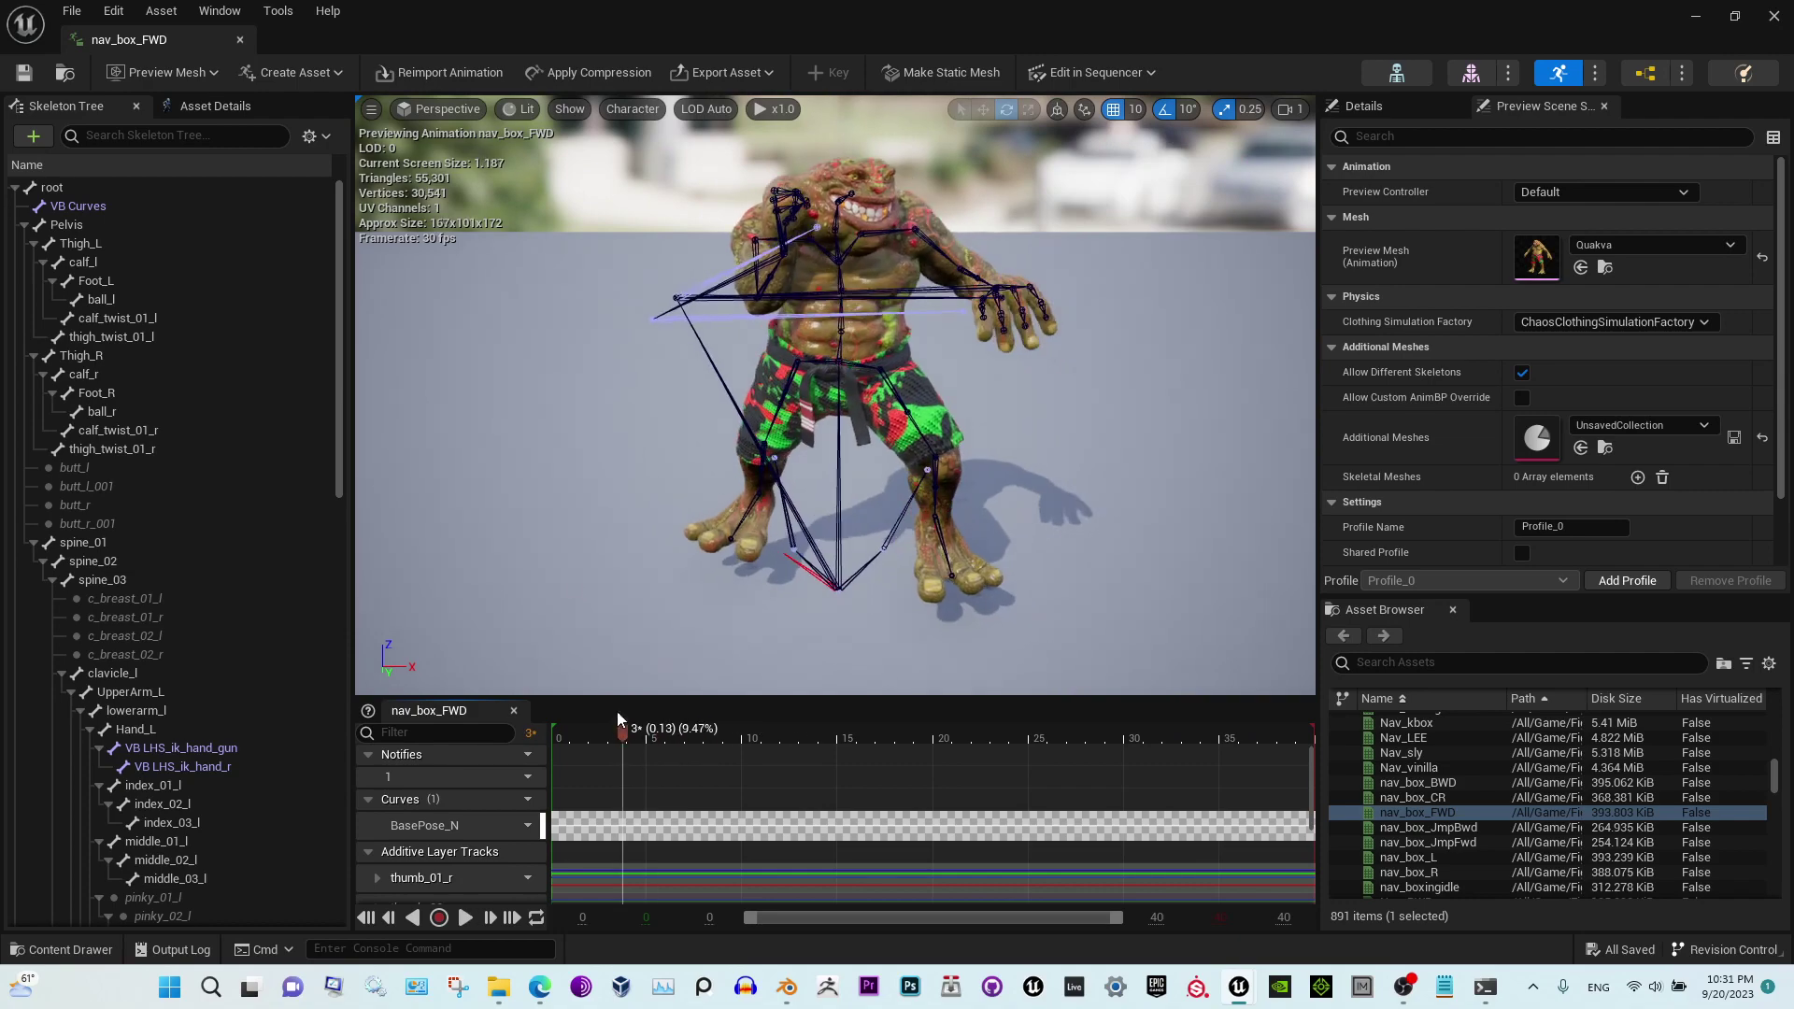
left_click(240, 39)
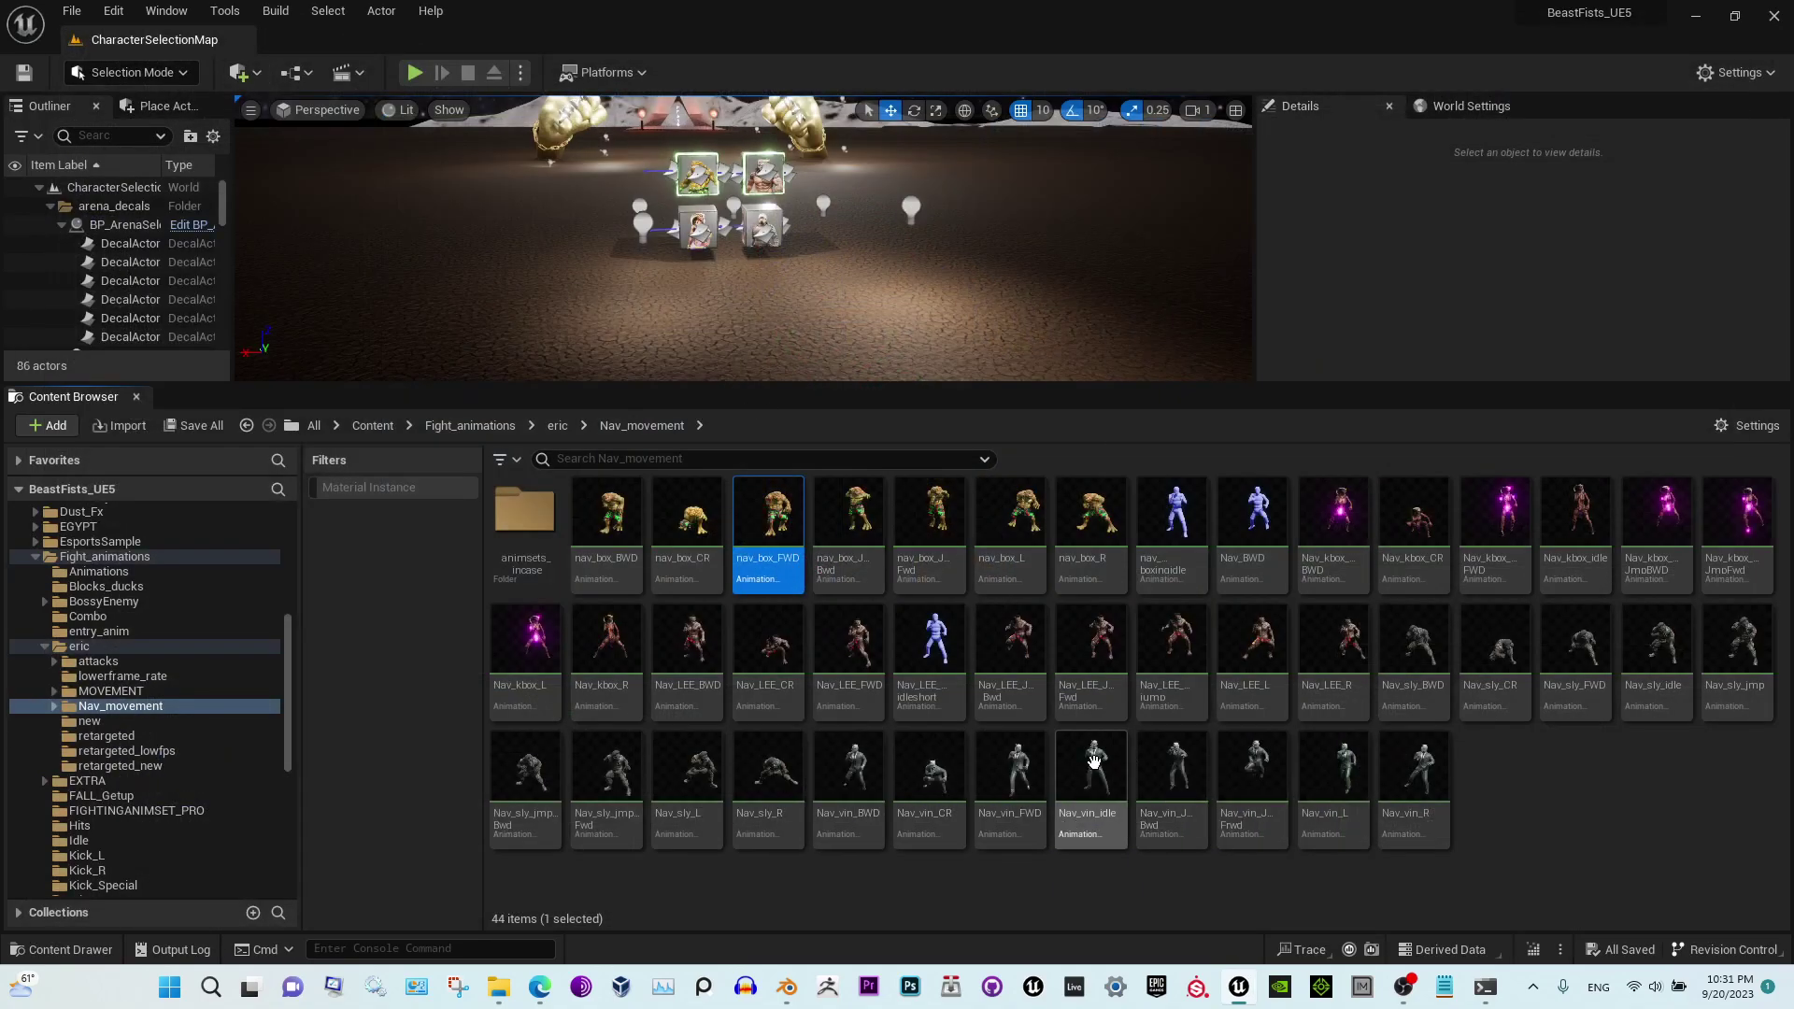
double_click(1014, 774)
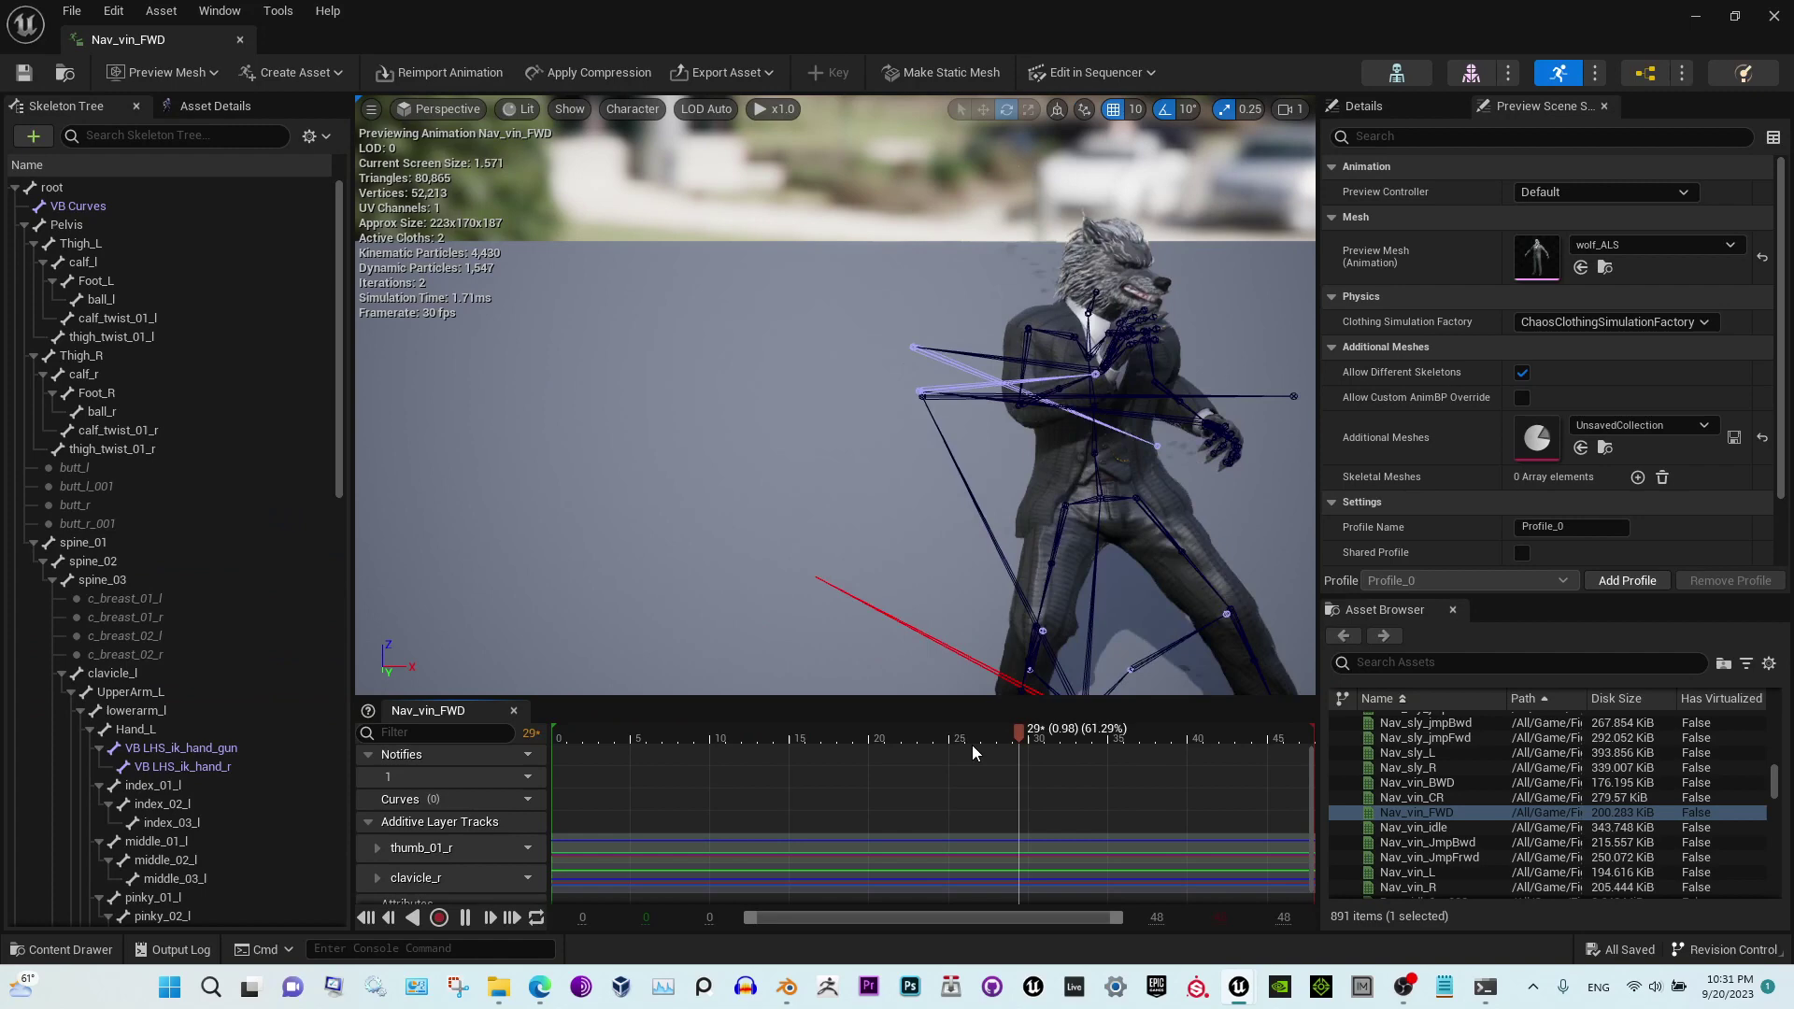
key("space")
left_click_drag(968, 747, 598, 738)
left_click(239, 40)
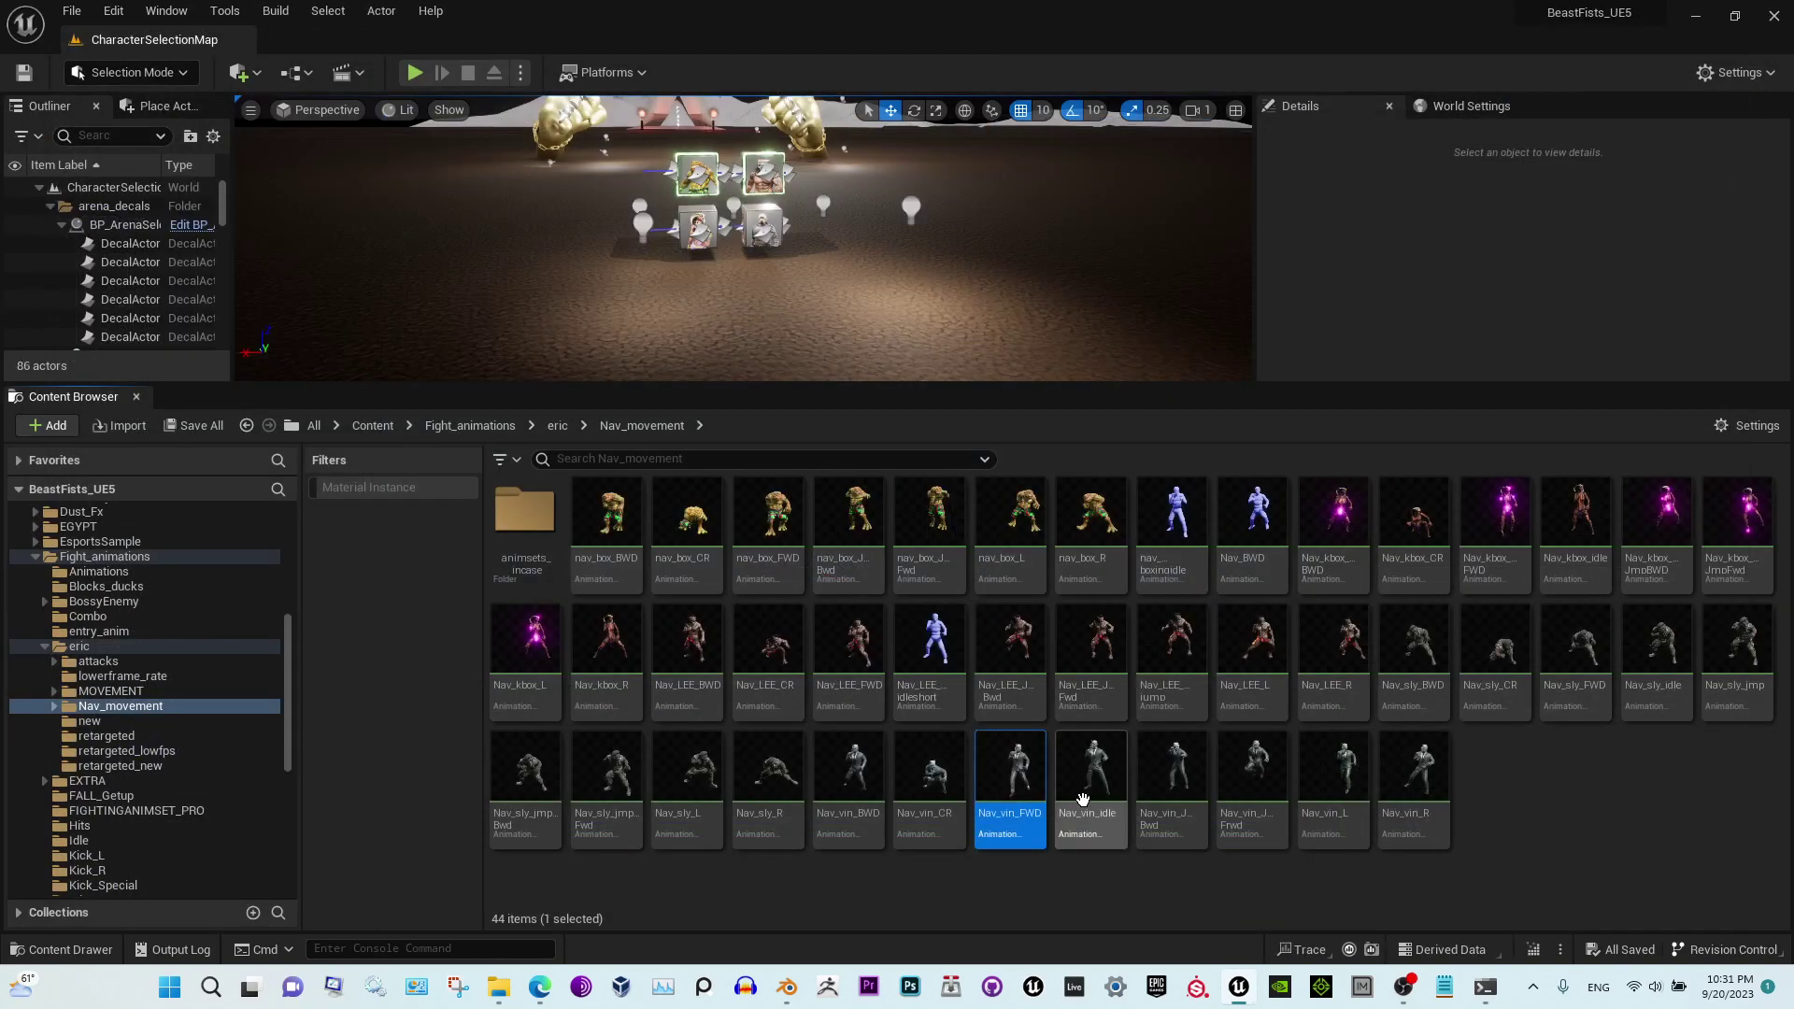
Start the forward/backward selection with nav_box_BWD, nav_box_FWD and the boxer's two jump animations
left_click(608, 523)
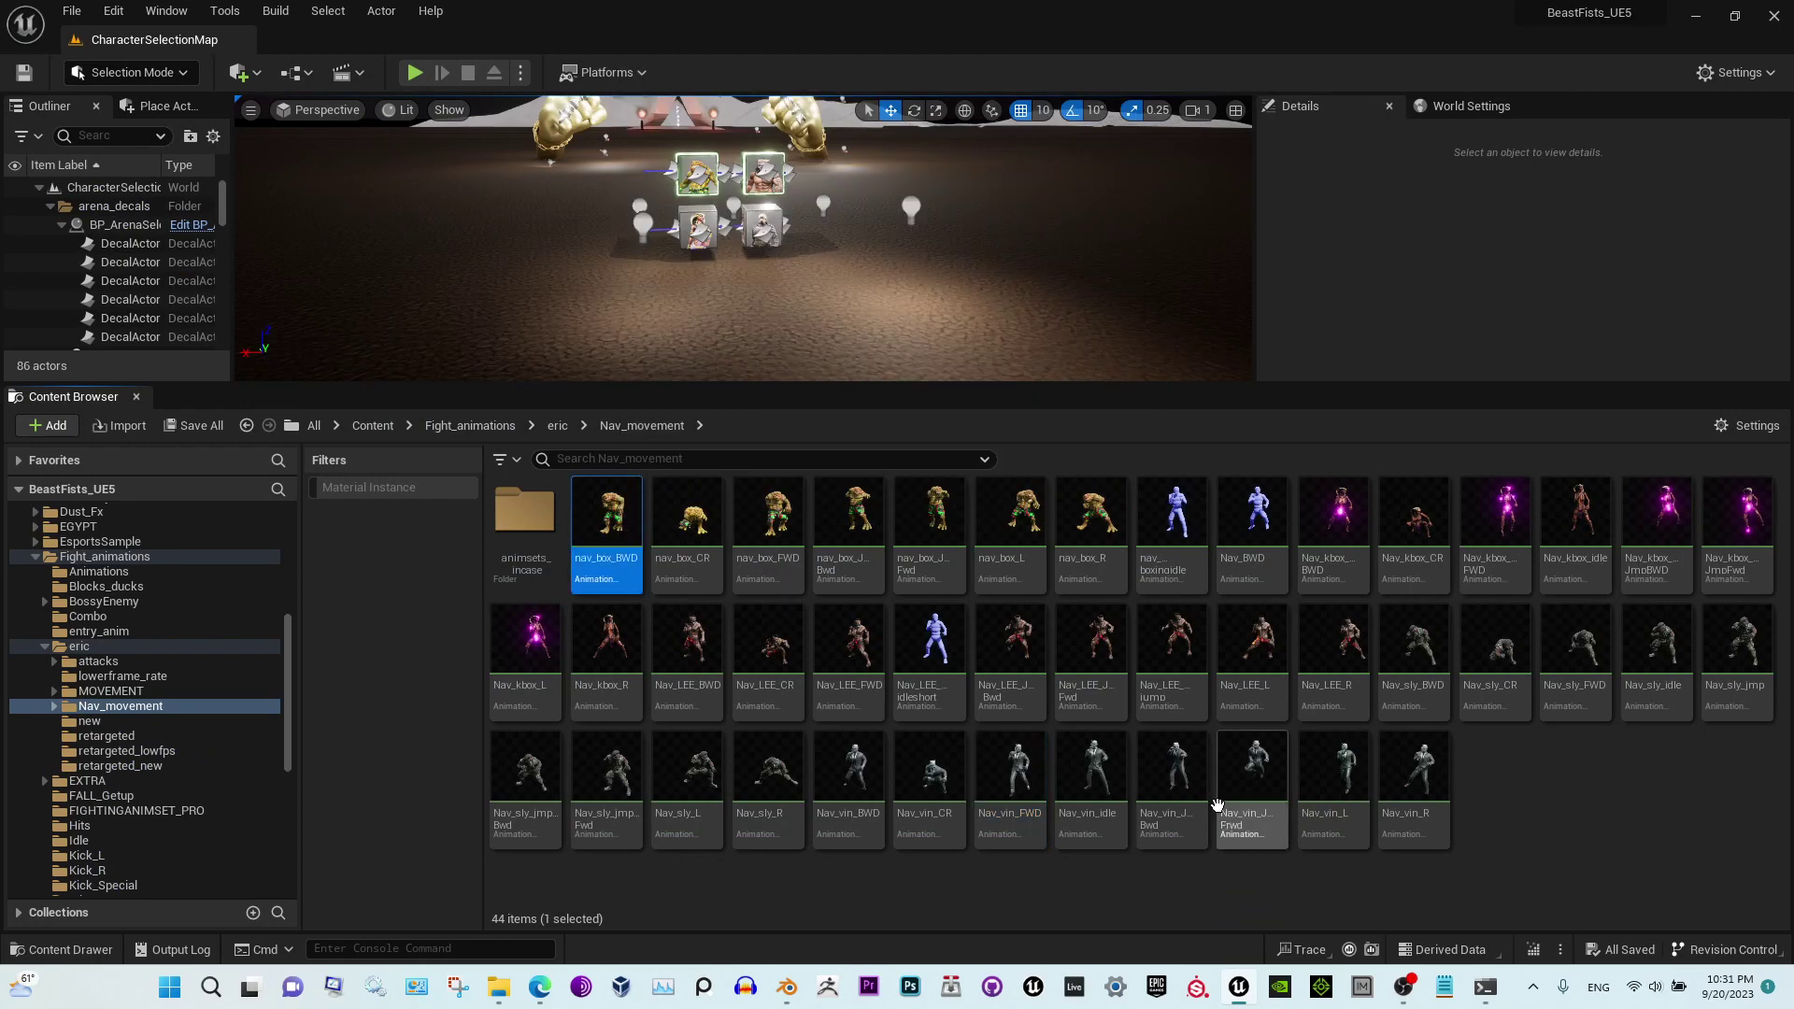
left_click(764, 512, "ctrl")
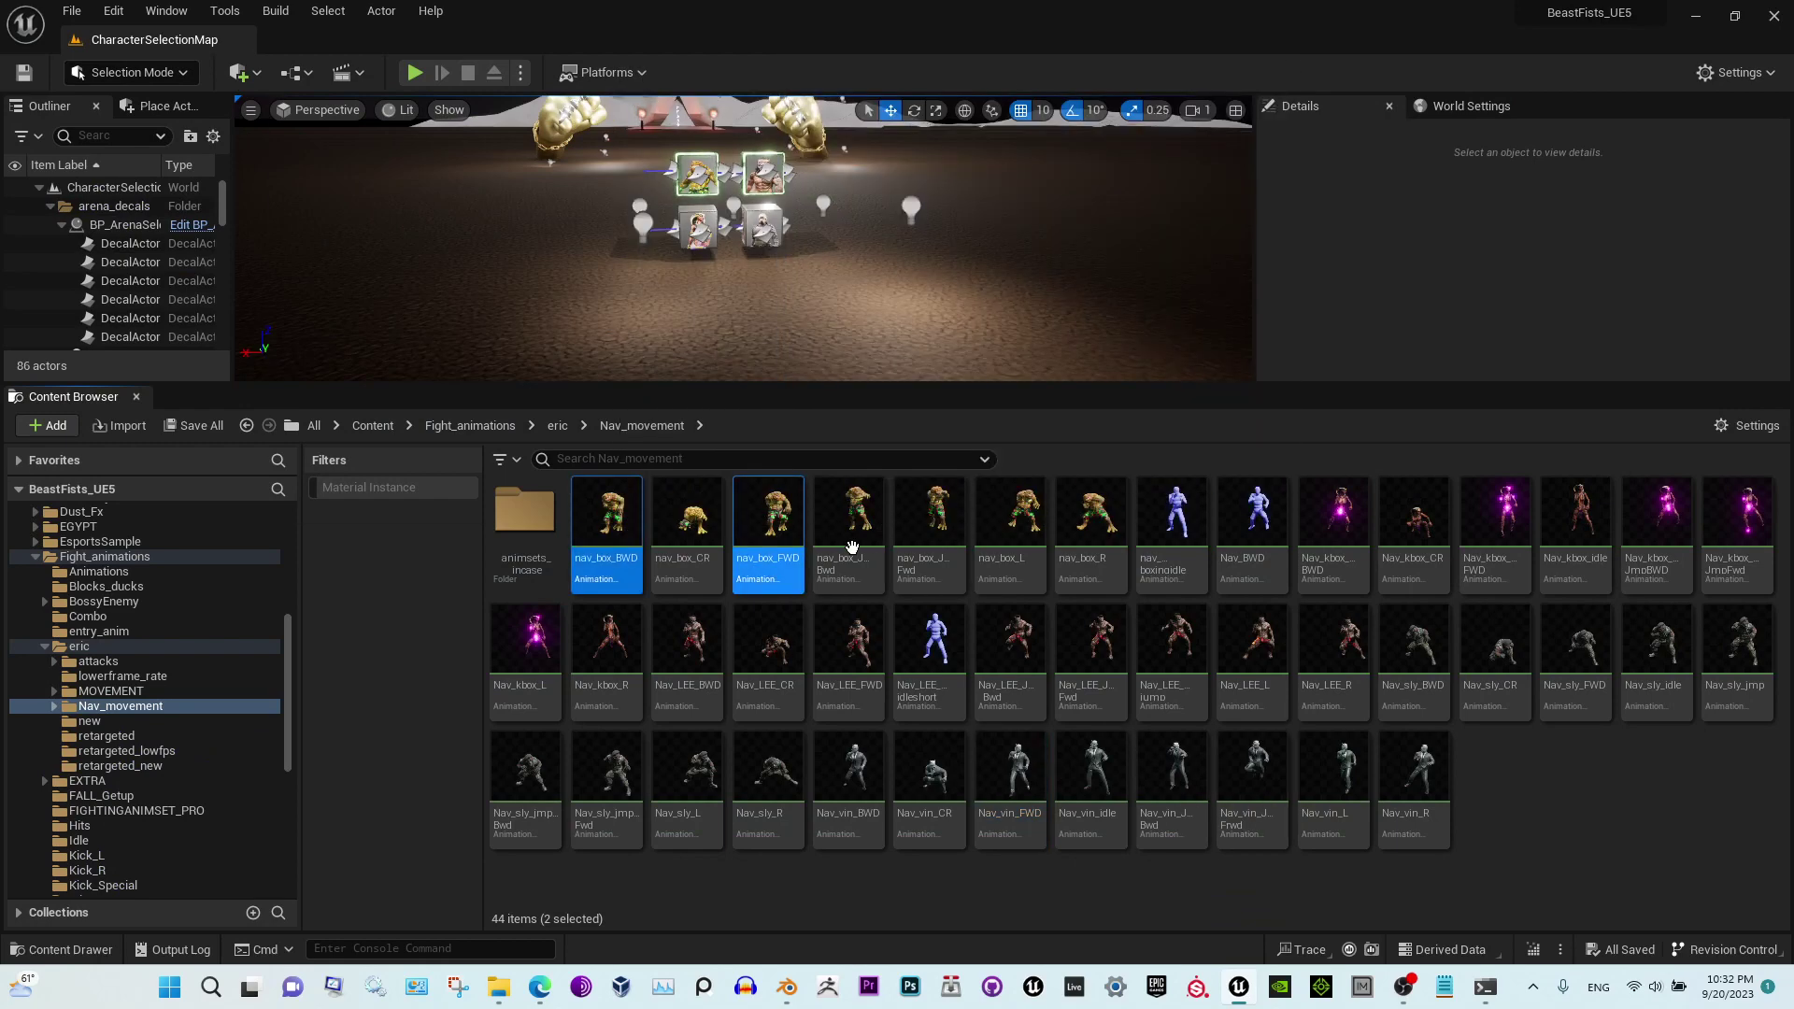
left_click(849, 519, "ctrl")
left_click(928, 521, "ctrl")
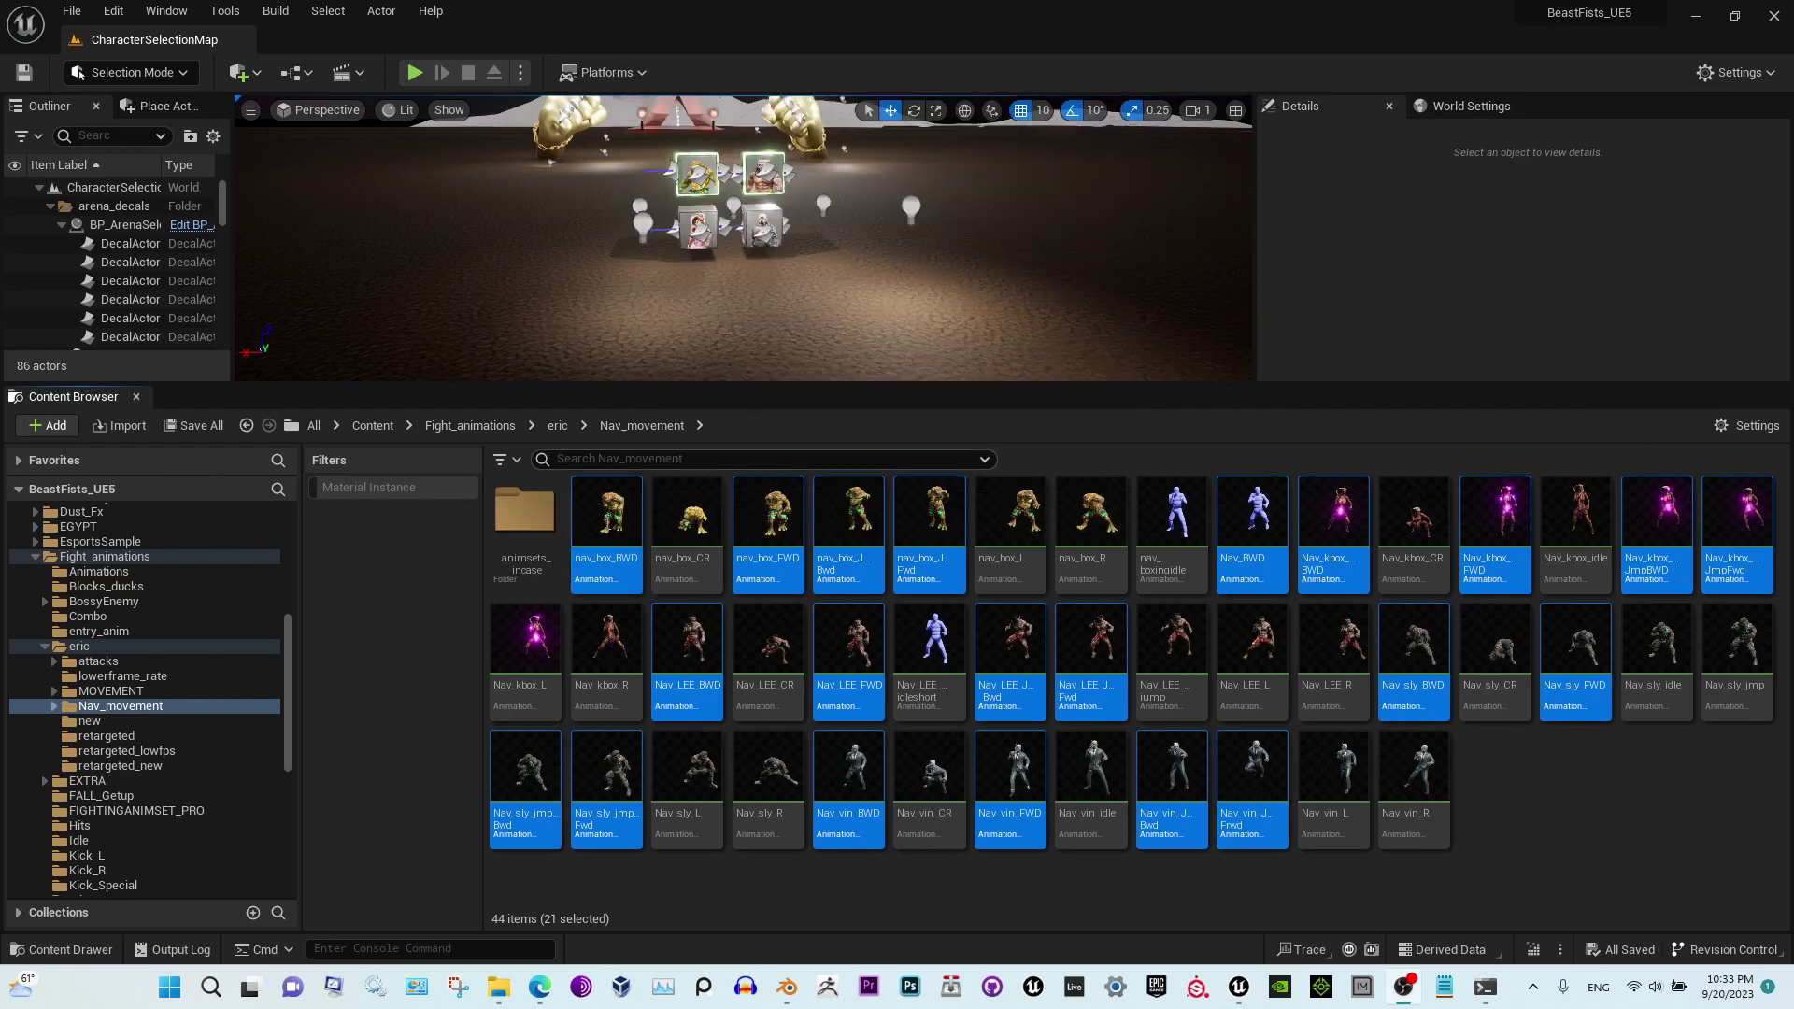
Apply Fix Animation Sequences to the 21 animations with bone transfer off and Y target direction
right_click(605, 523)
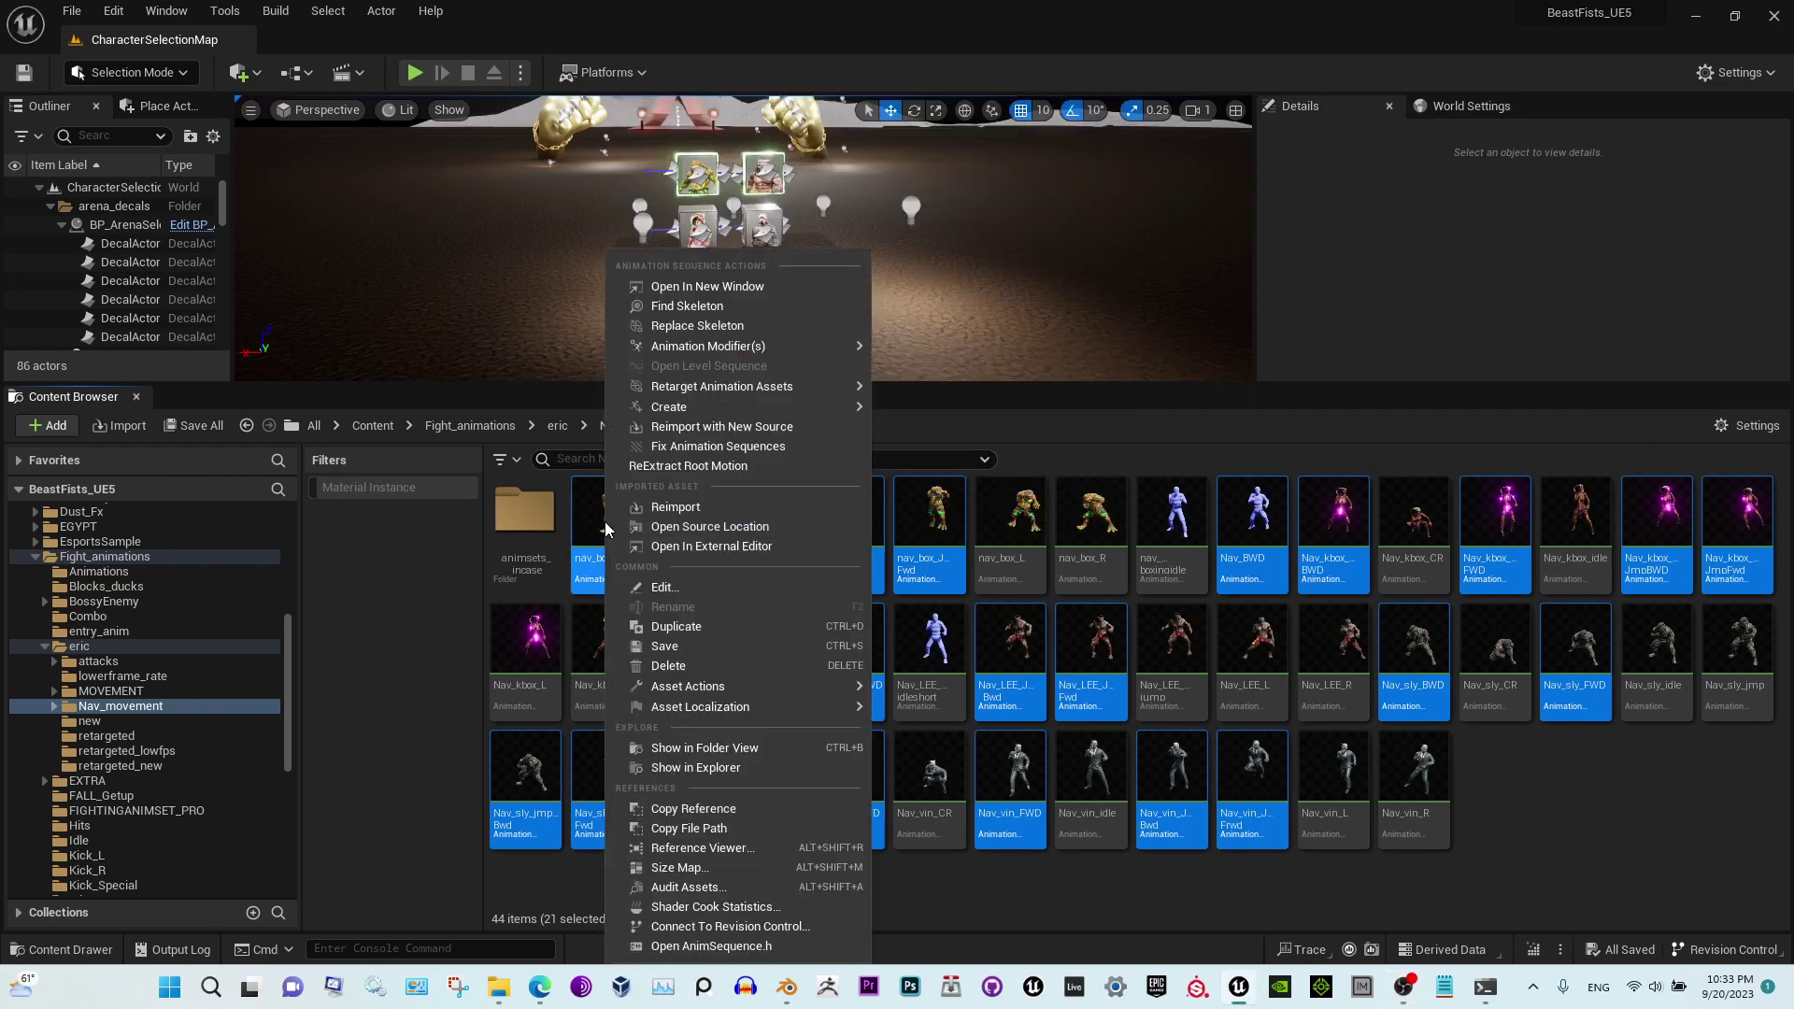
left_click(786, 449)
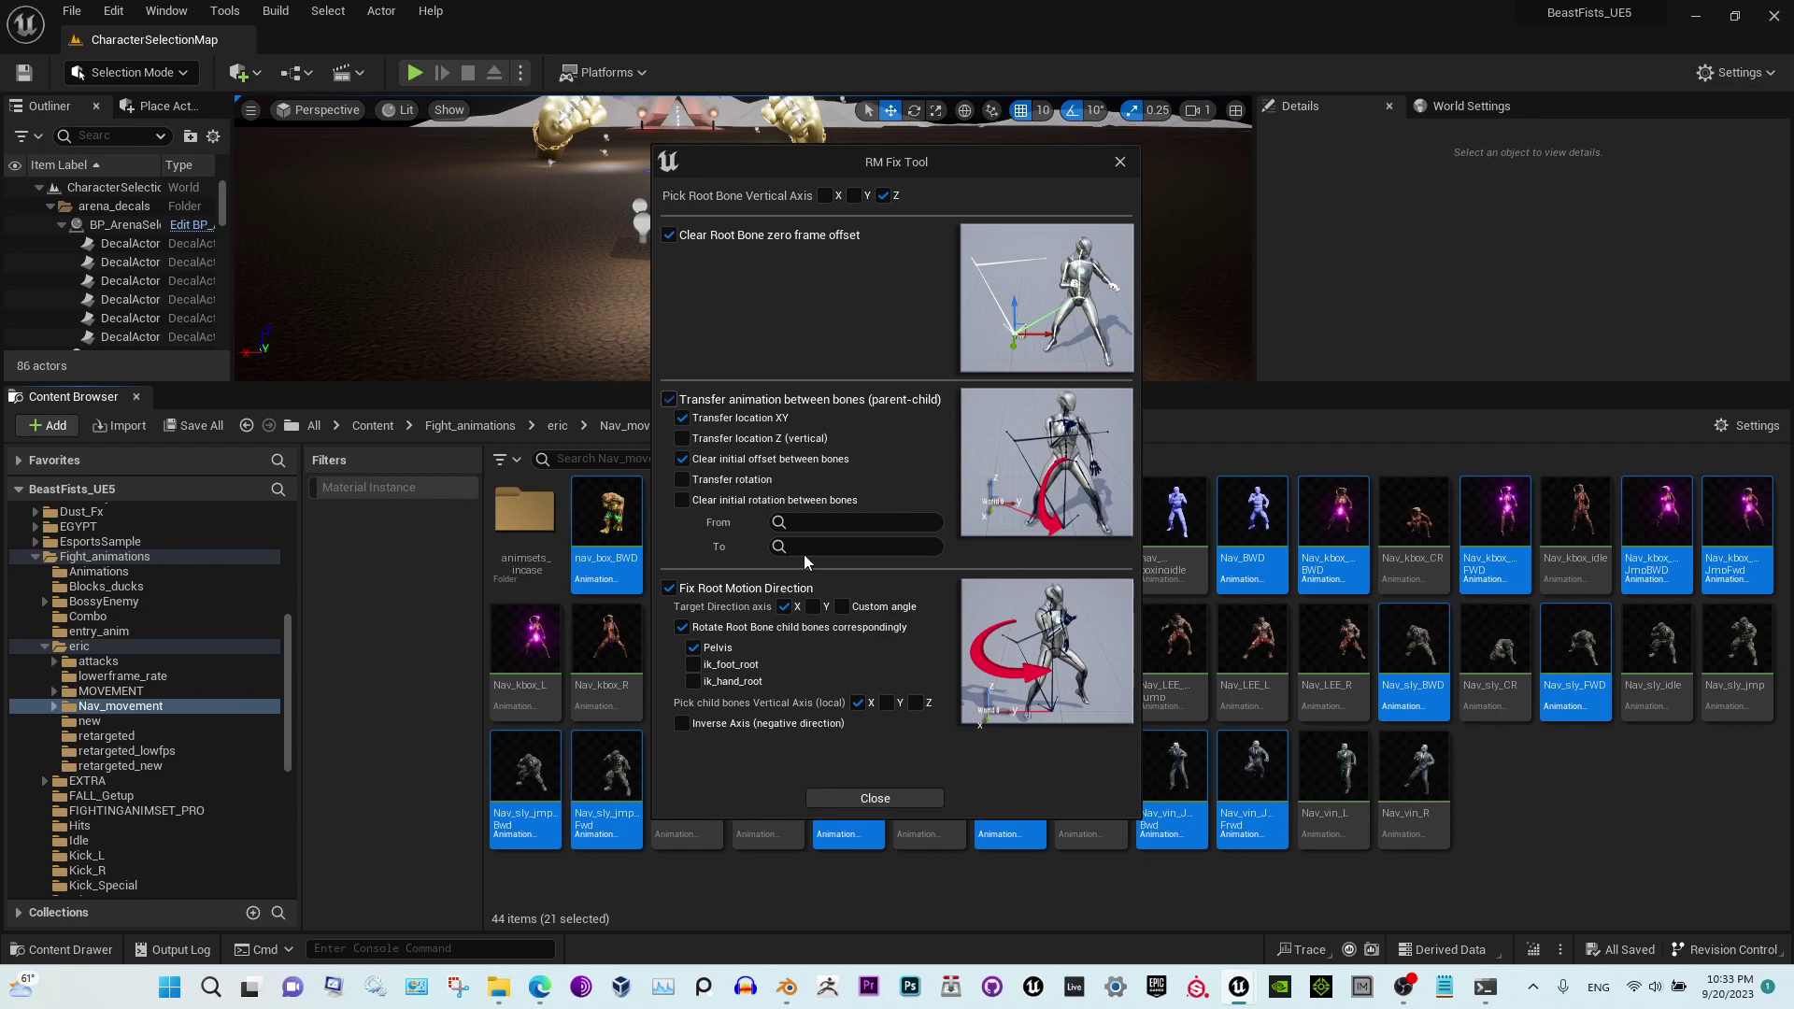
left_click(669, 399)
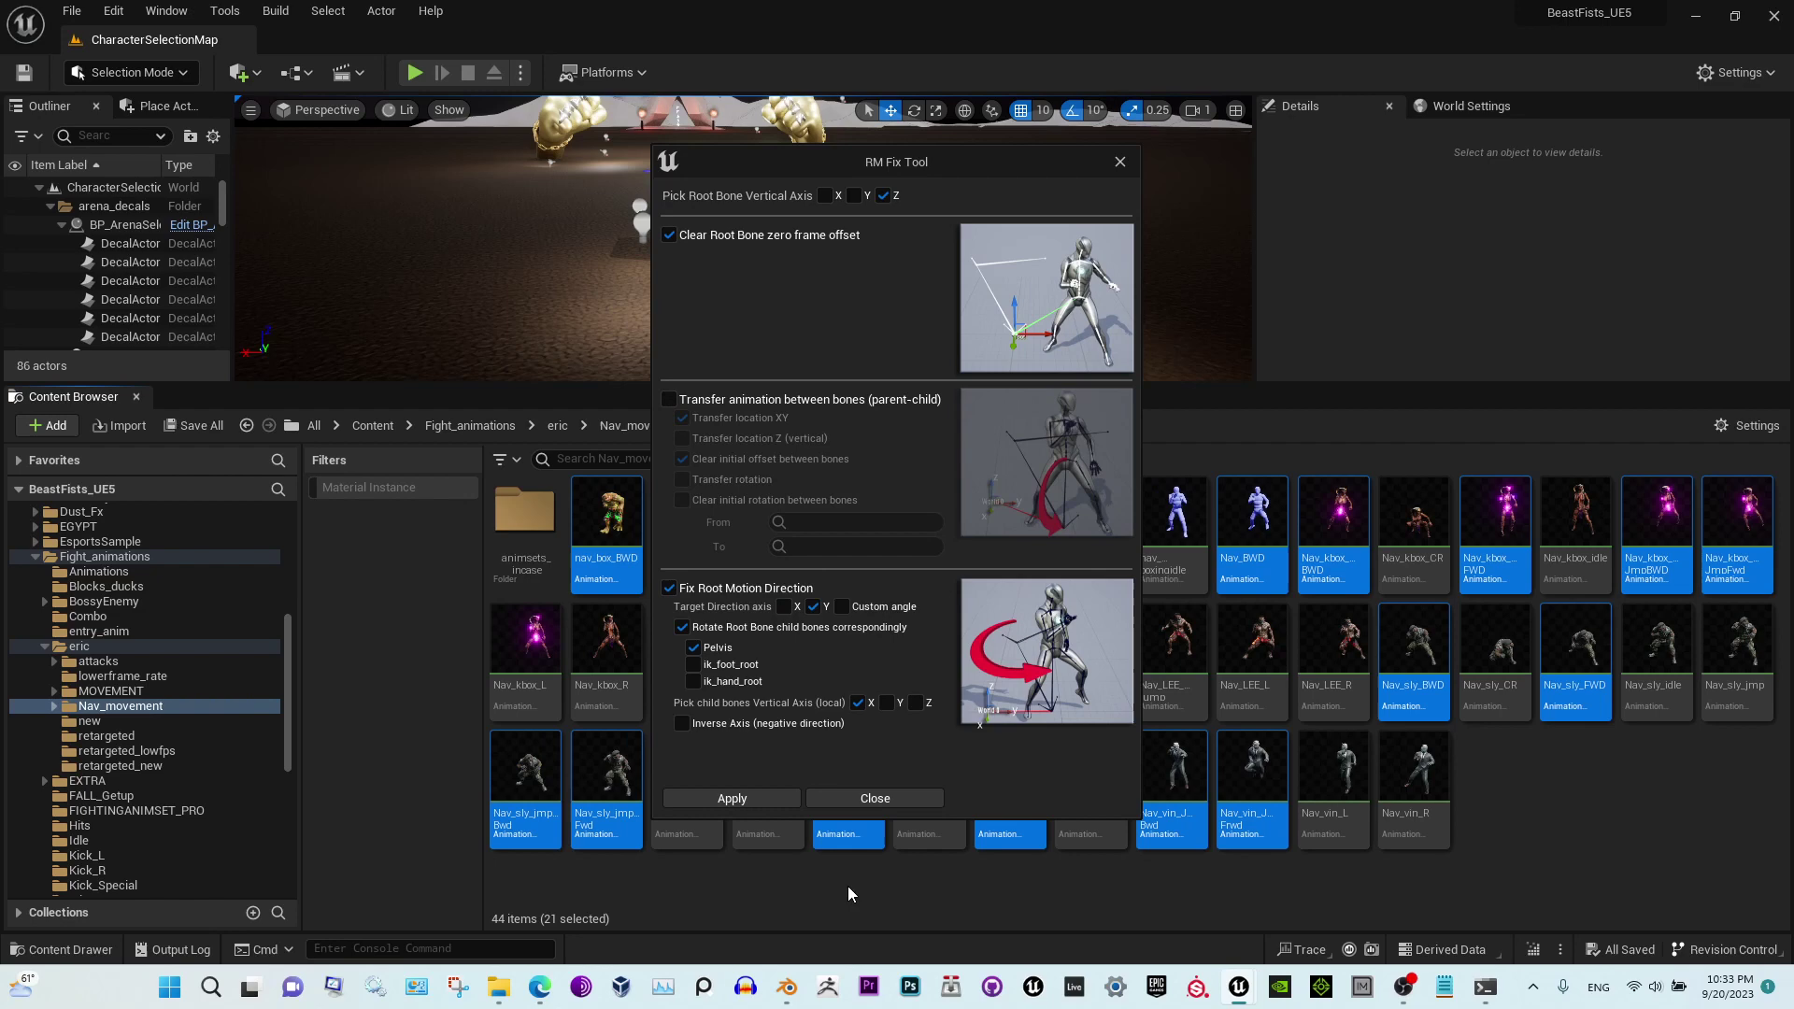
left_click(877, 800)
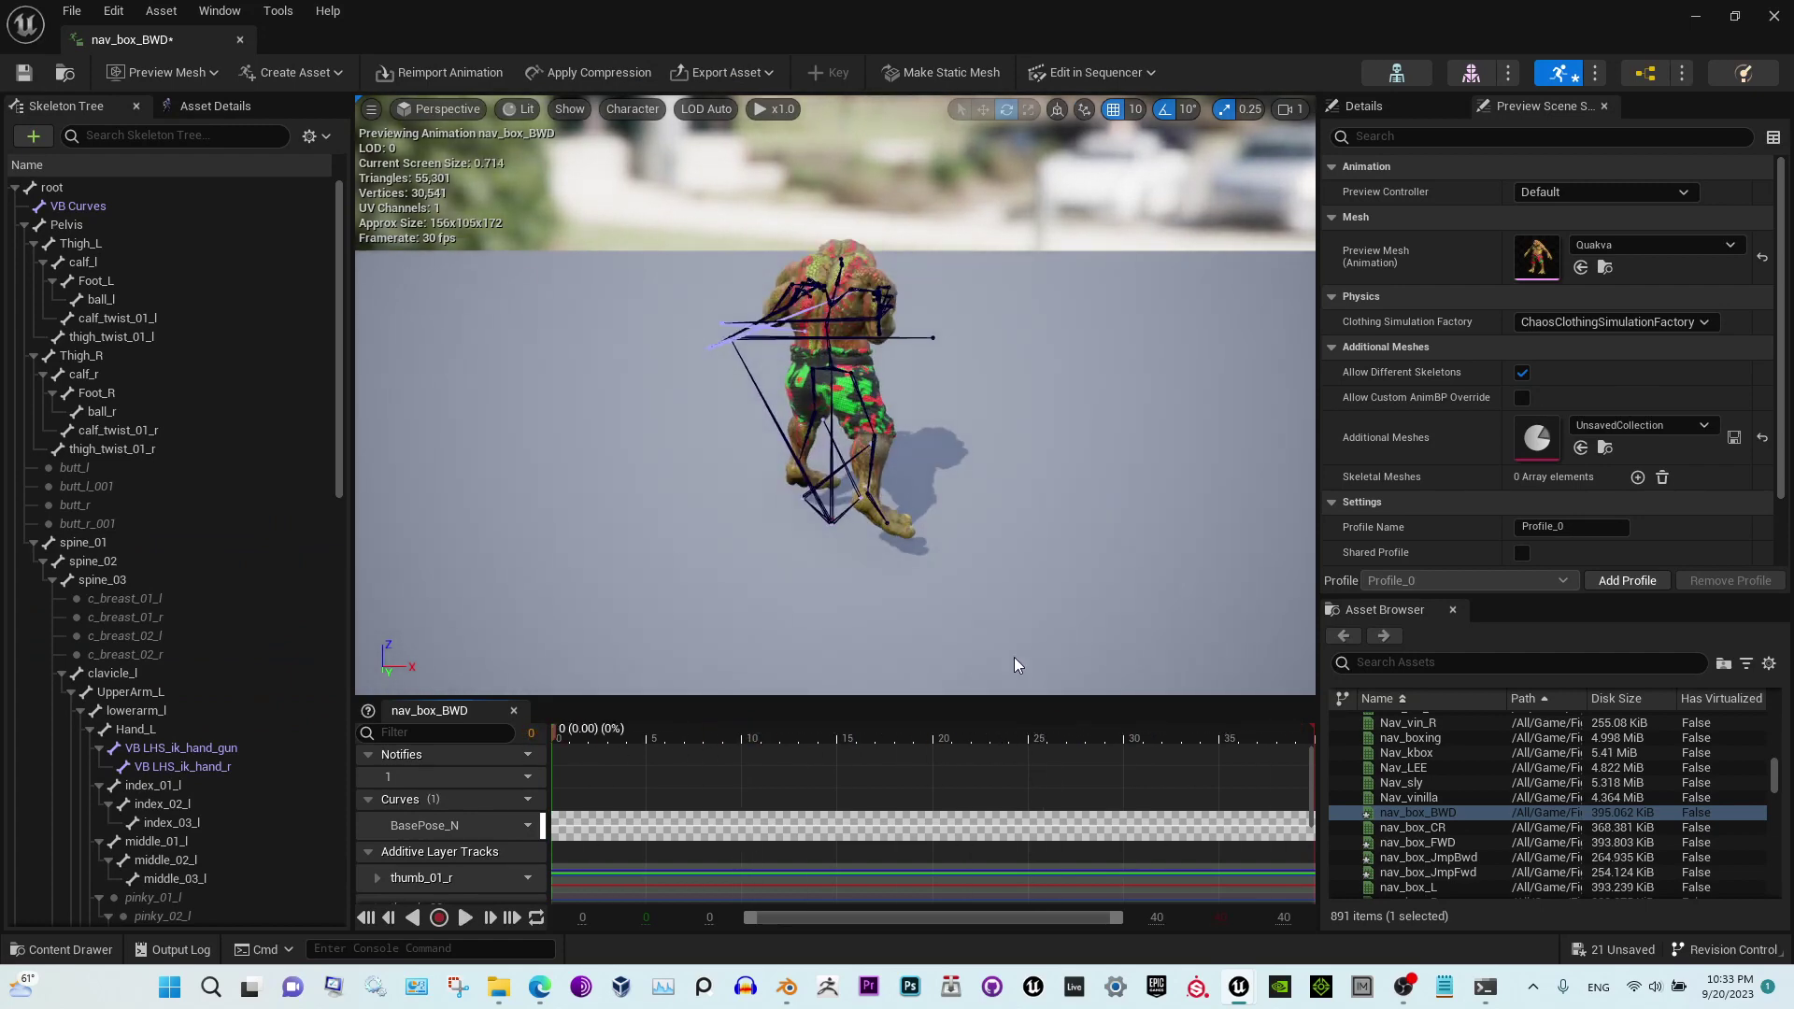
Scrub the fixed nav_box_FWD animation to verify it, then reselect nav_box_BWD
left_click(240, 41)
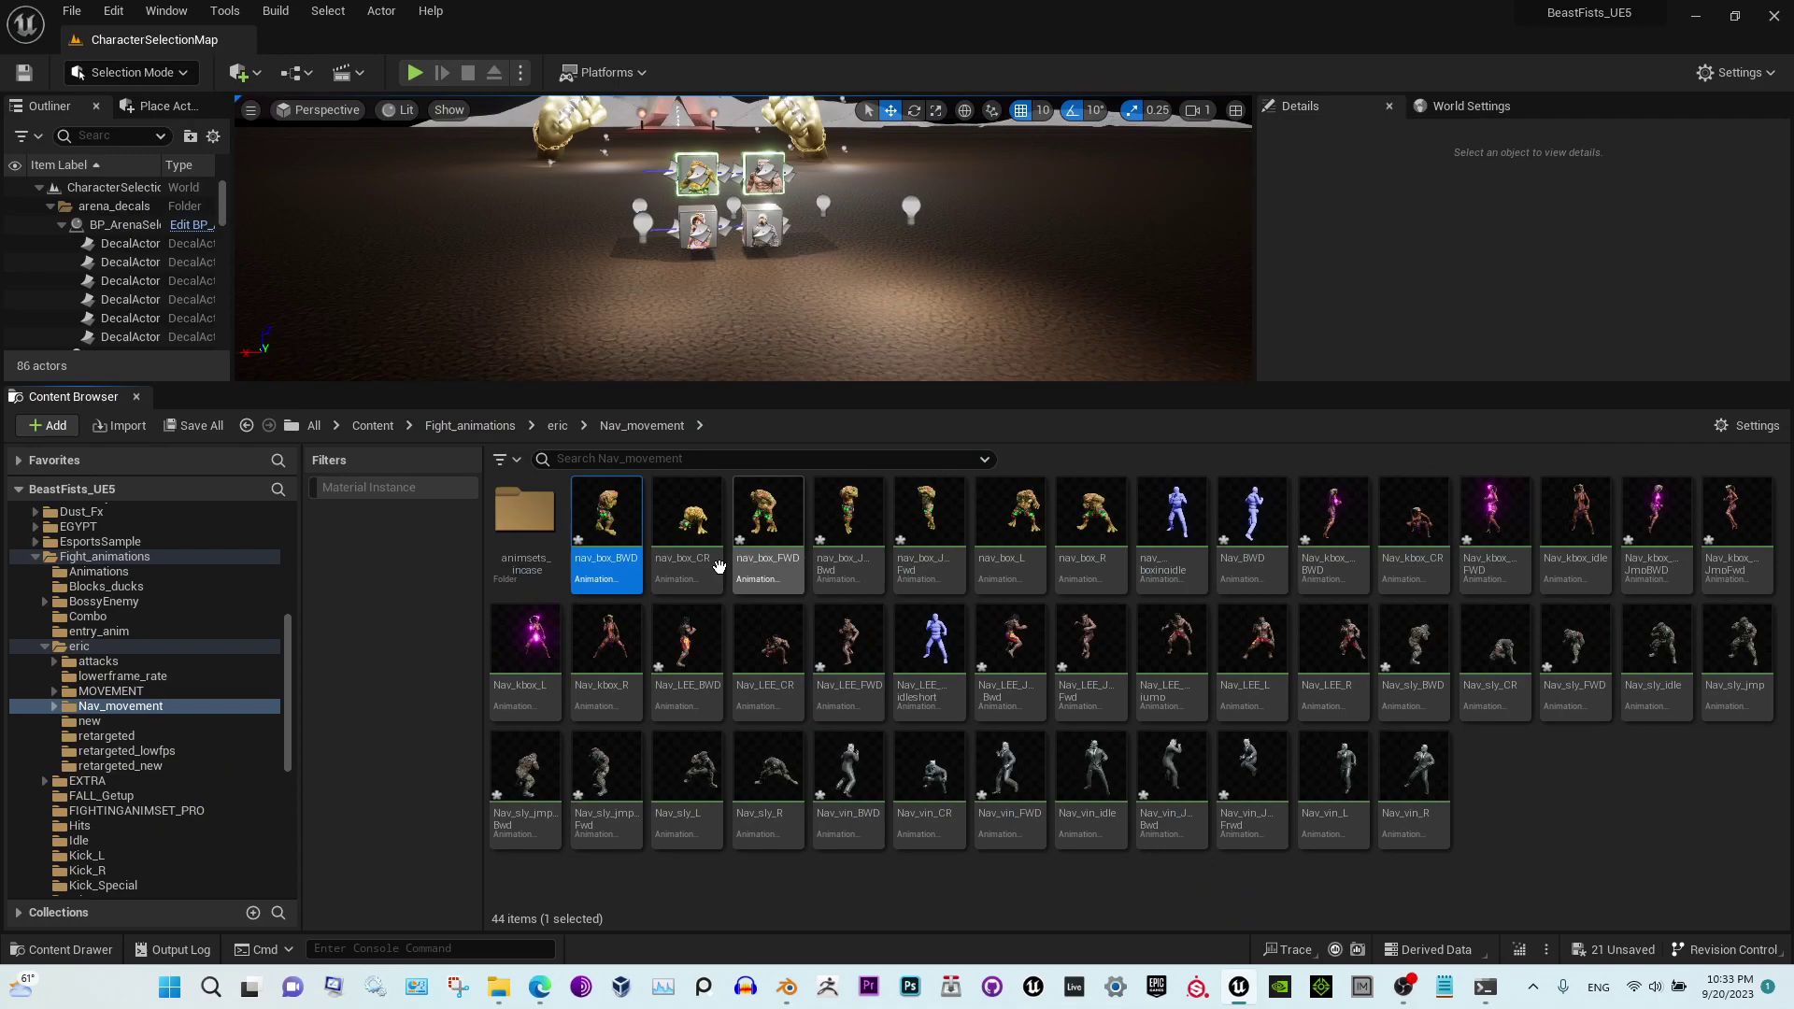
left_click(783, 524)
double_click(783, 524)
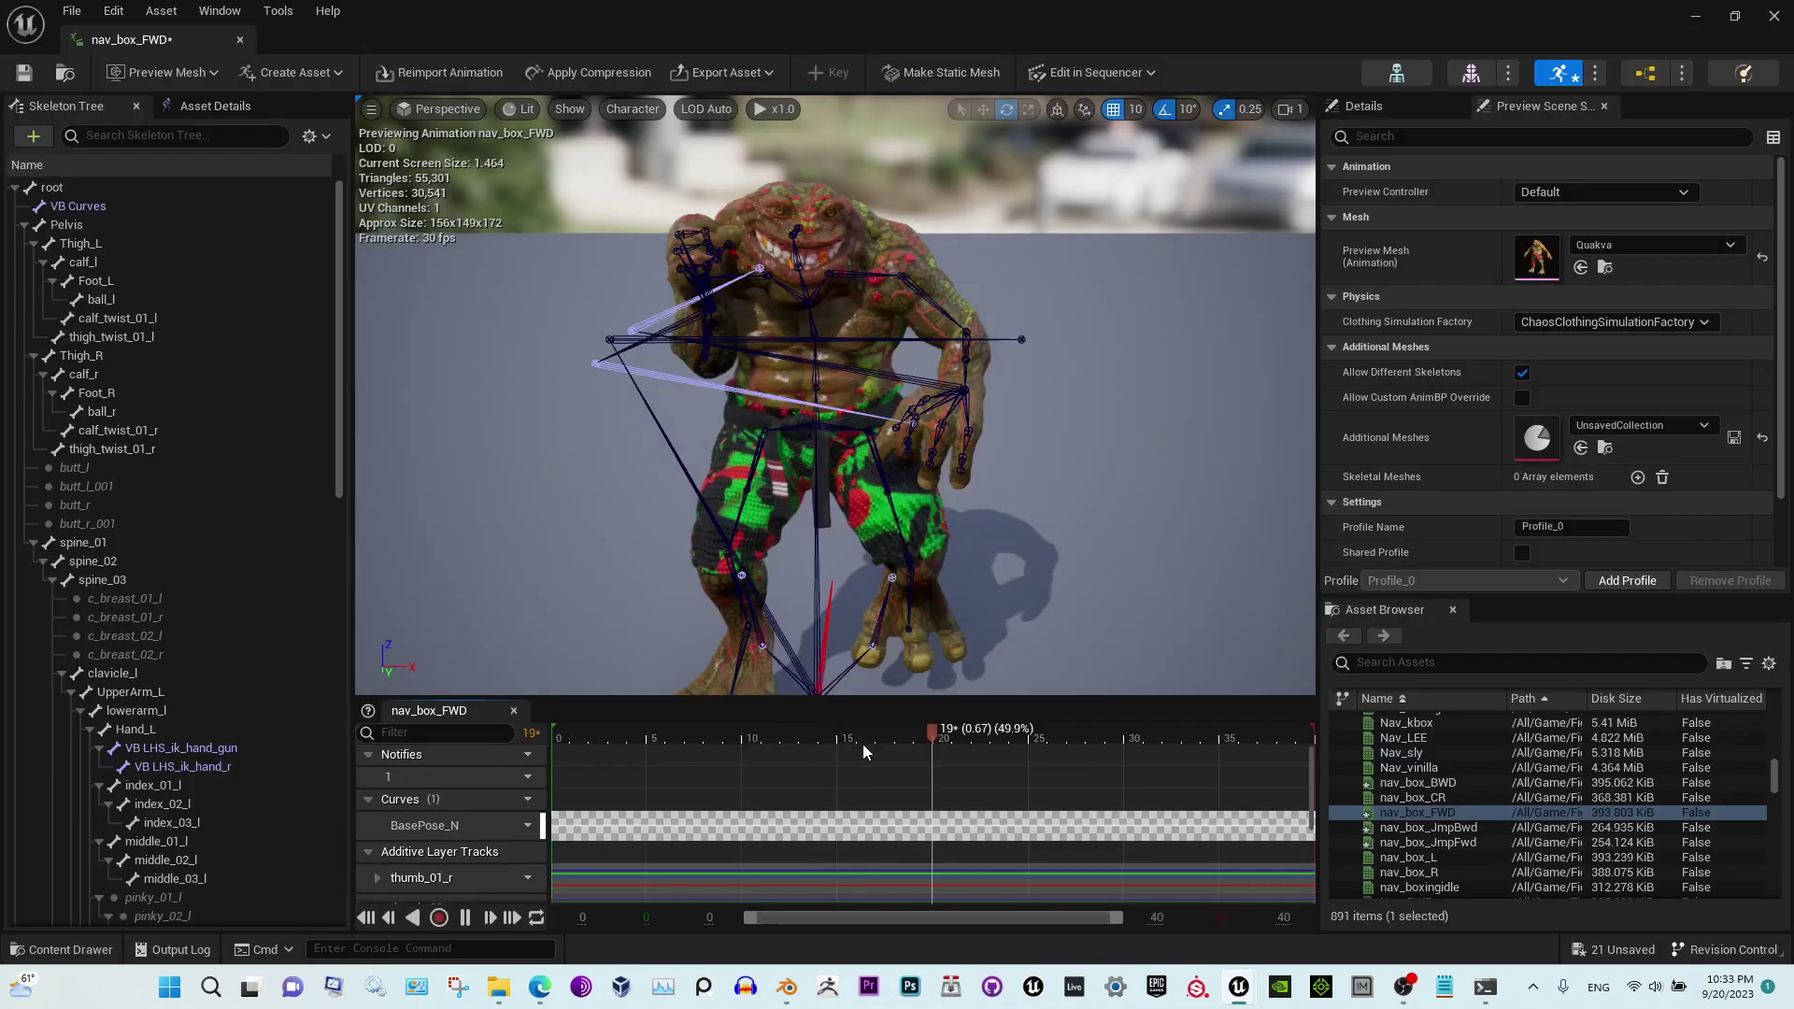
left_click_drag(861, 743, 701, 742)
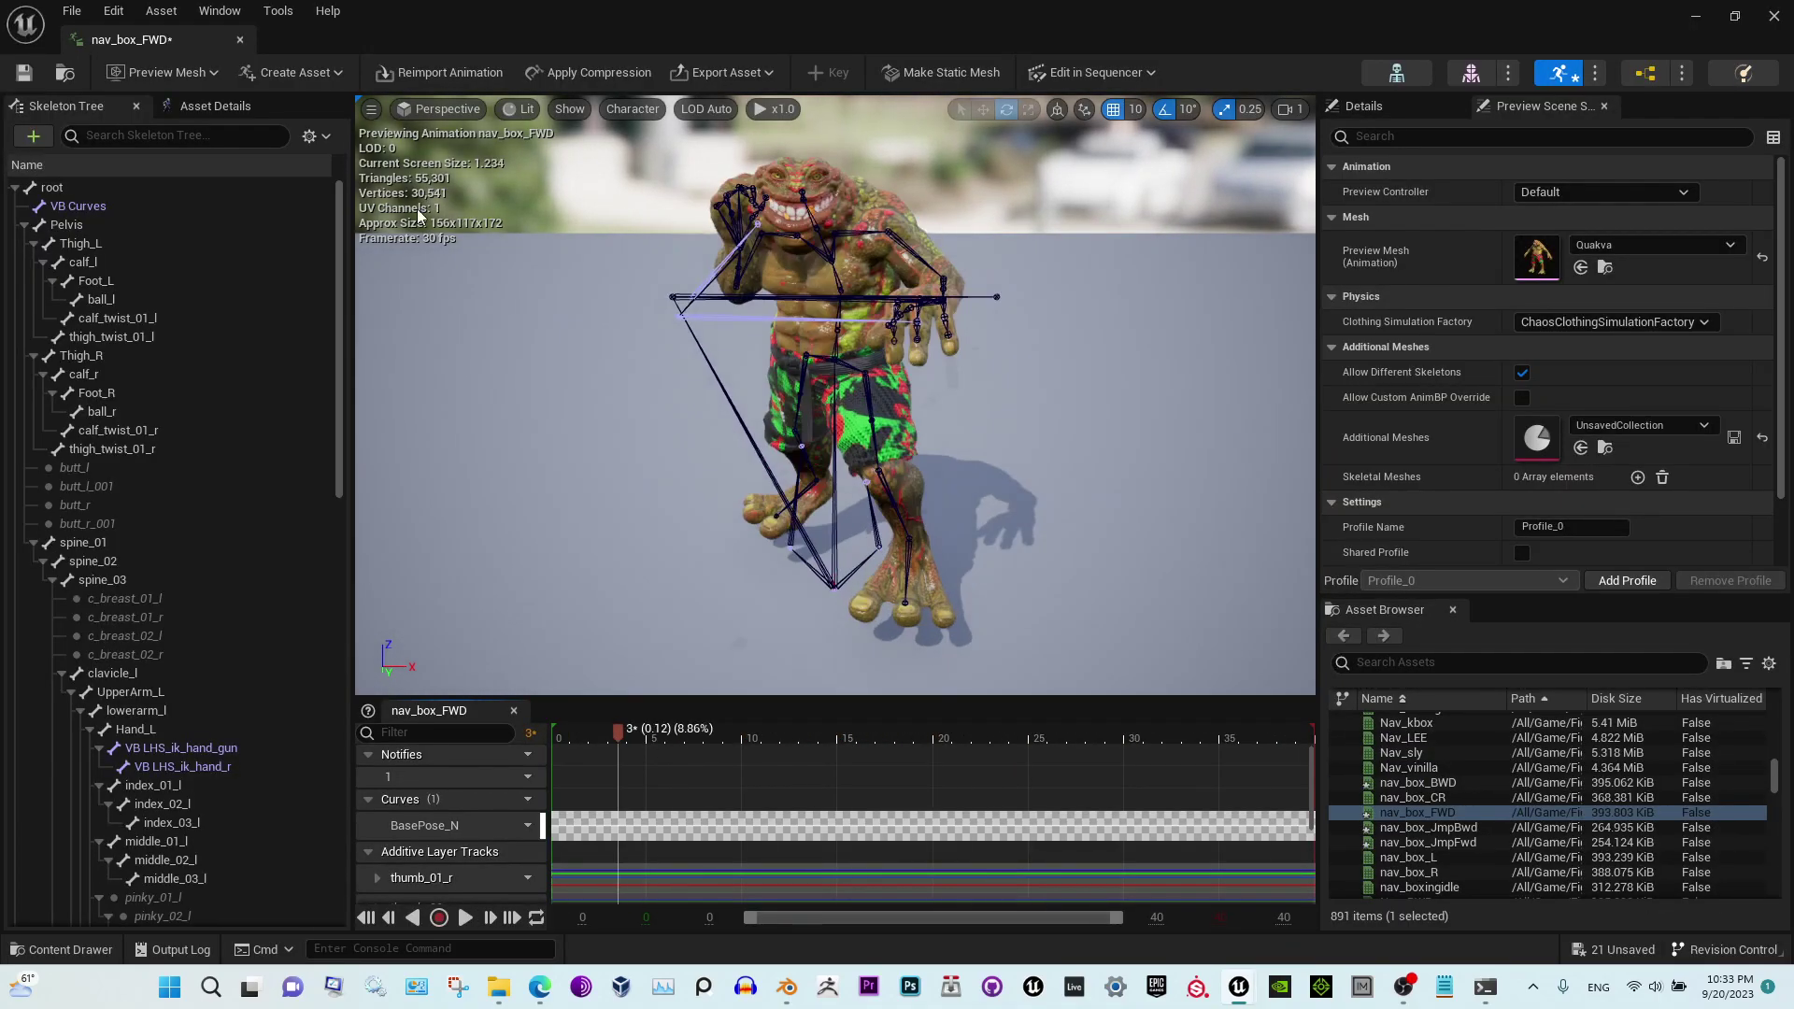
left_click(241, 39)
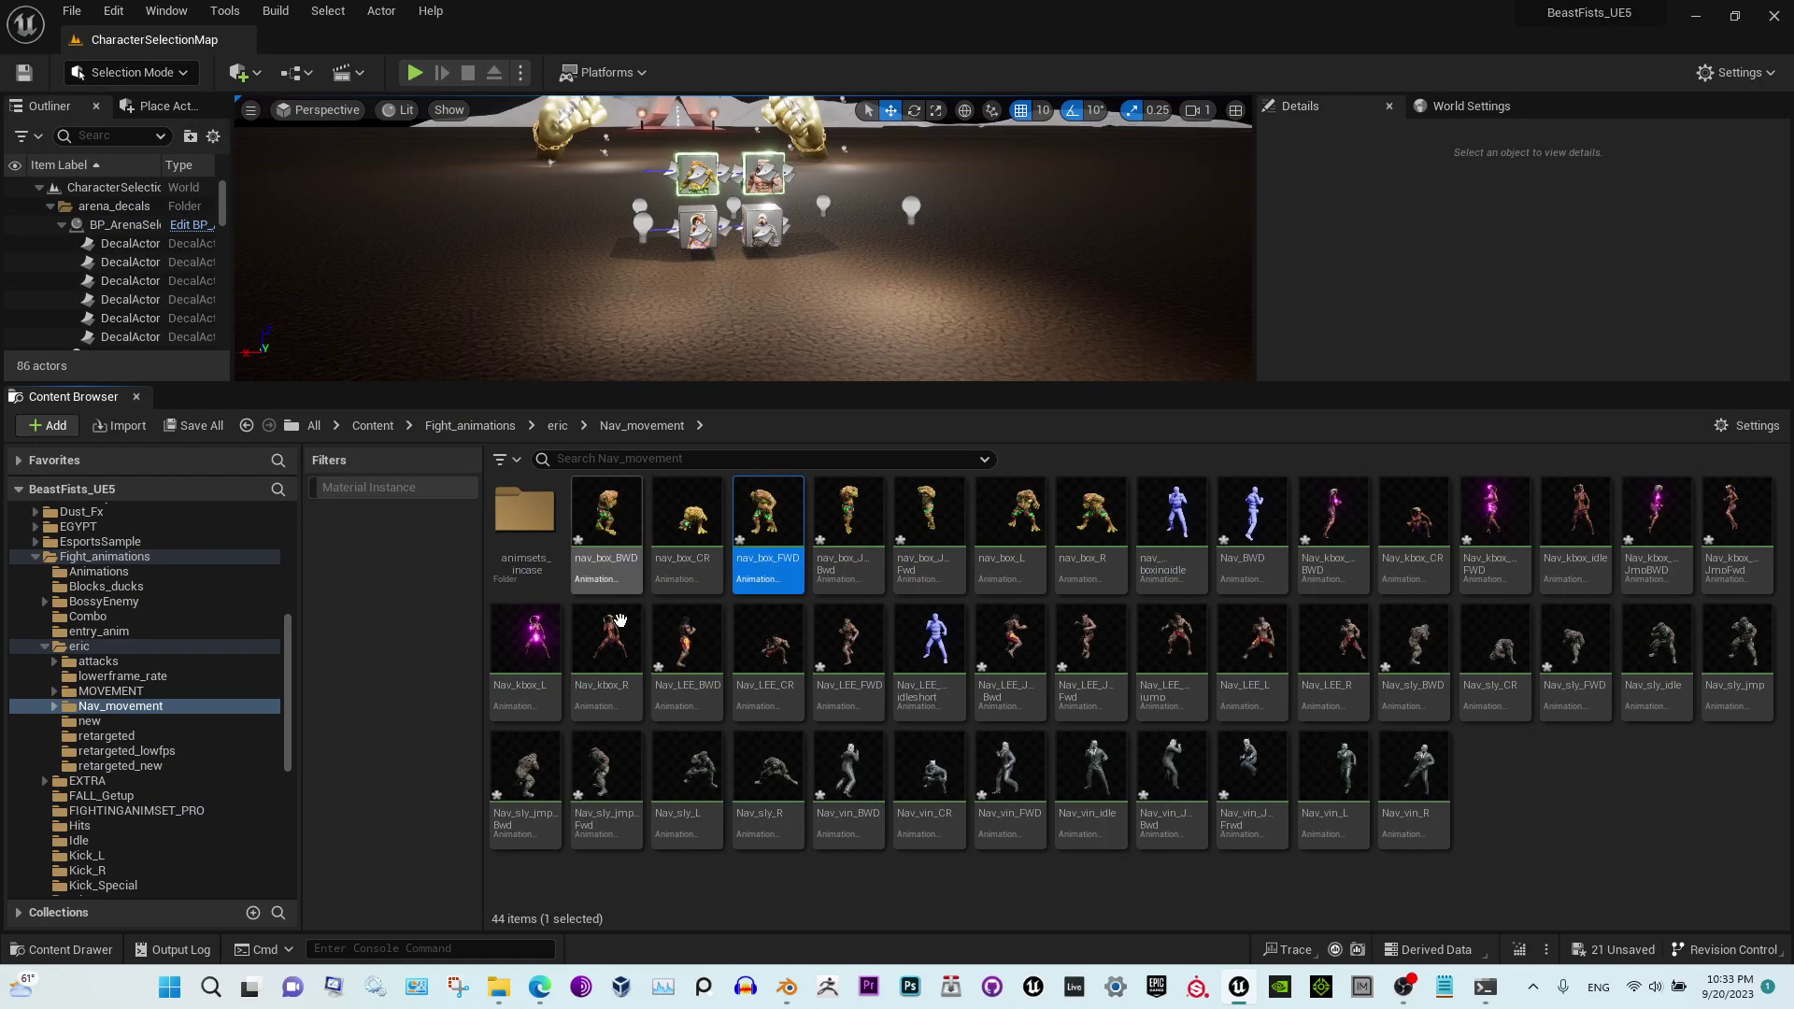
left_click(607, 520)
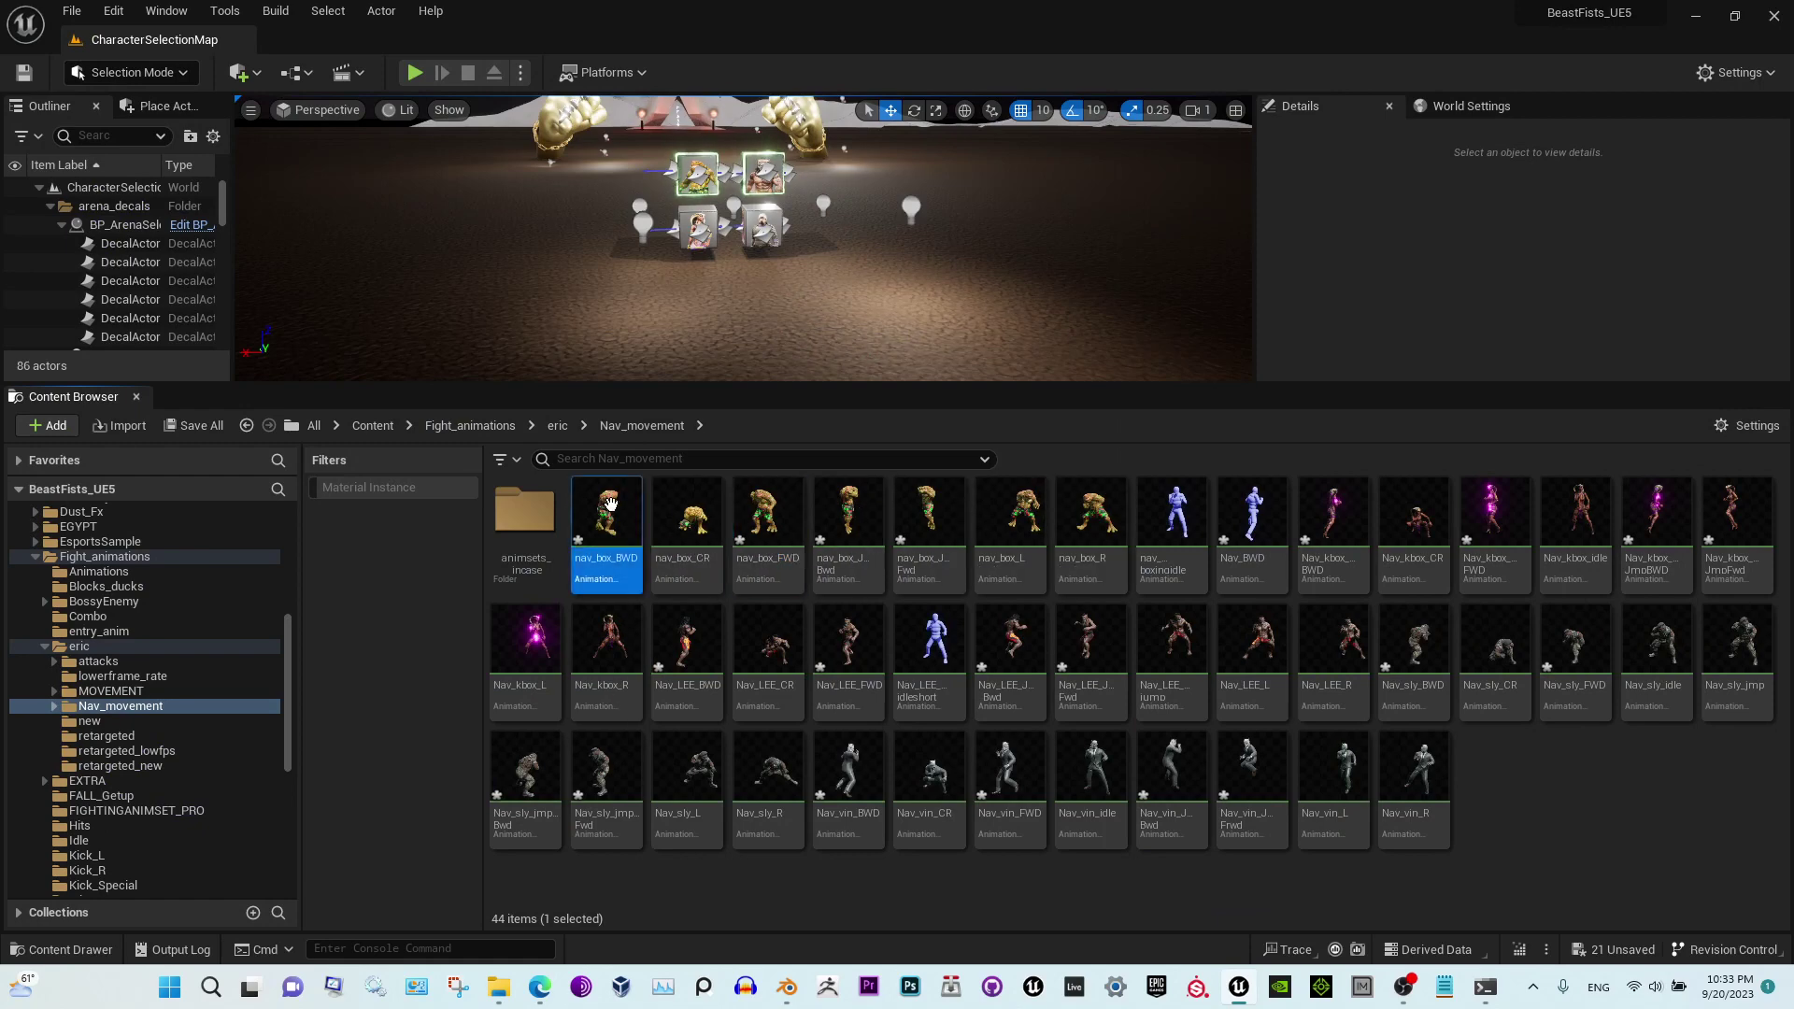
Add the boxer's backward jump animation to the backward selection
left_click(830, 519, "ctrl")
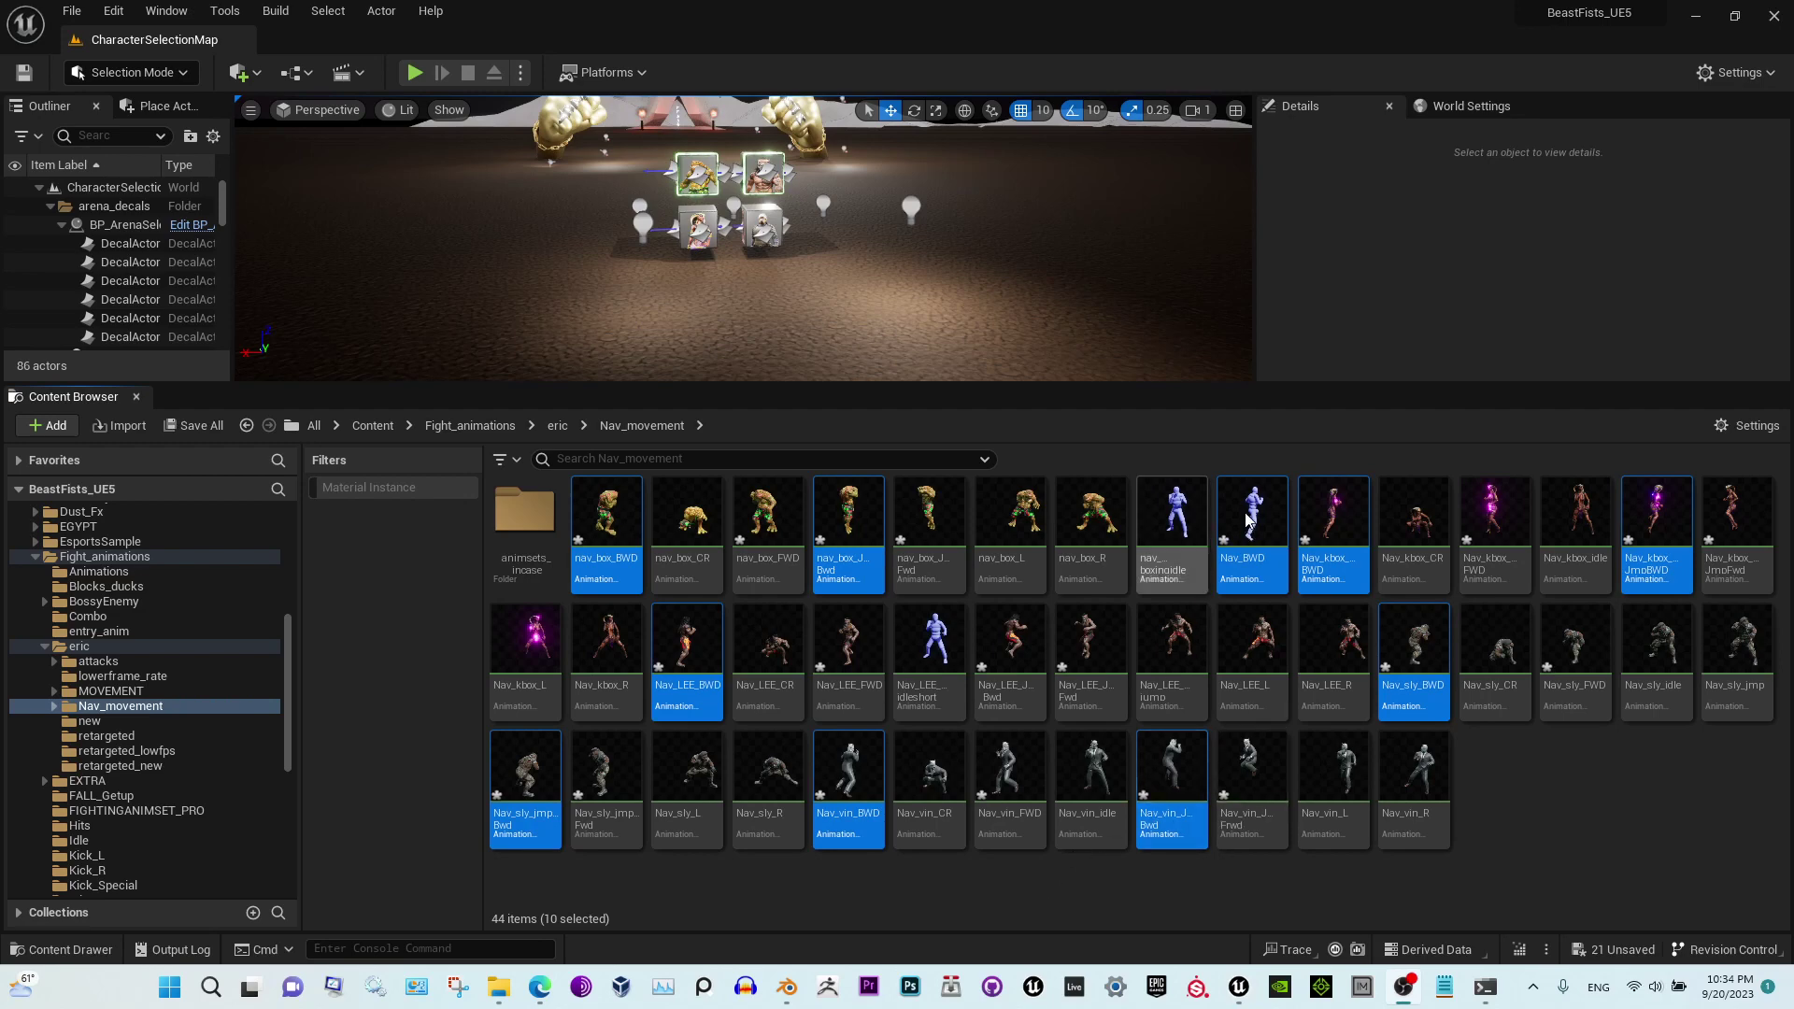
Apply ReExtract Root Motion to the ten backward animations at a 180° custom angle, no bone transfer
right_click(684, 636)
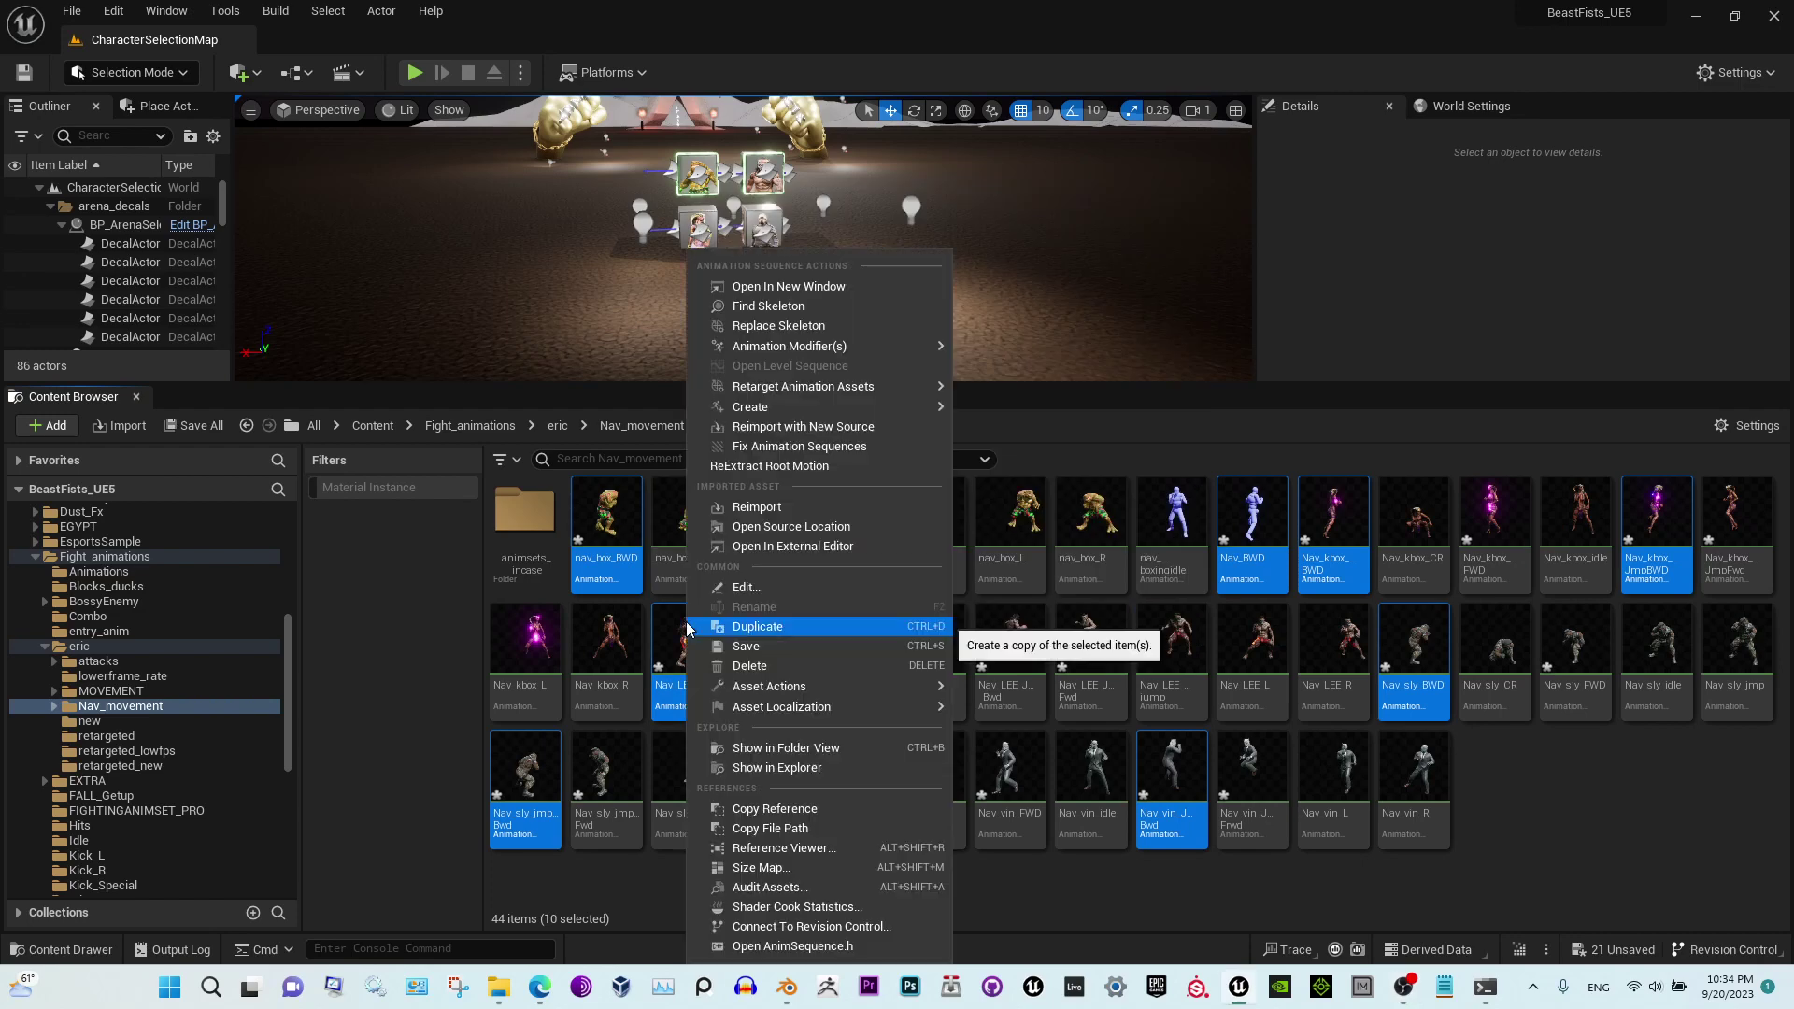
left_click(836, 446)
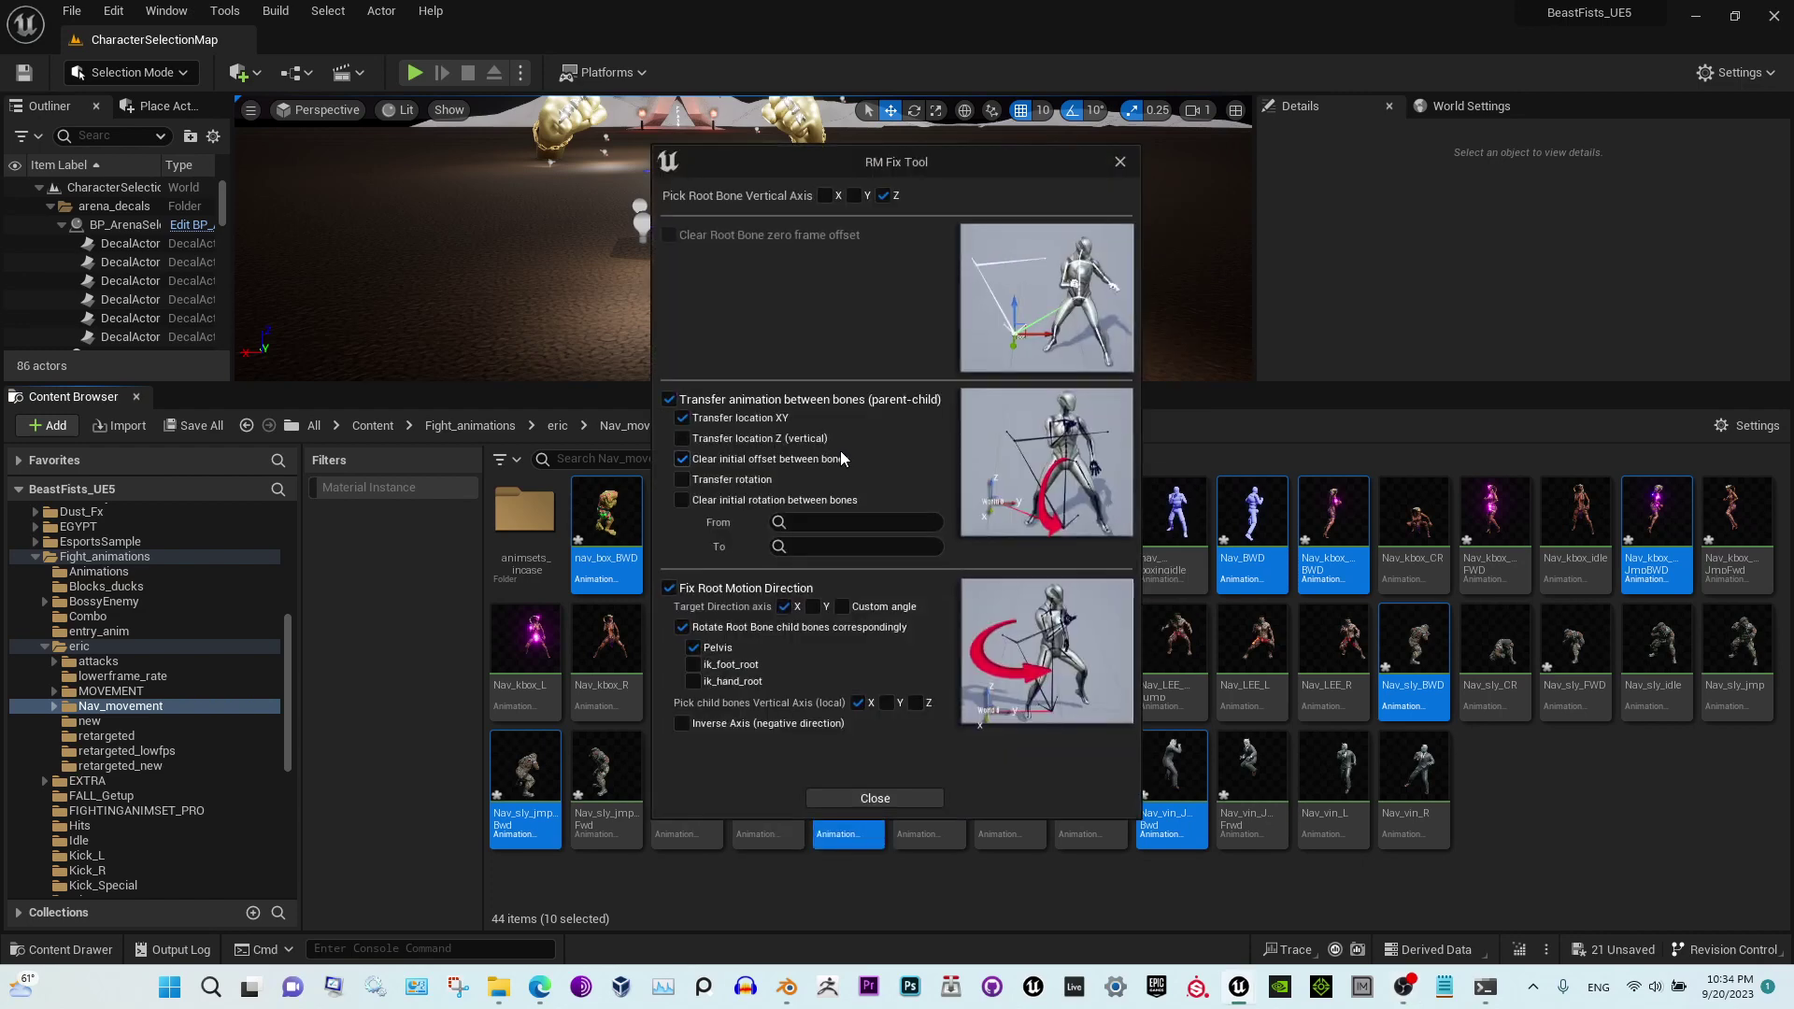
left_click(673, 402)
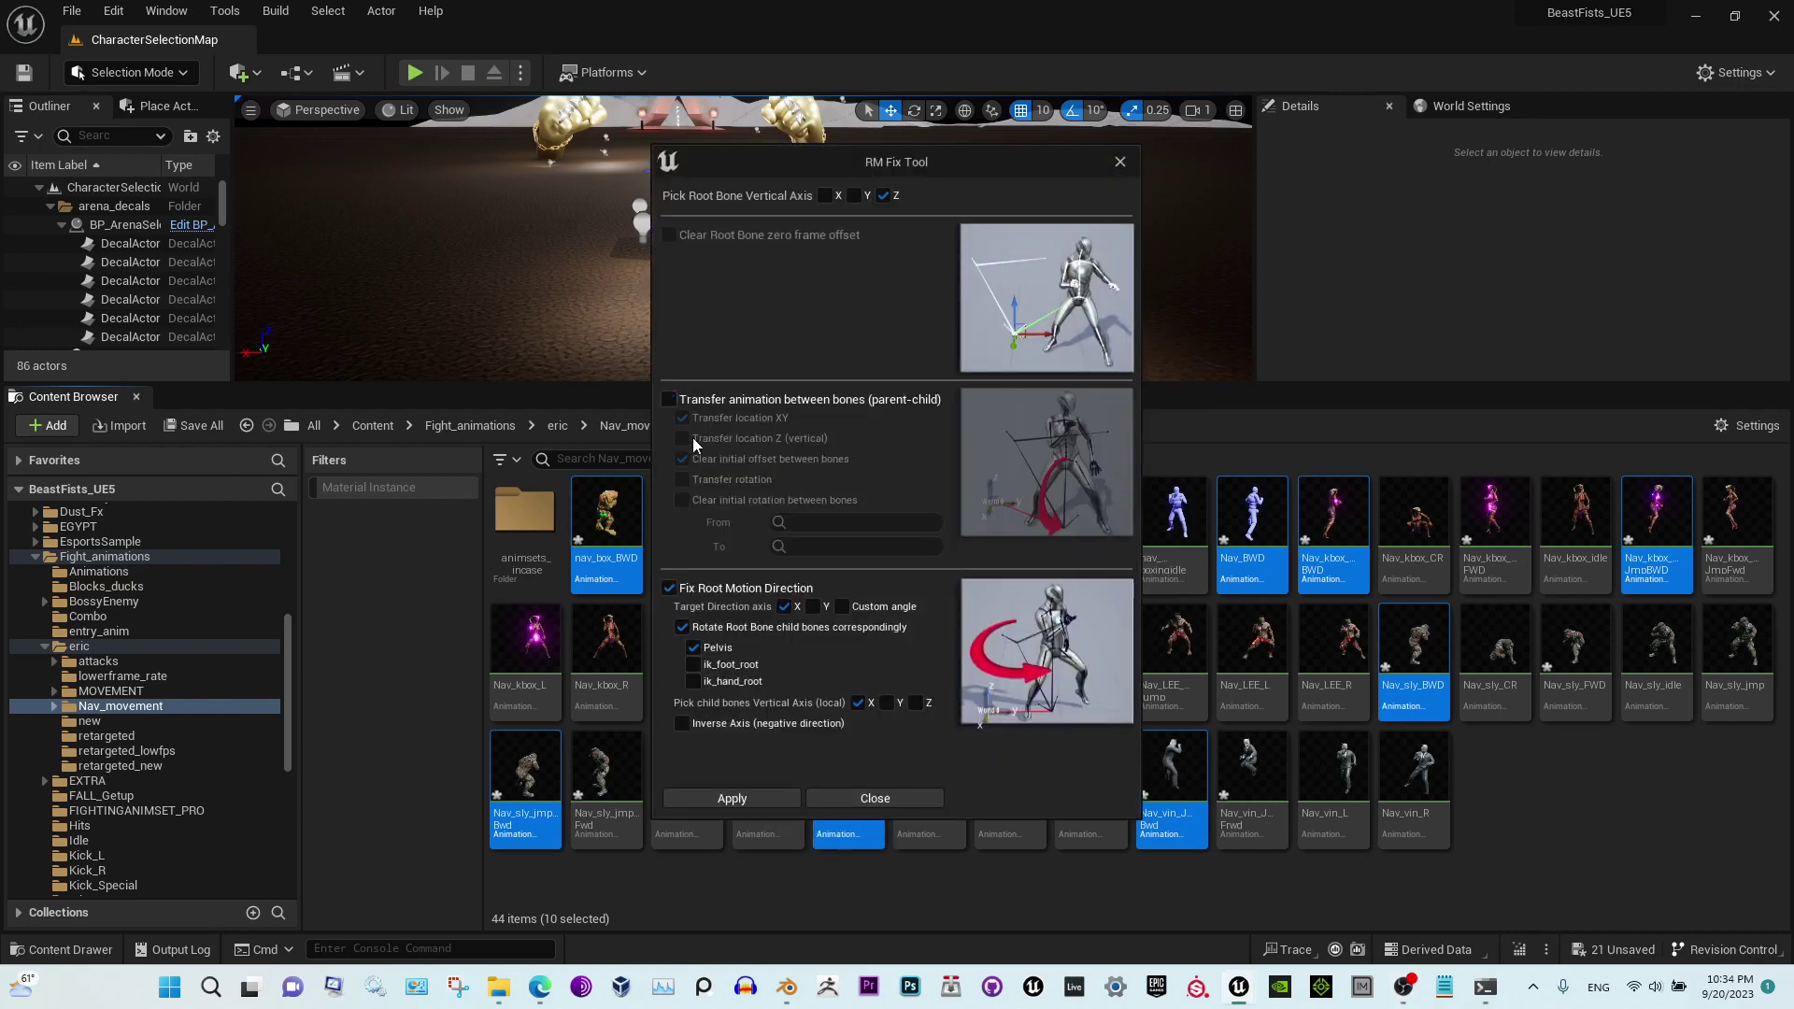
left_click(843, 608)
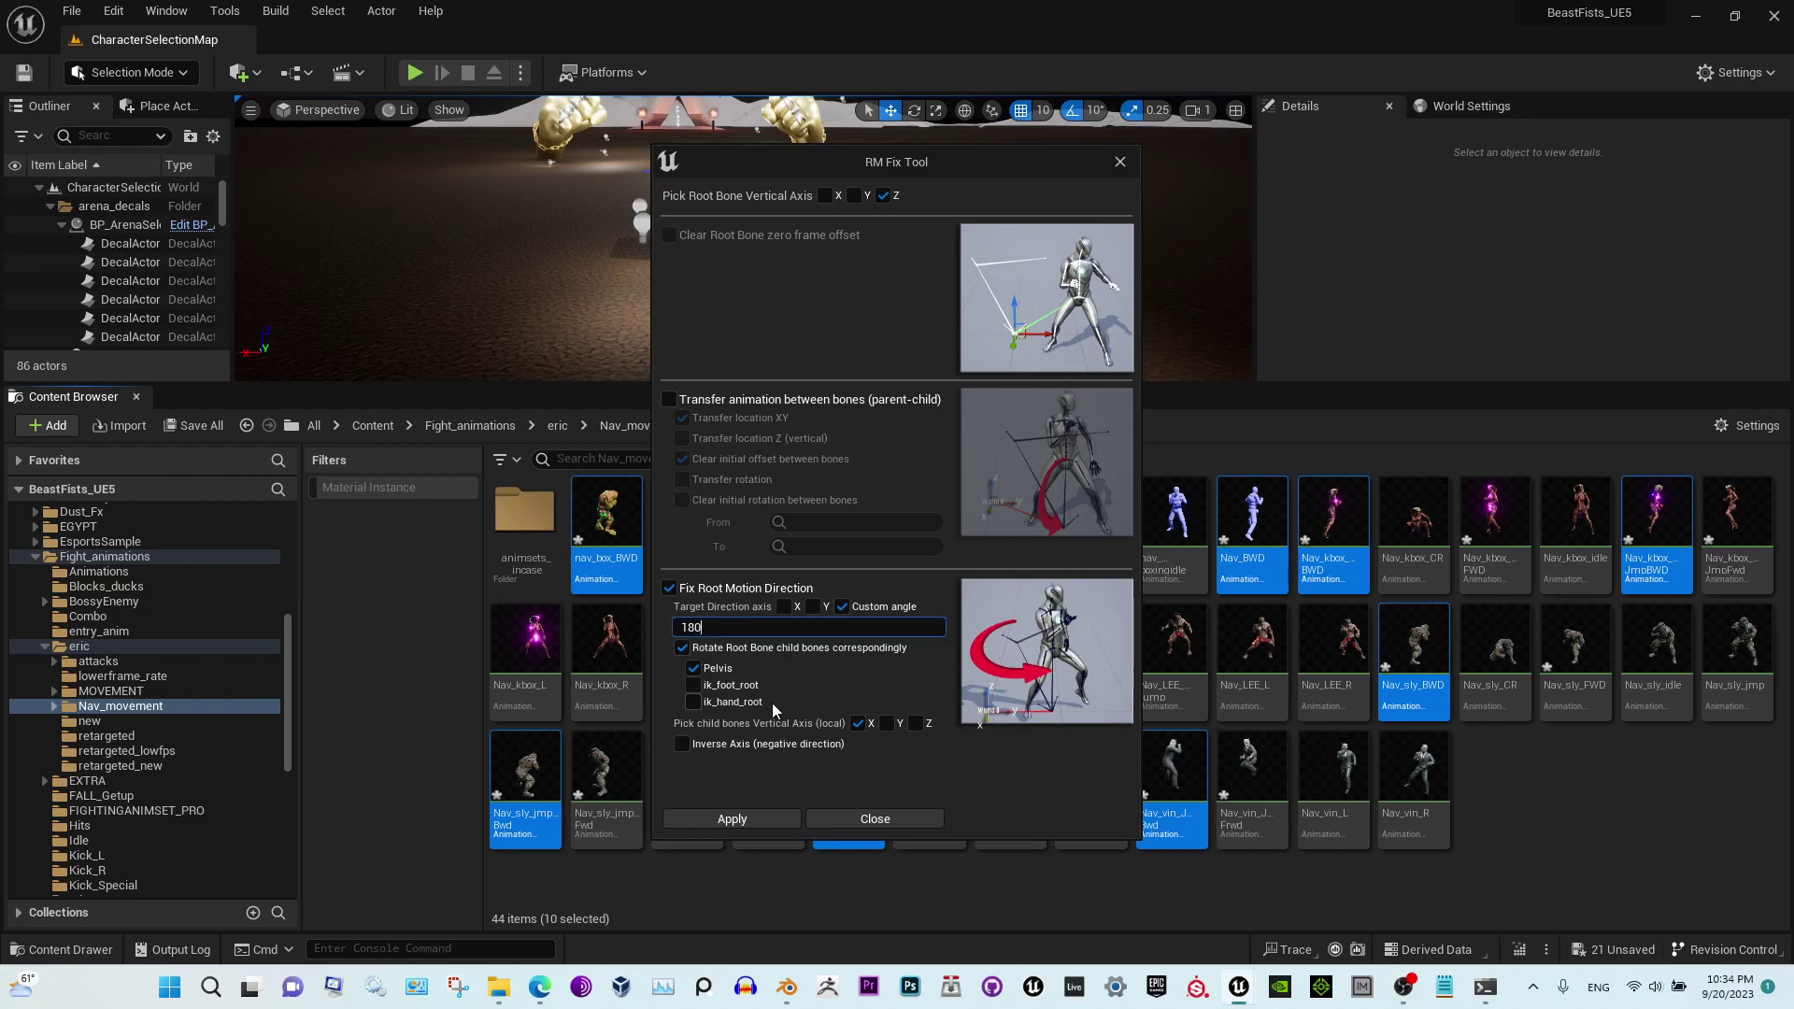
key("Return")
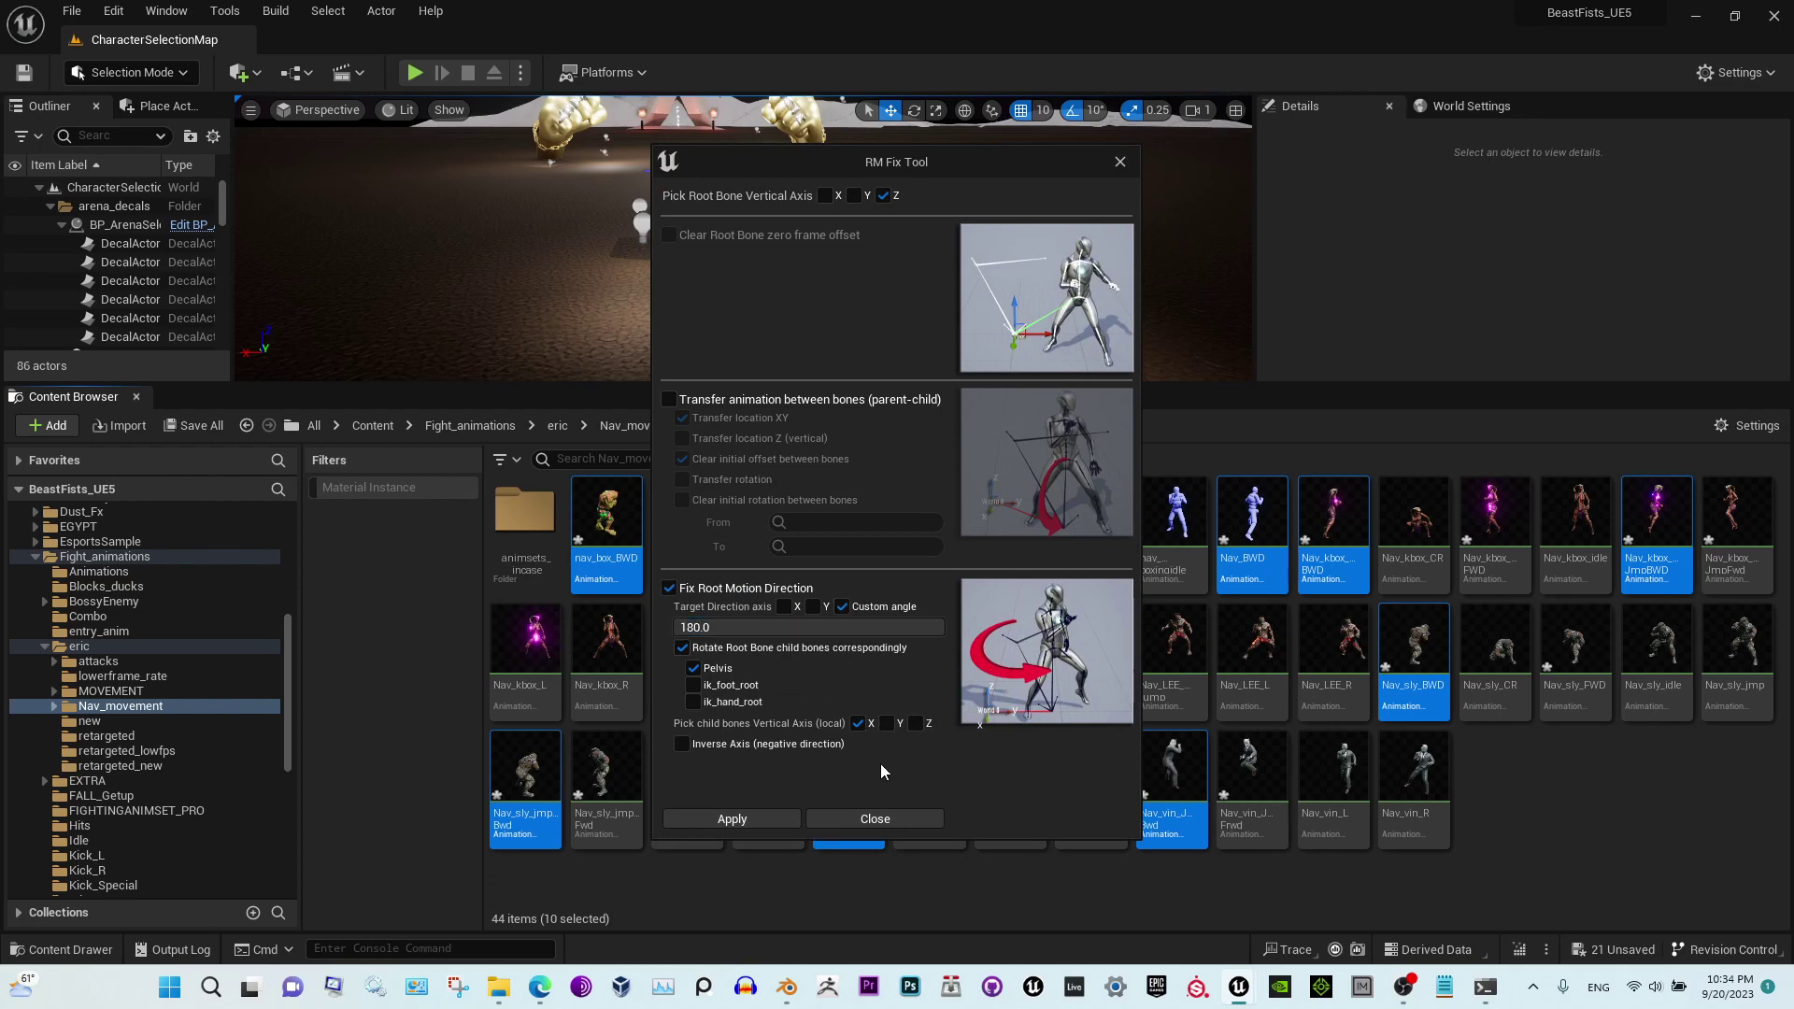
left_click(900, 823)
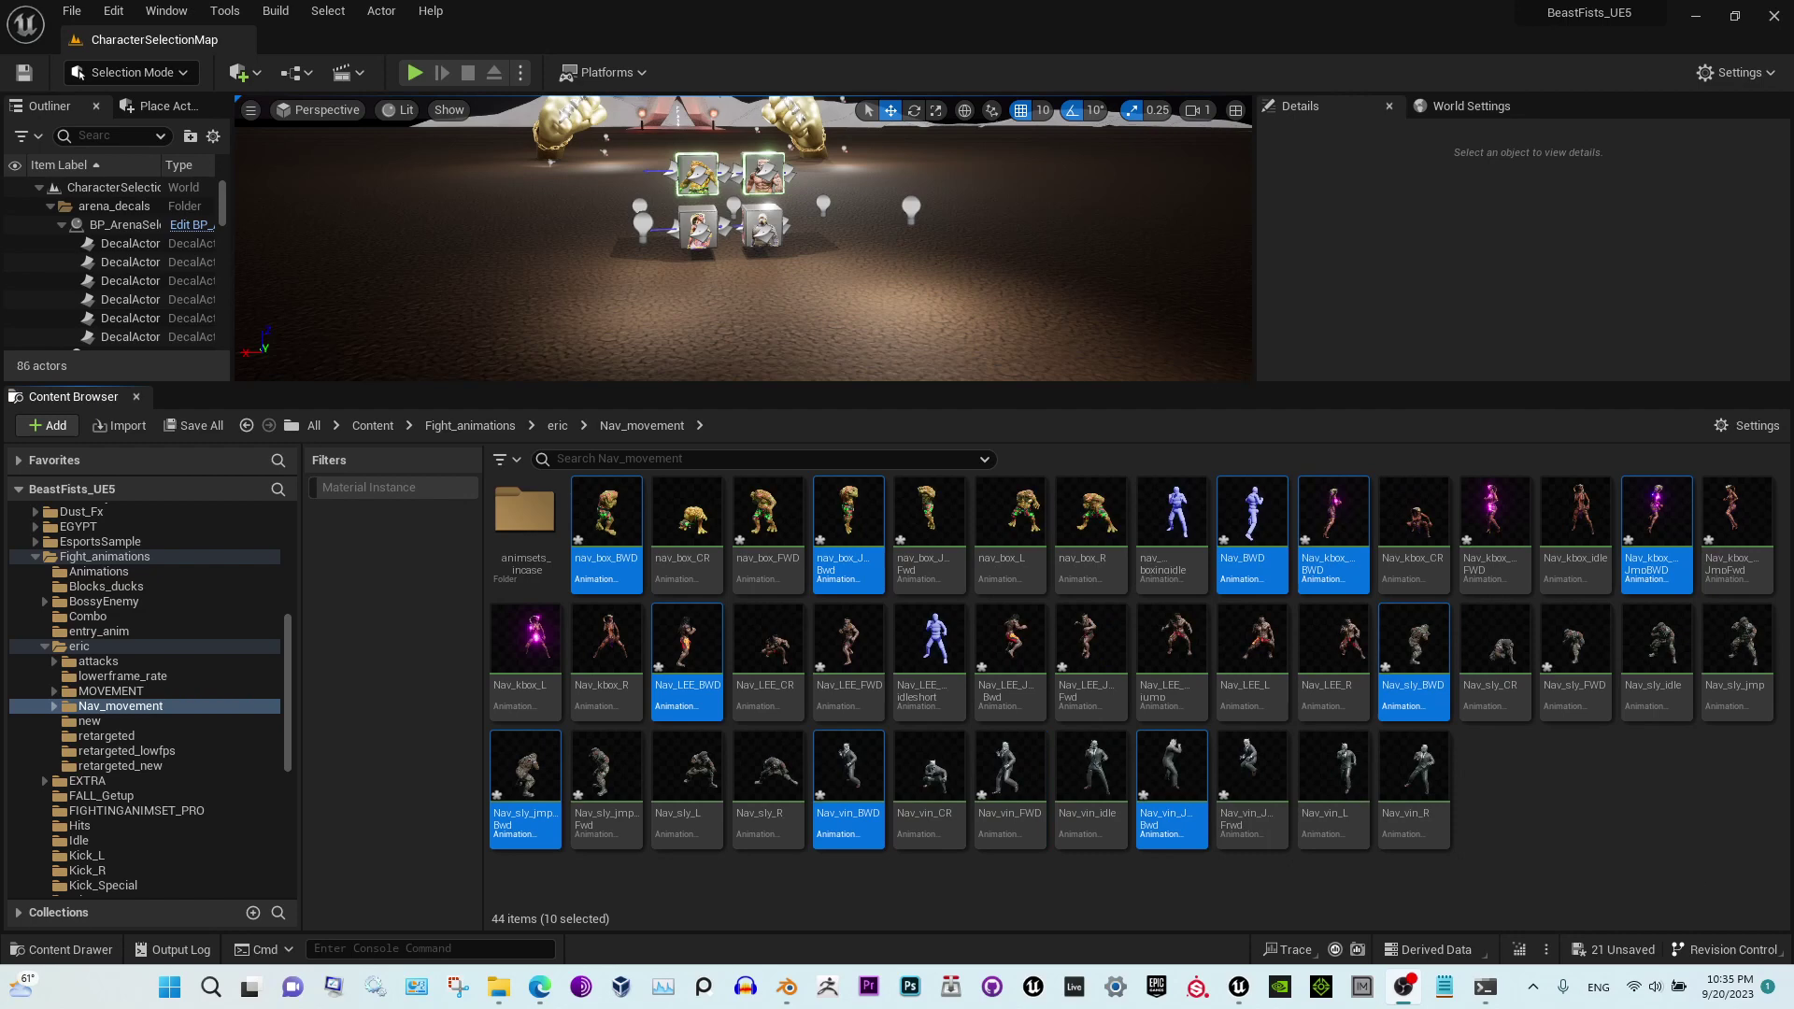
Preview Nav_sly_jmpBwd, Nav_vin_JmpBwd and Nav_sly_FWD one after another
left_click(606, 524)
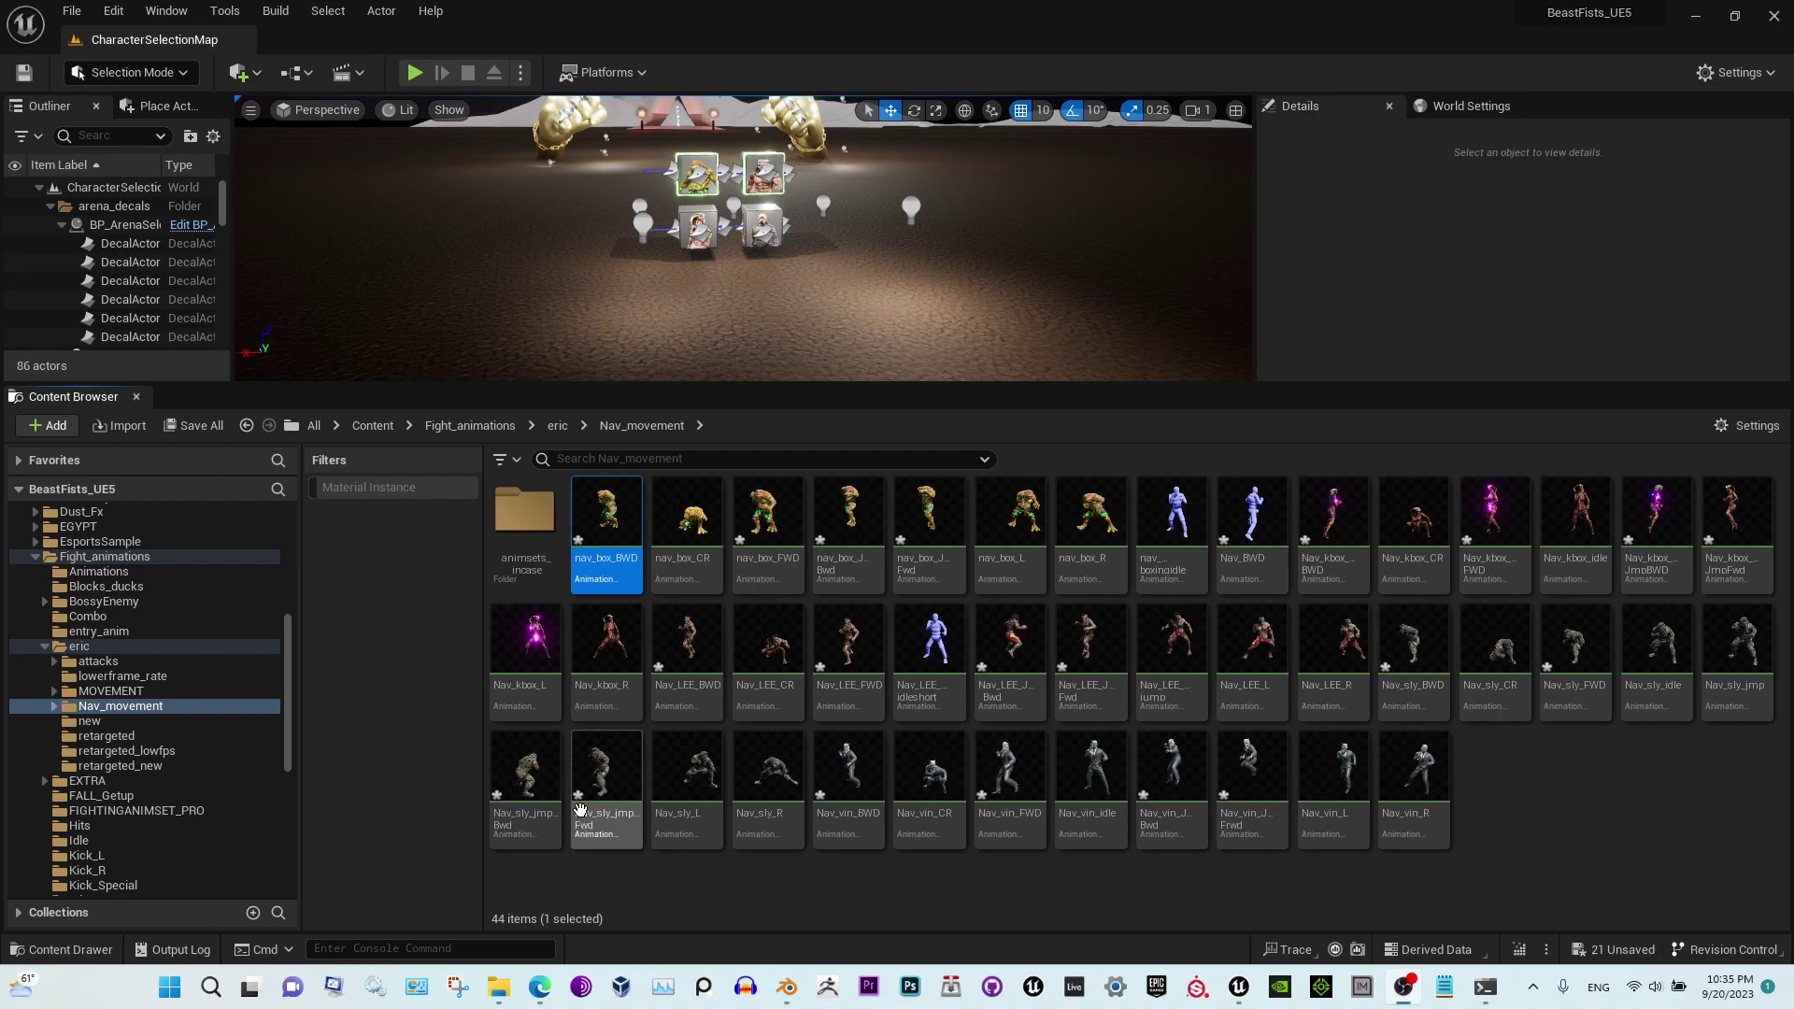
double_click(525, 783)
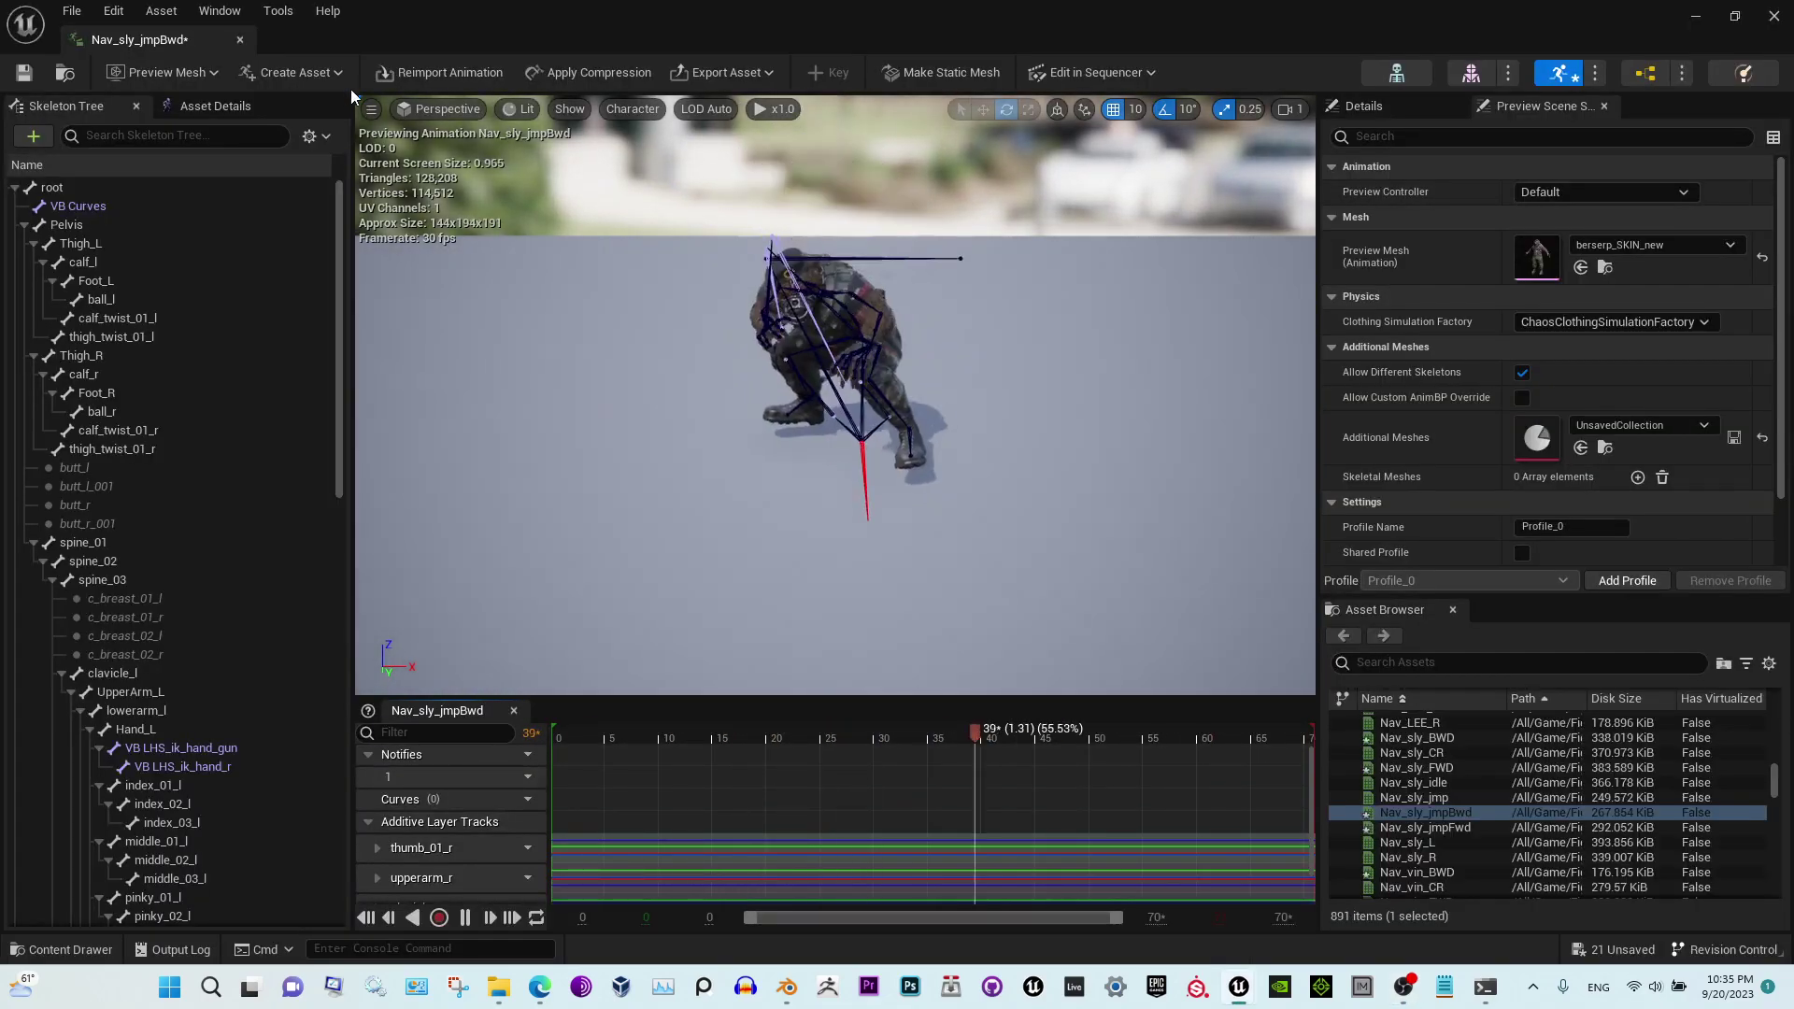
left_click(242, 39)
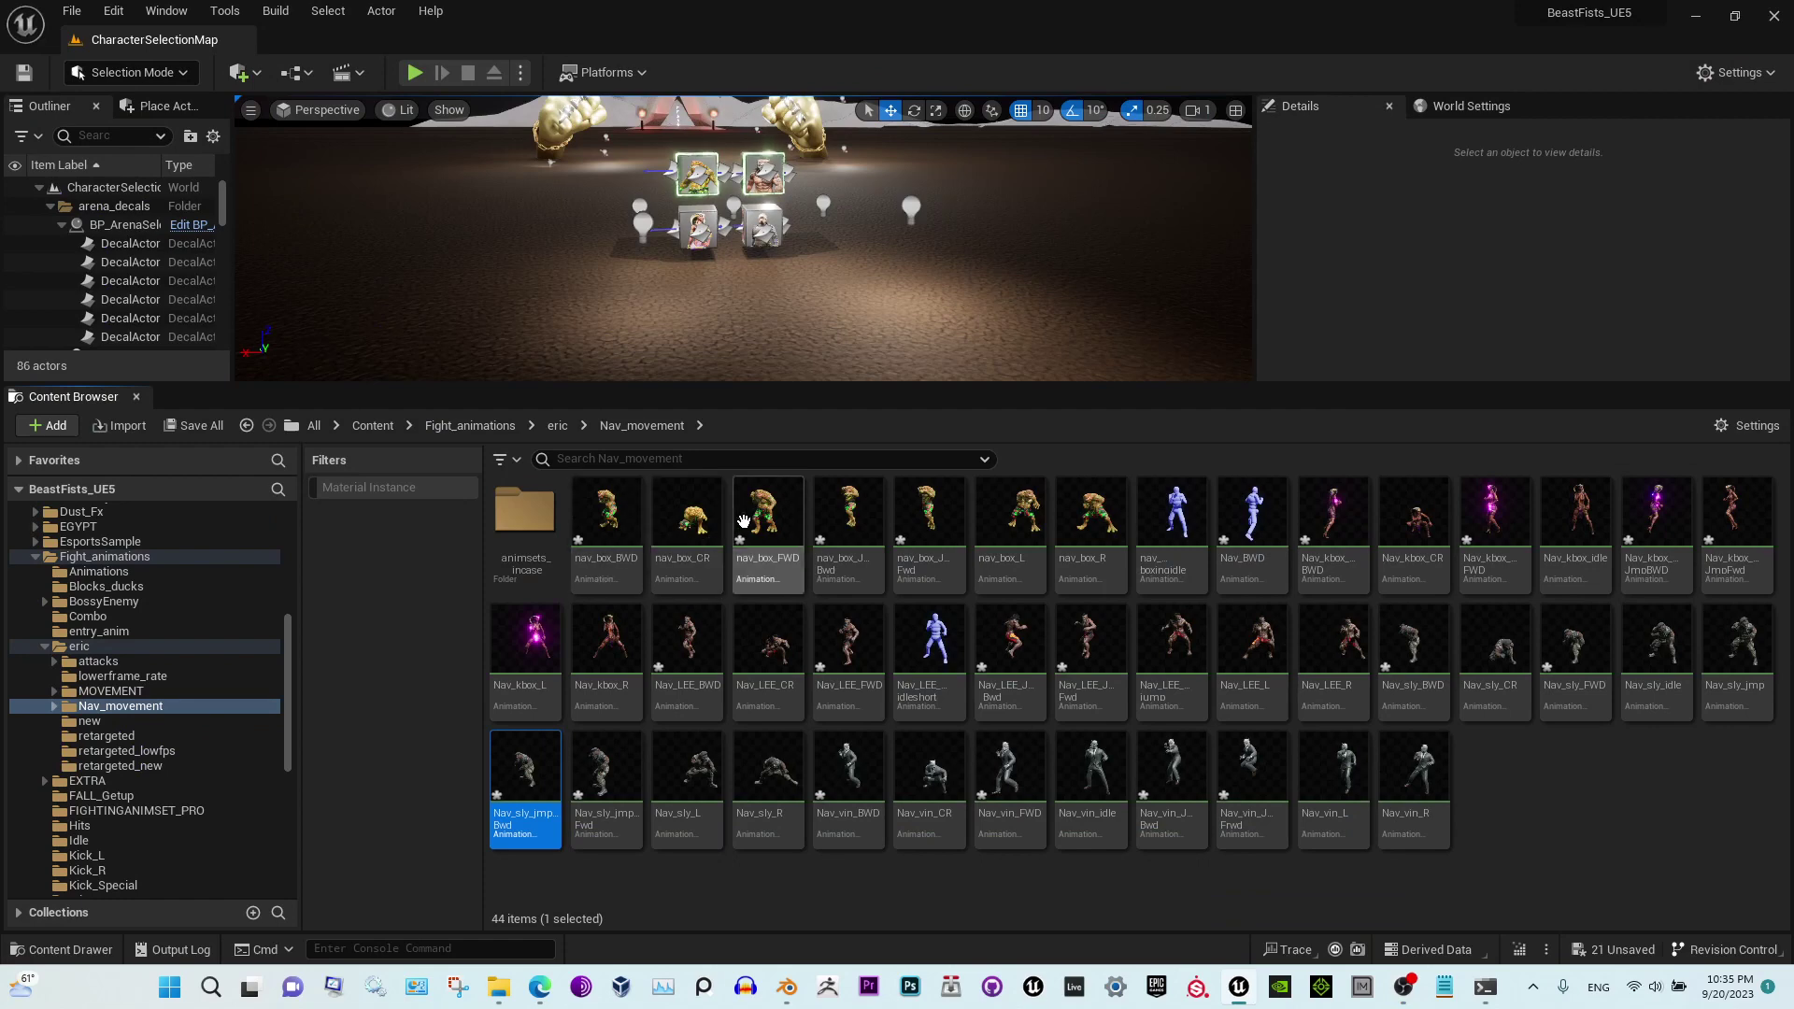
left_click(744, 520)
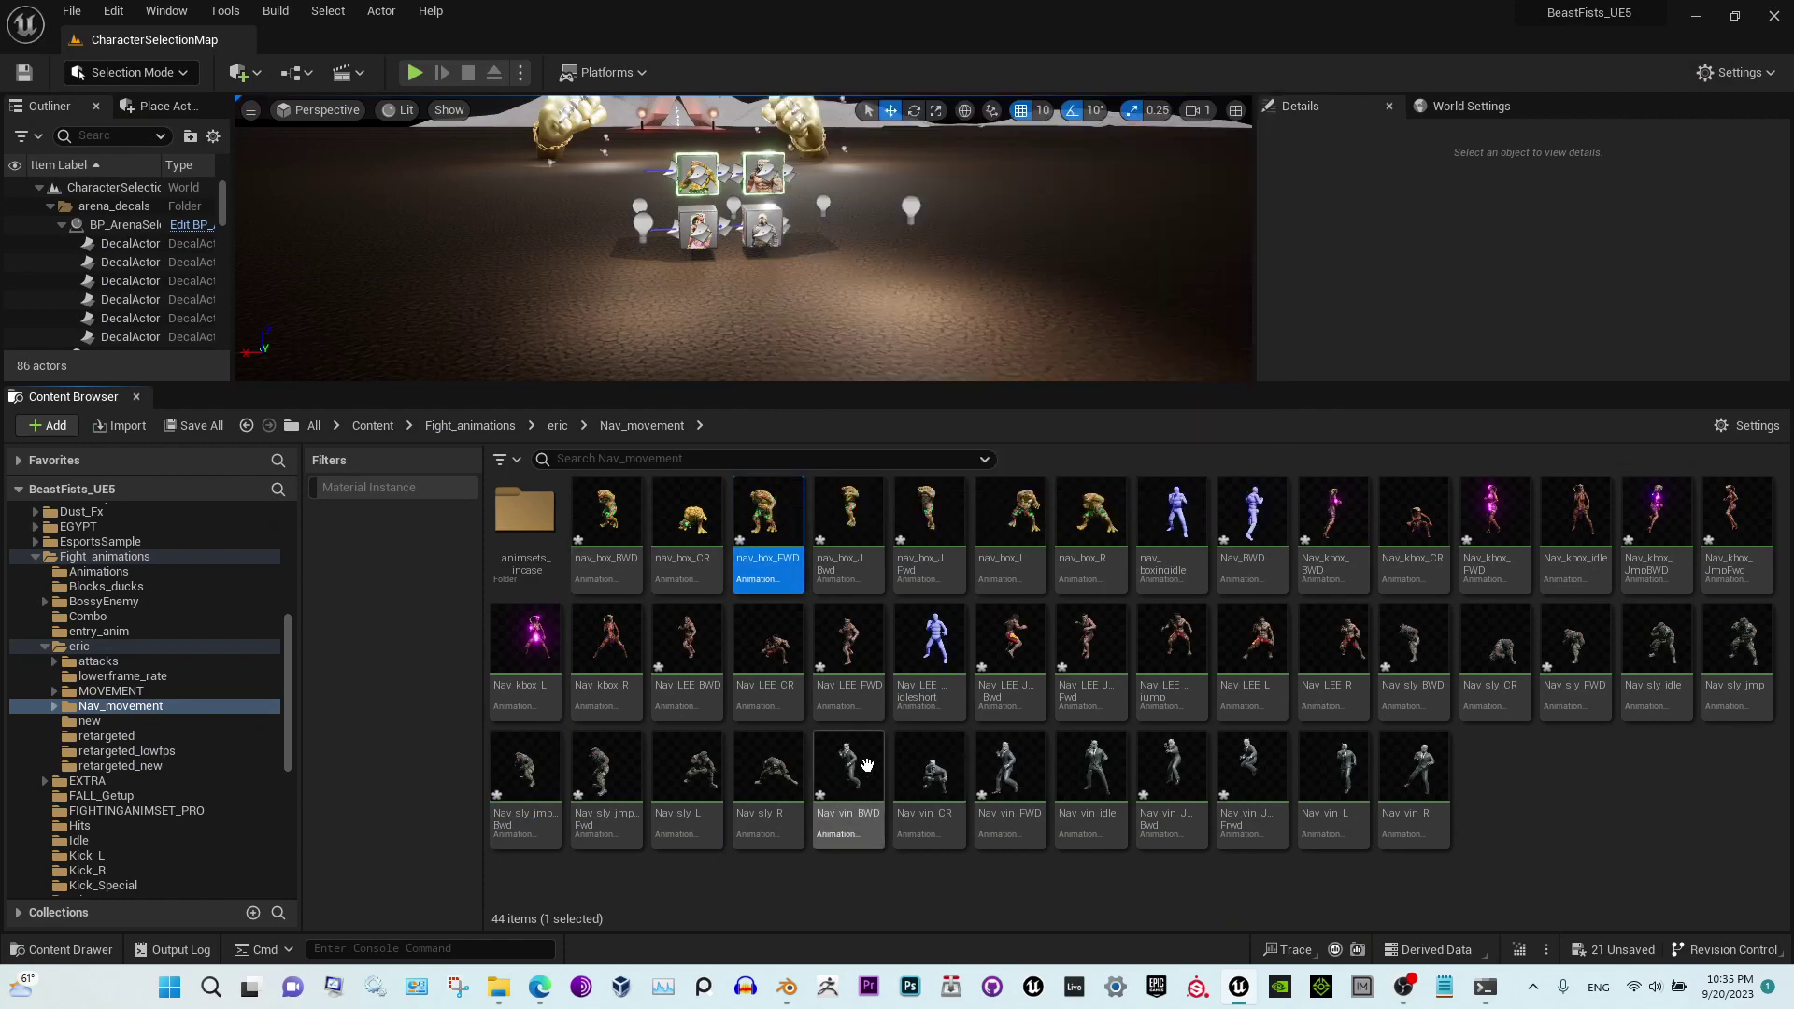
double_click(866, 765)
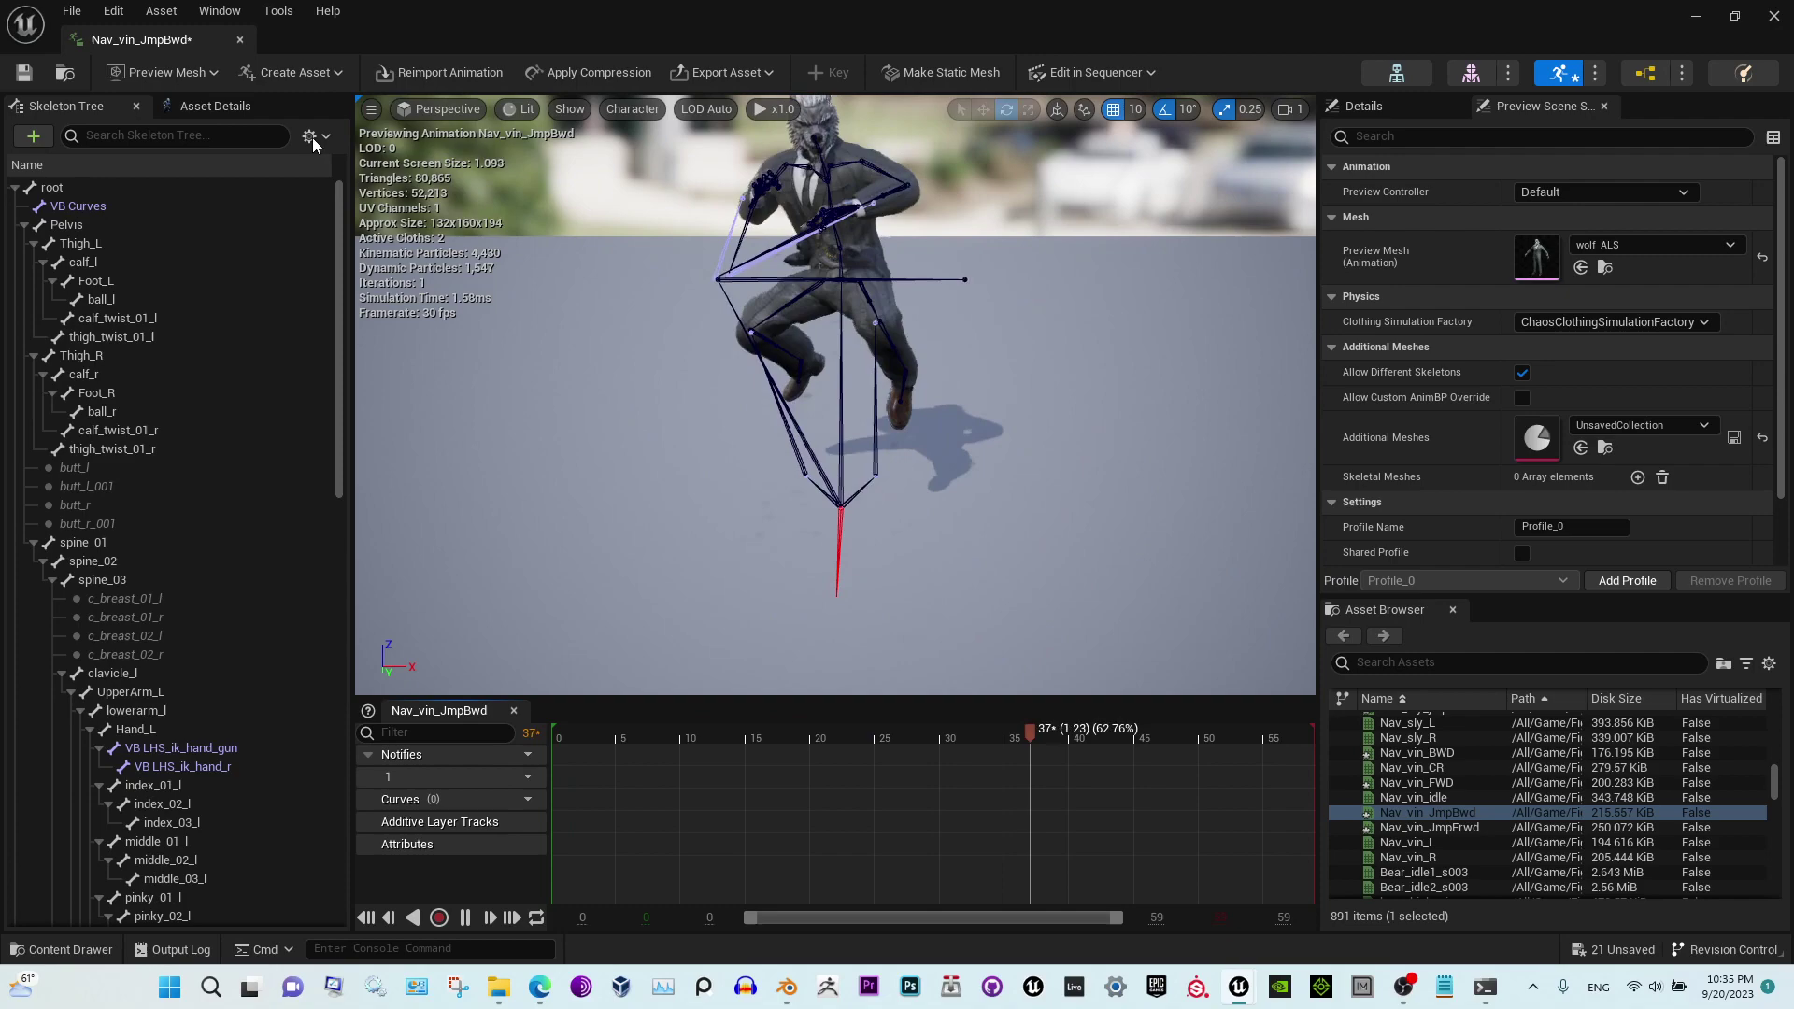
left_click(240, 39)
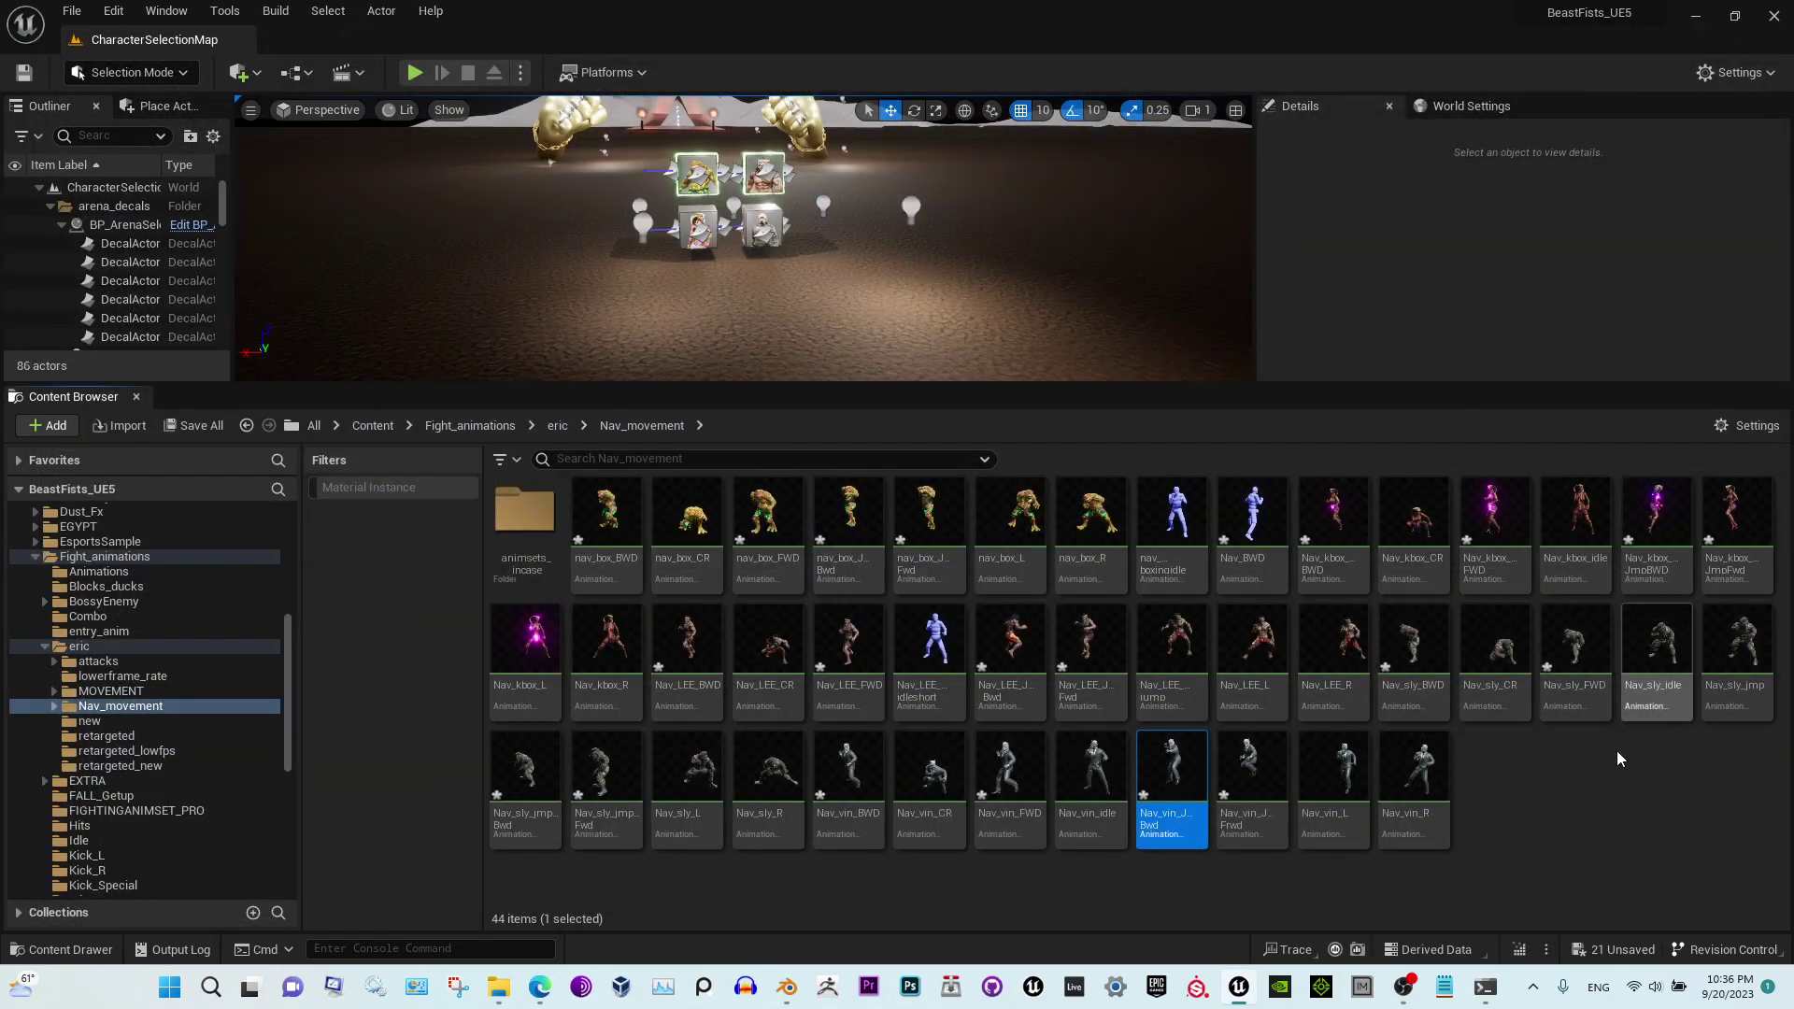
double_click(1577, 653)
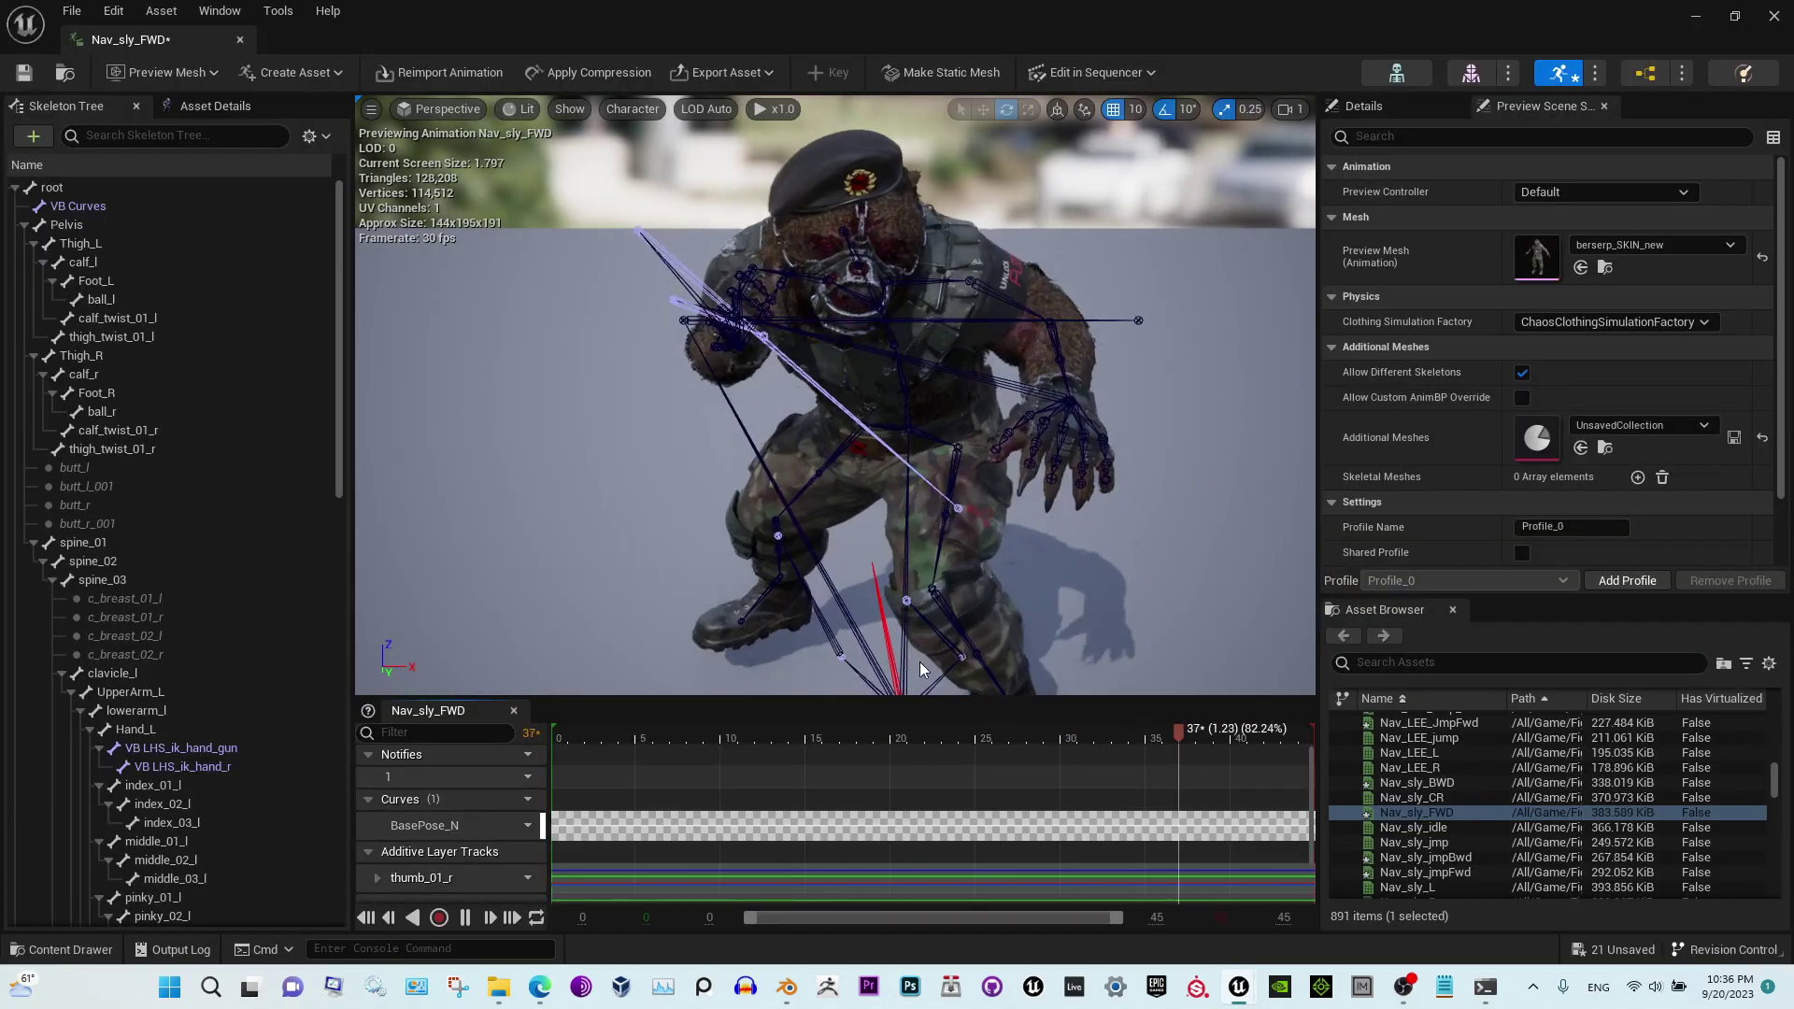
left_click(240, 40)
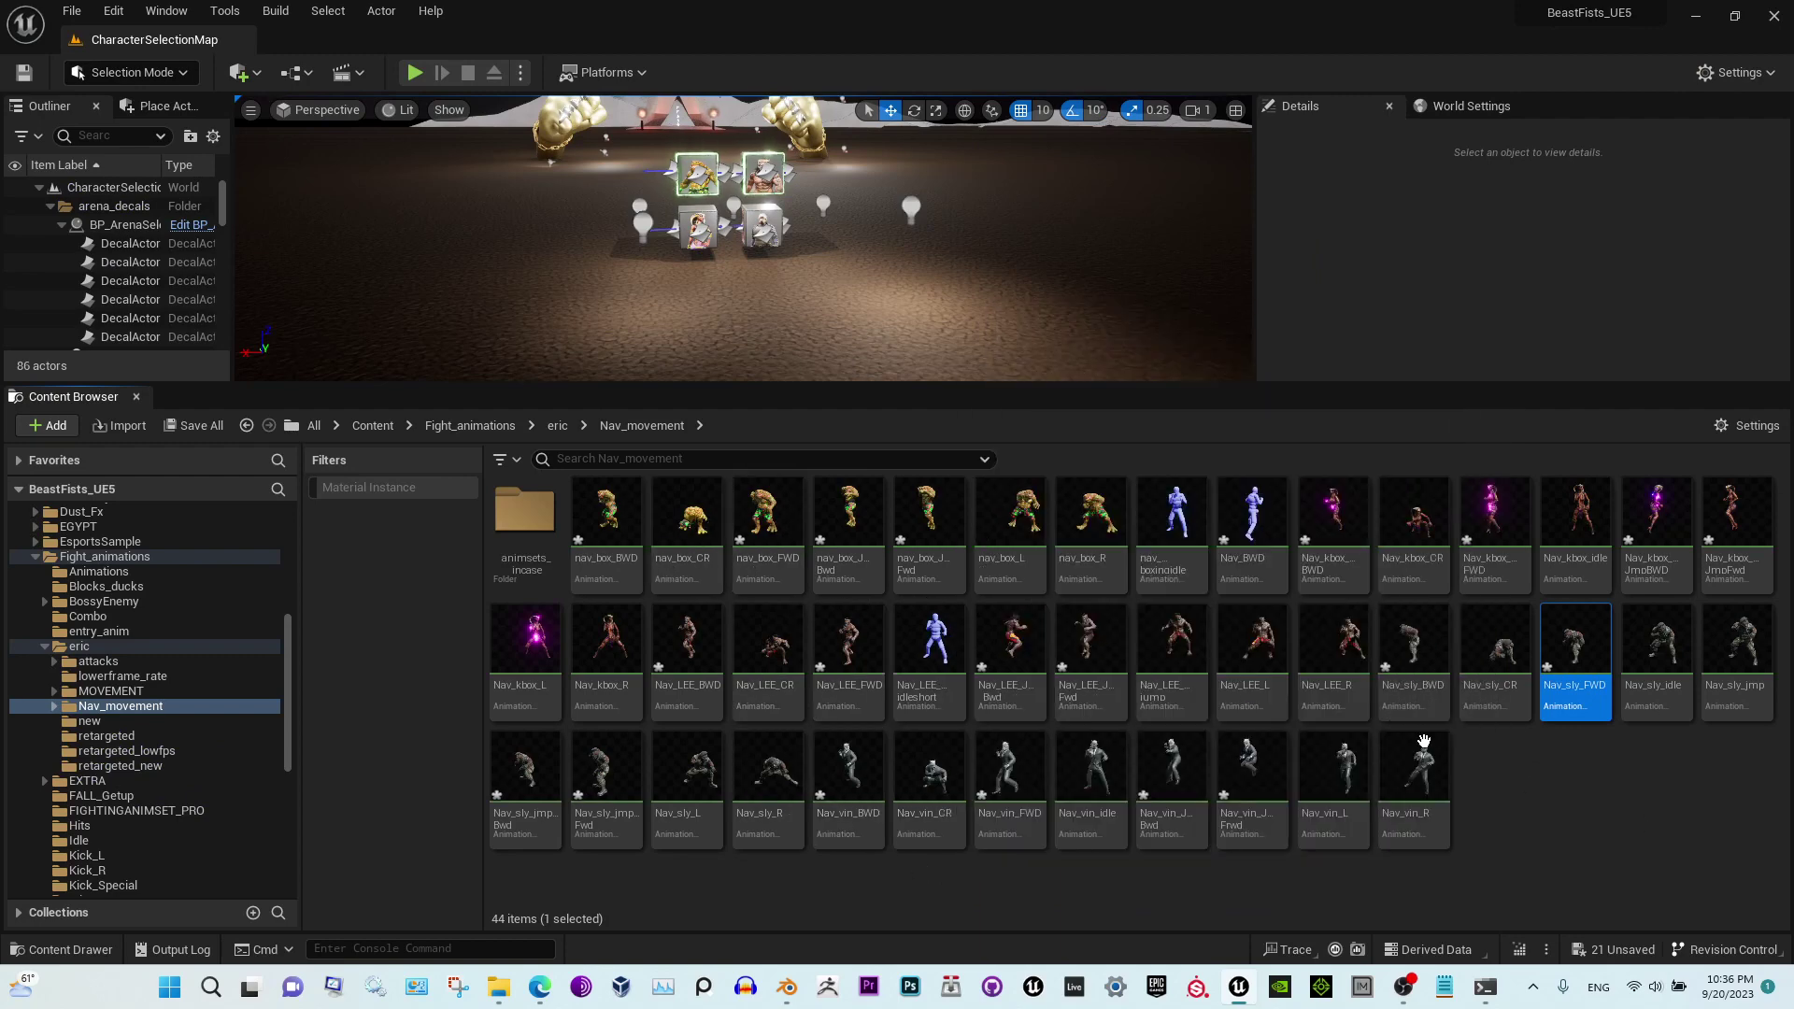
Preview Nav_BWD and nav_box_L, then open nav_box_R in the animation editor
double_click(1264, 509)
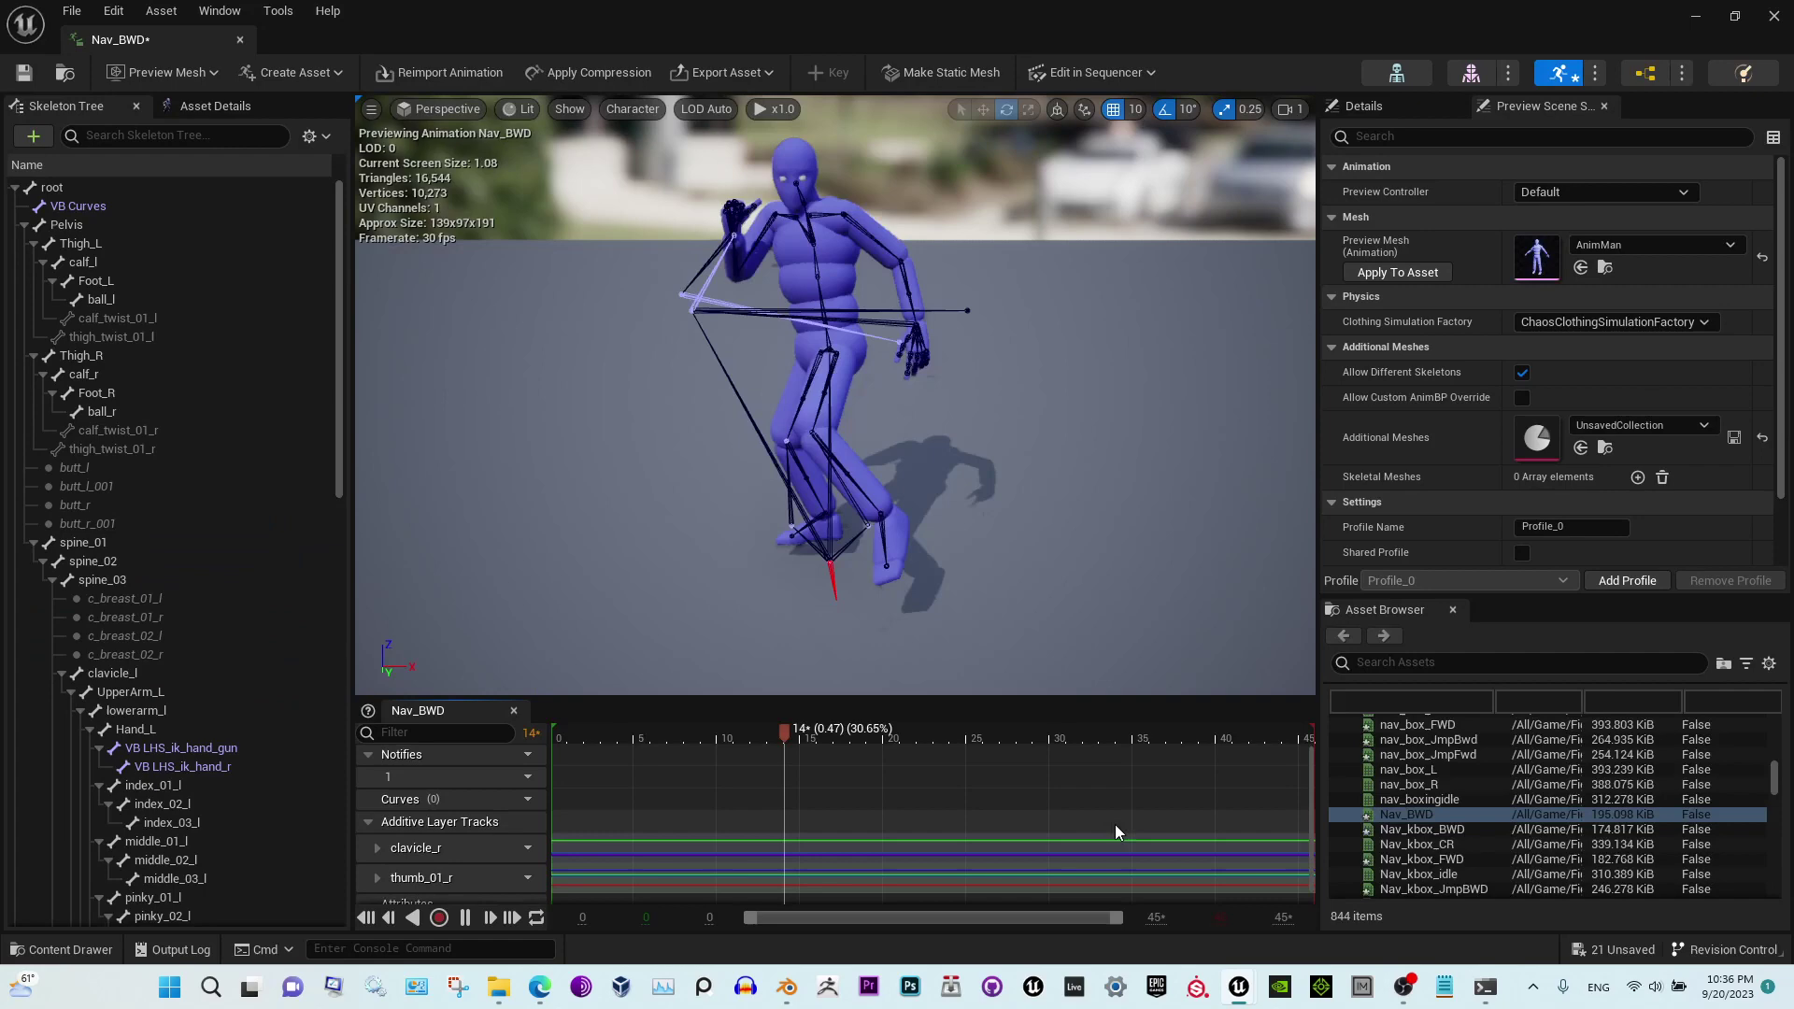
left_click(237, 39)
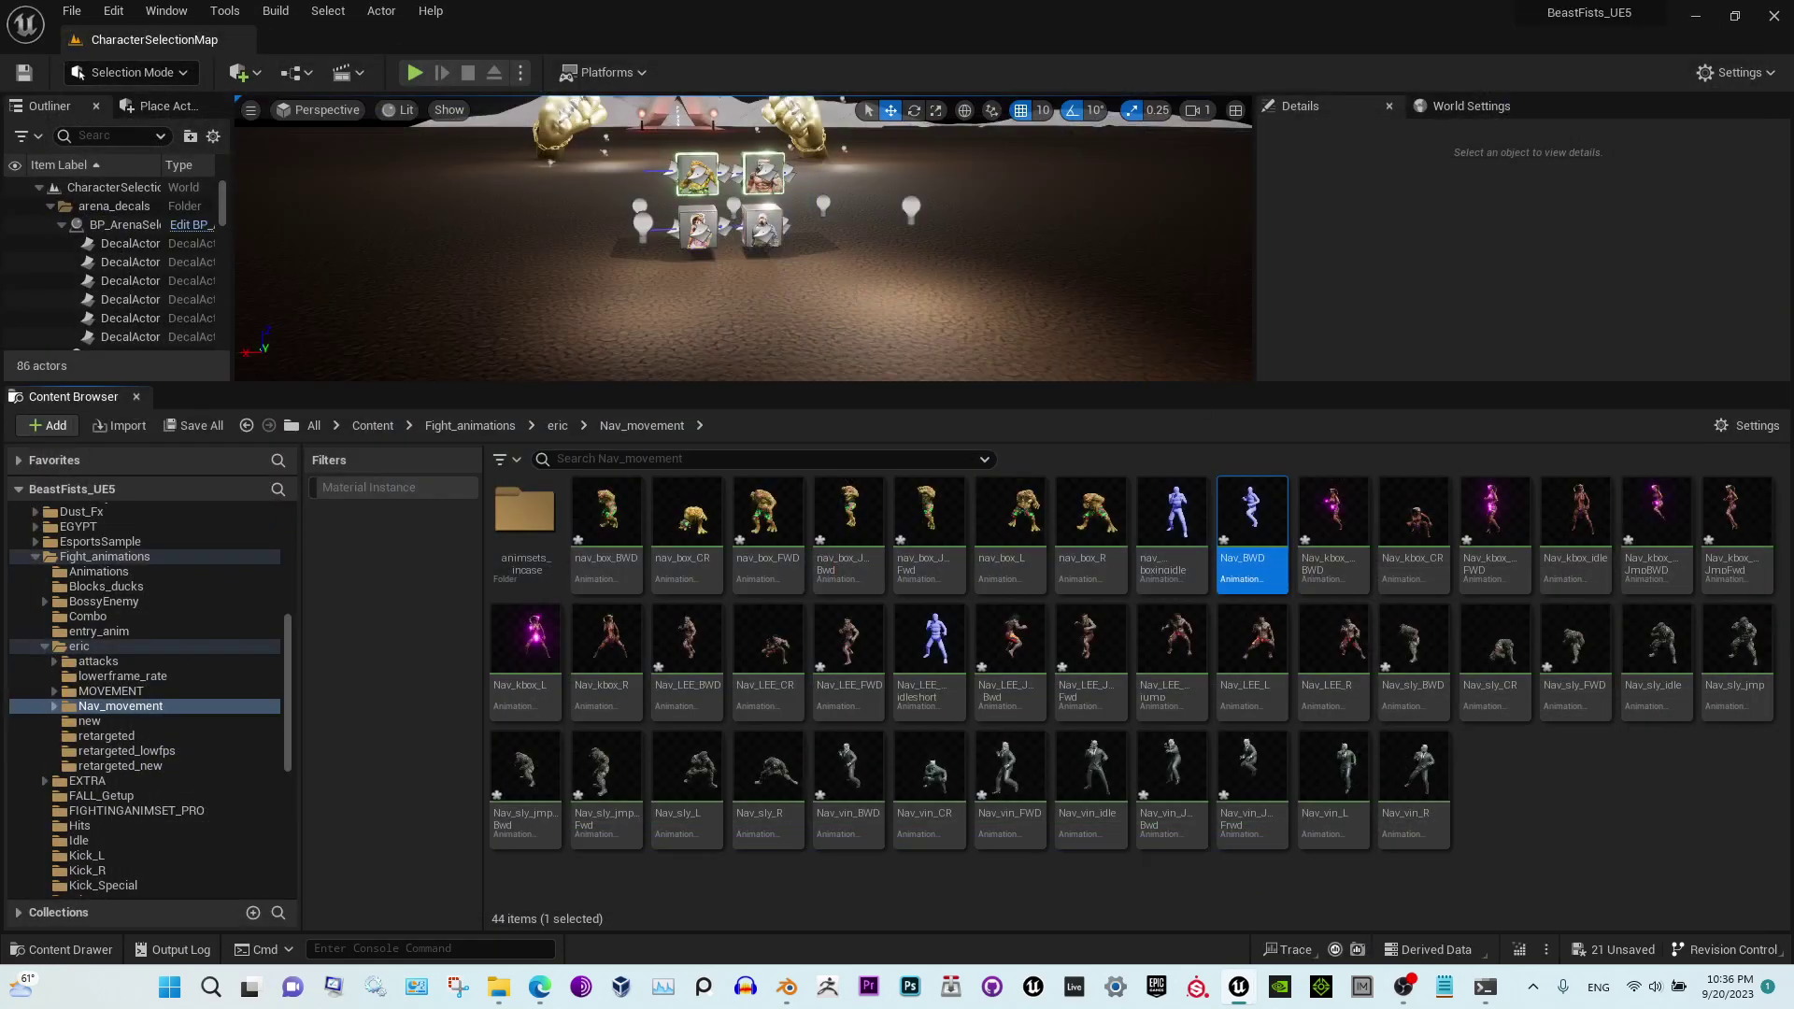
left_click(1010, 523)
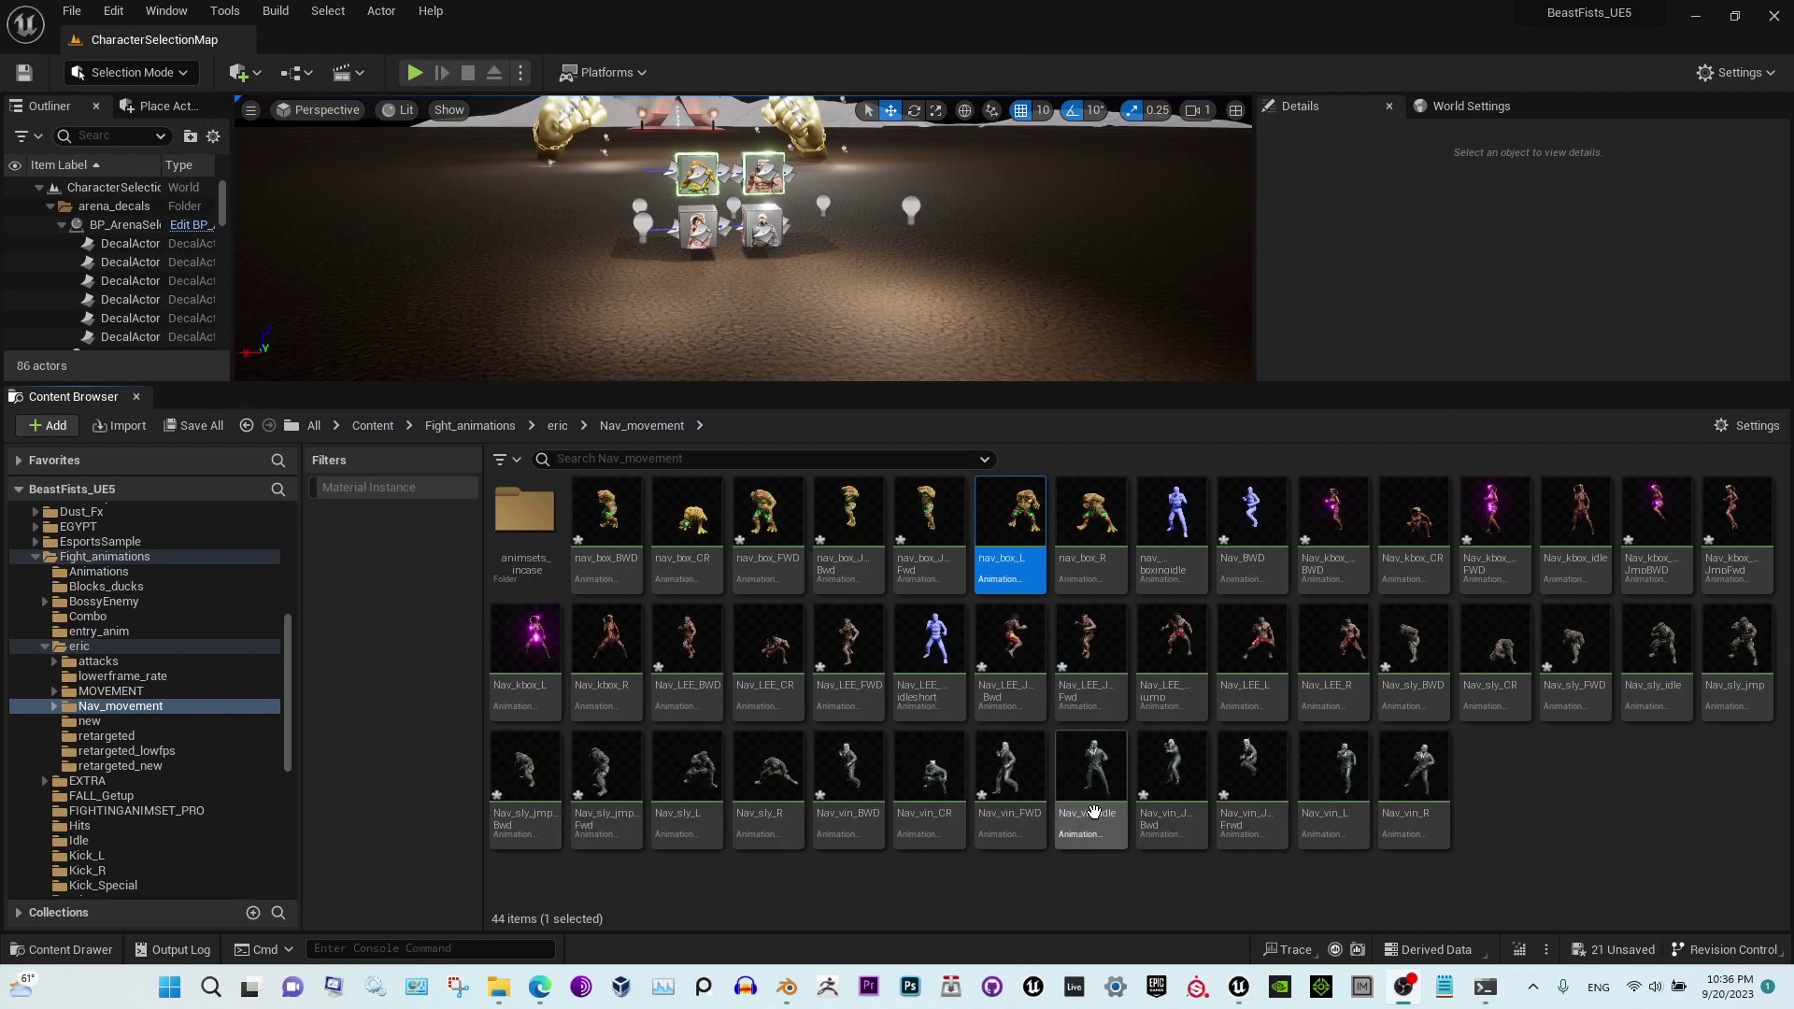
double_click(1017, 525)
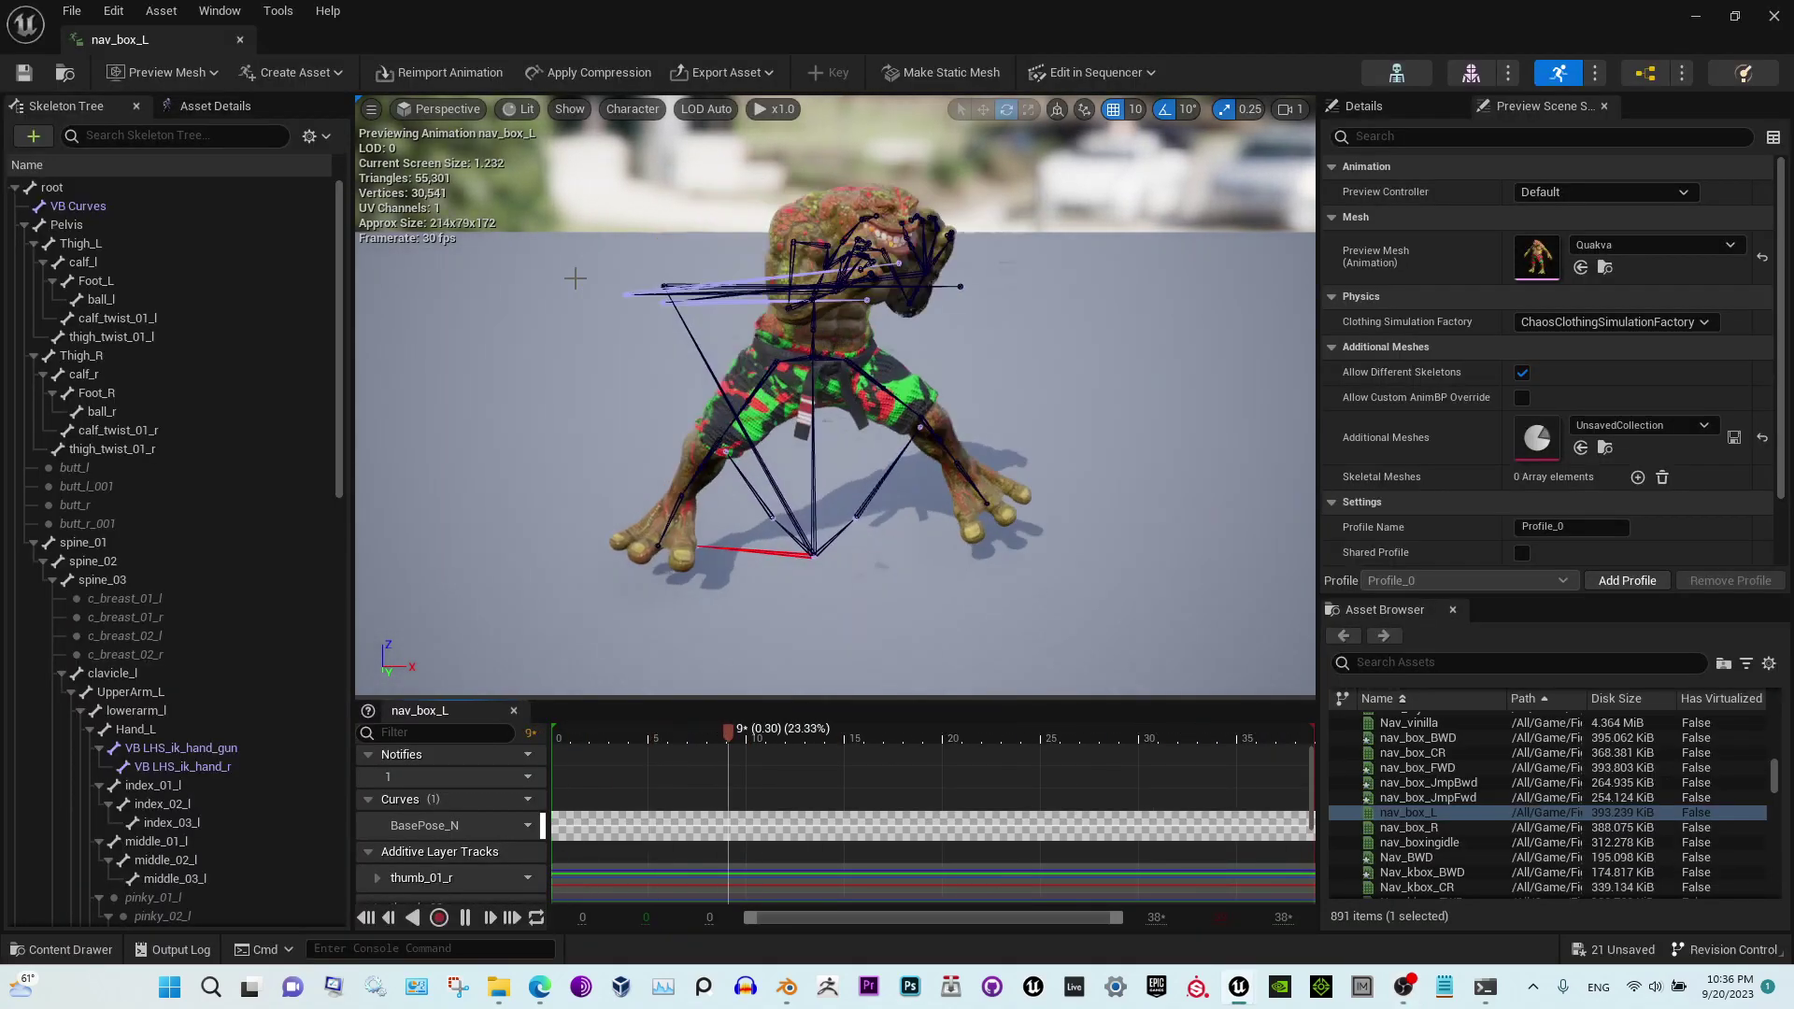
left_click(240, 39)
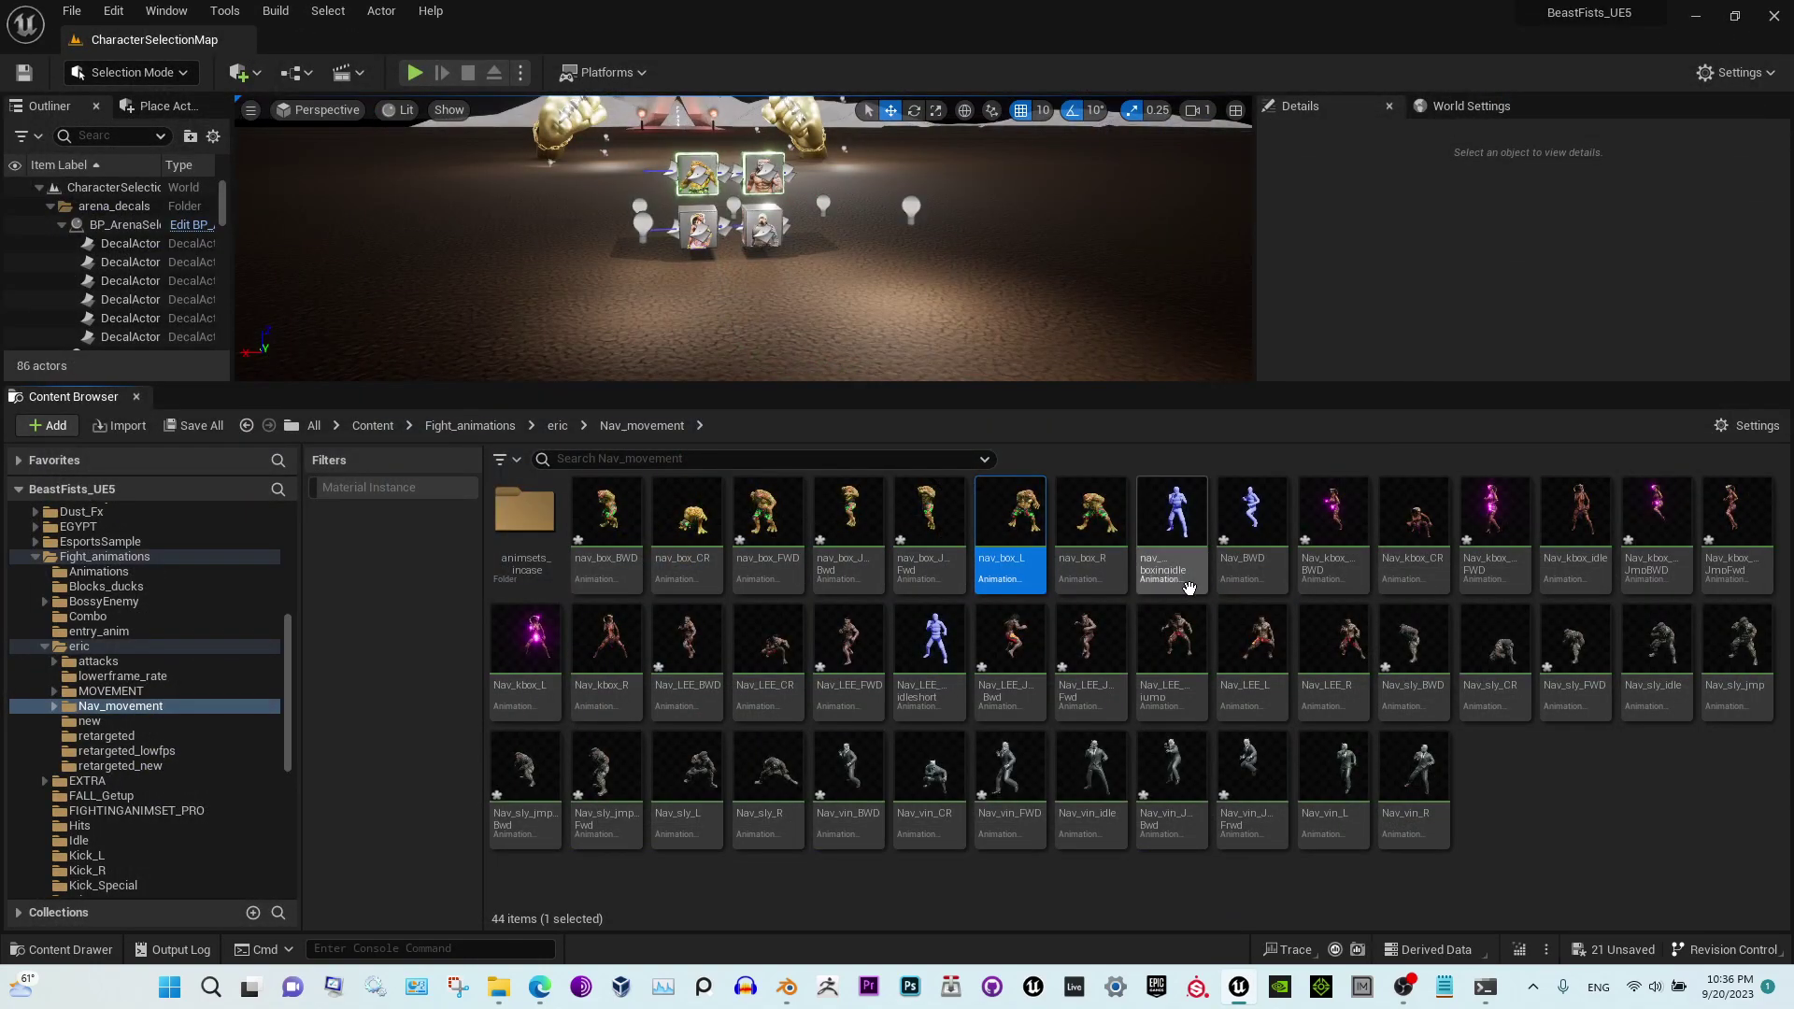
double_click(1095, 528)
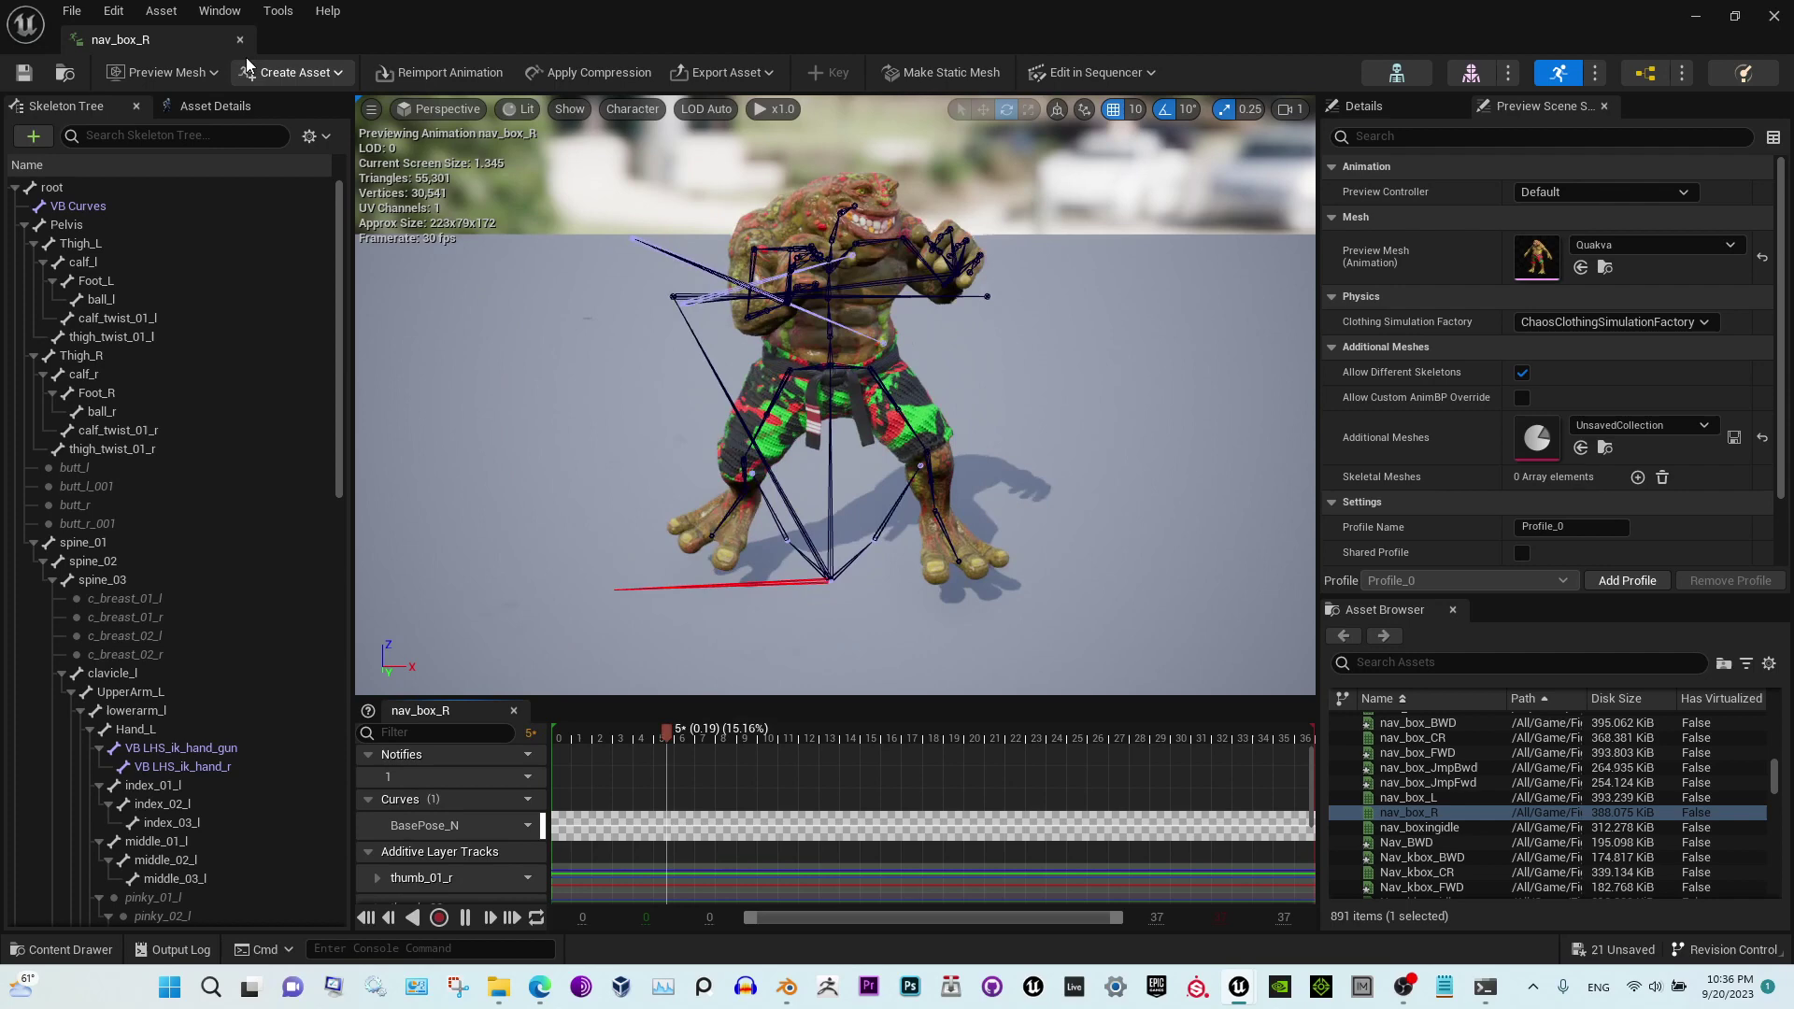
Run ReExtract Root Motion on the ten left/right animations with X direction and bone transfer disabled
left_click(240, 40)
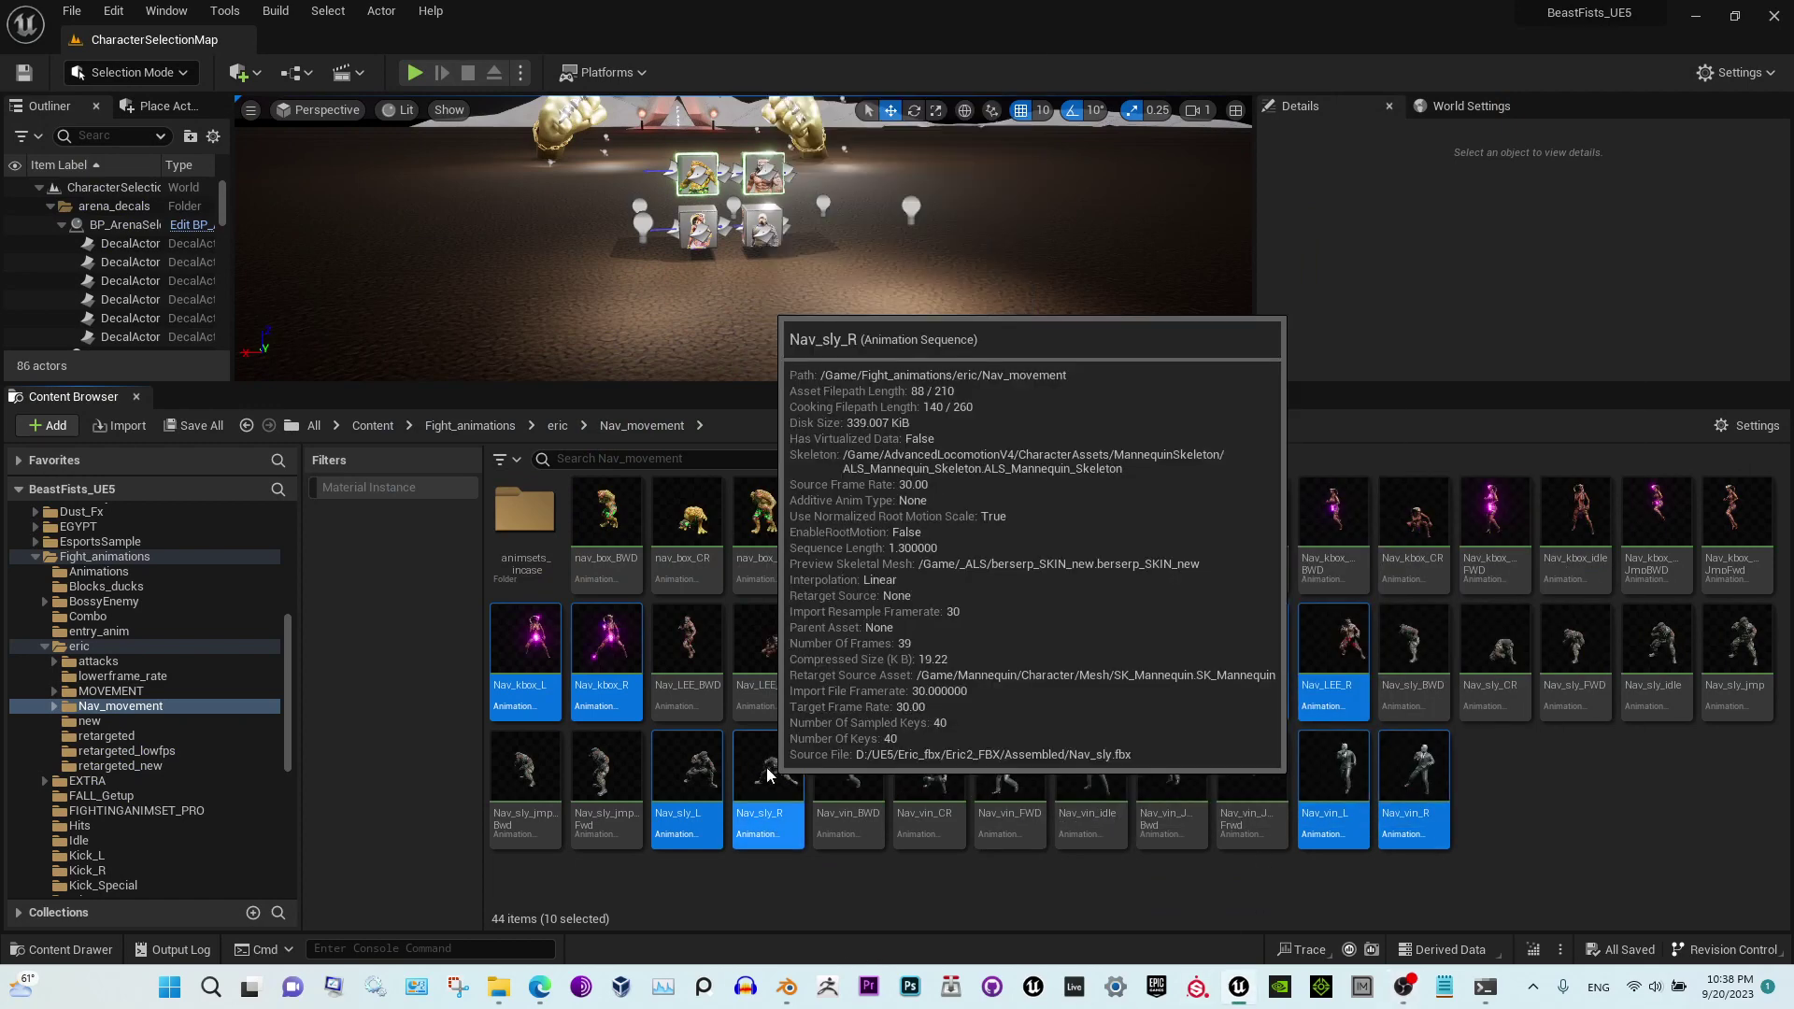
right_click(767, 774)
left_click(895, 270)
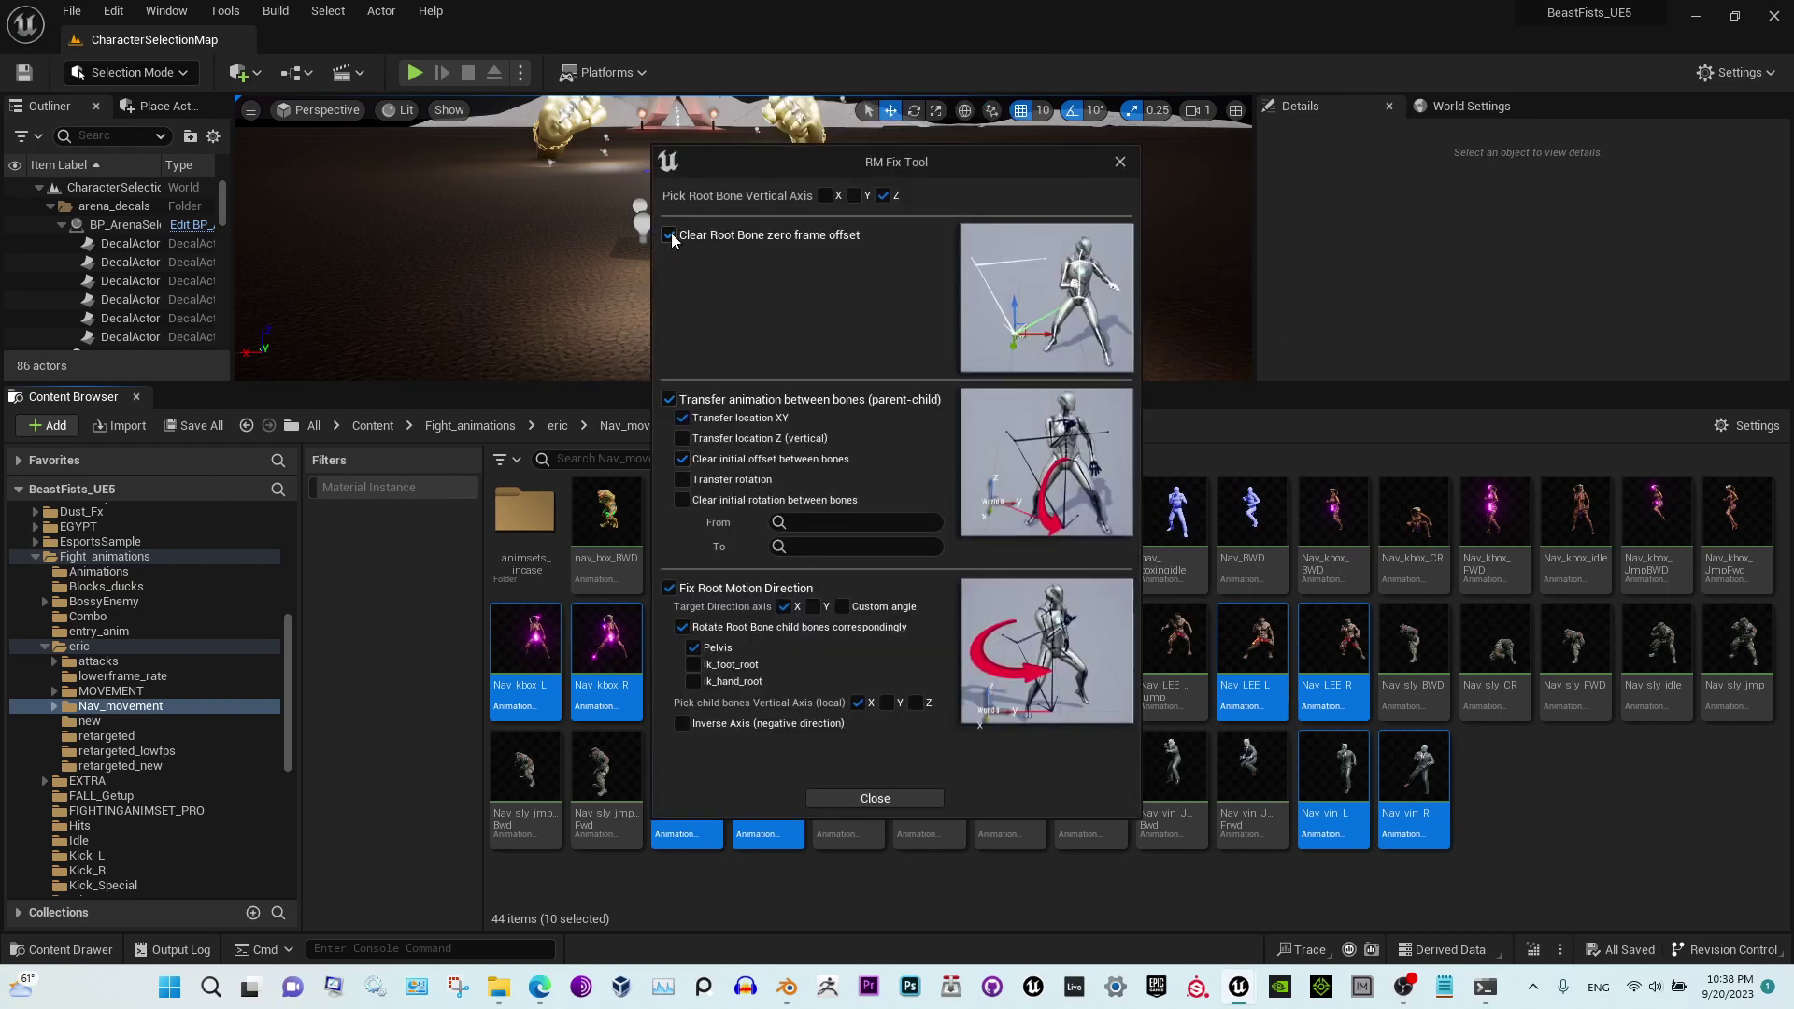
left_click(670, 399)
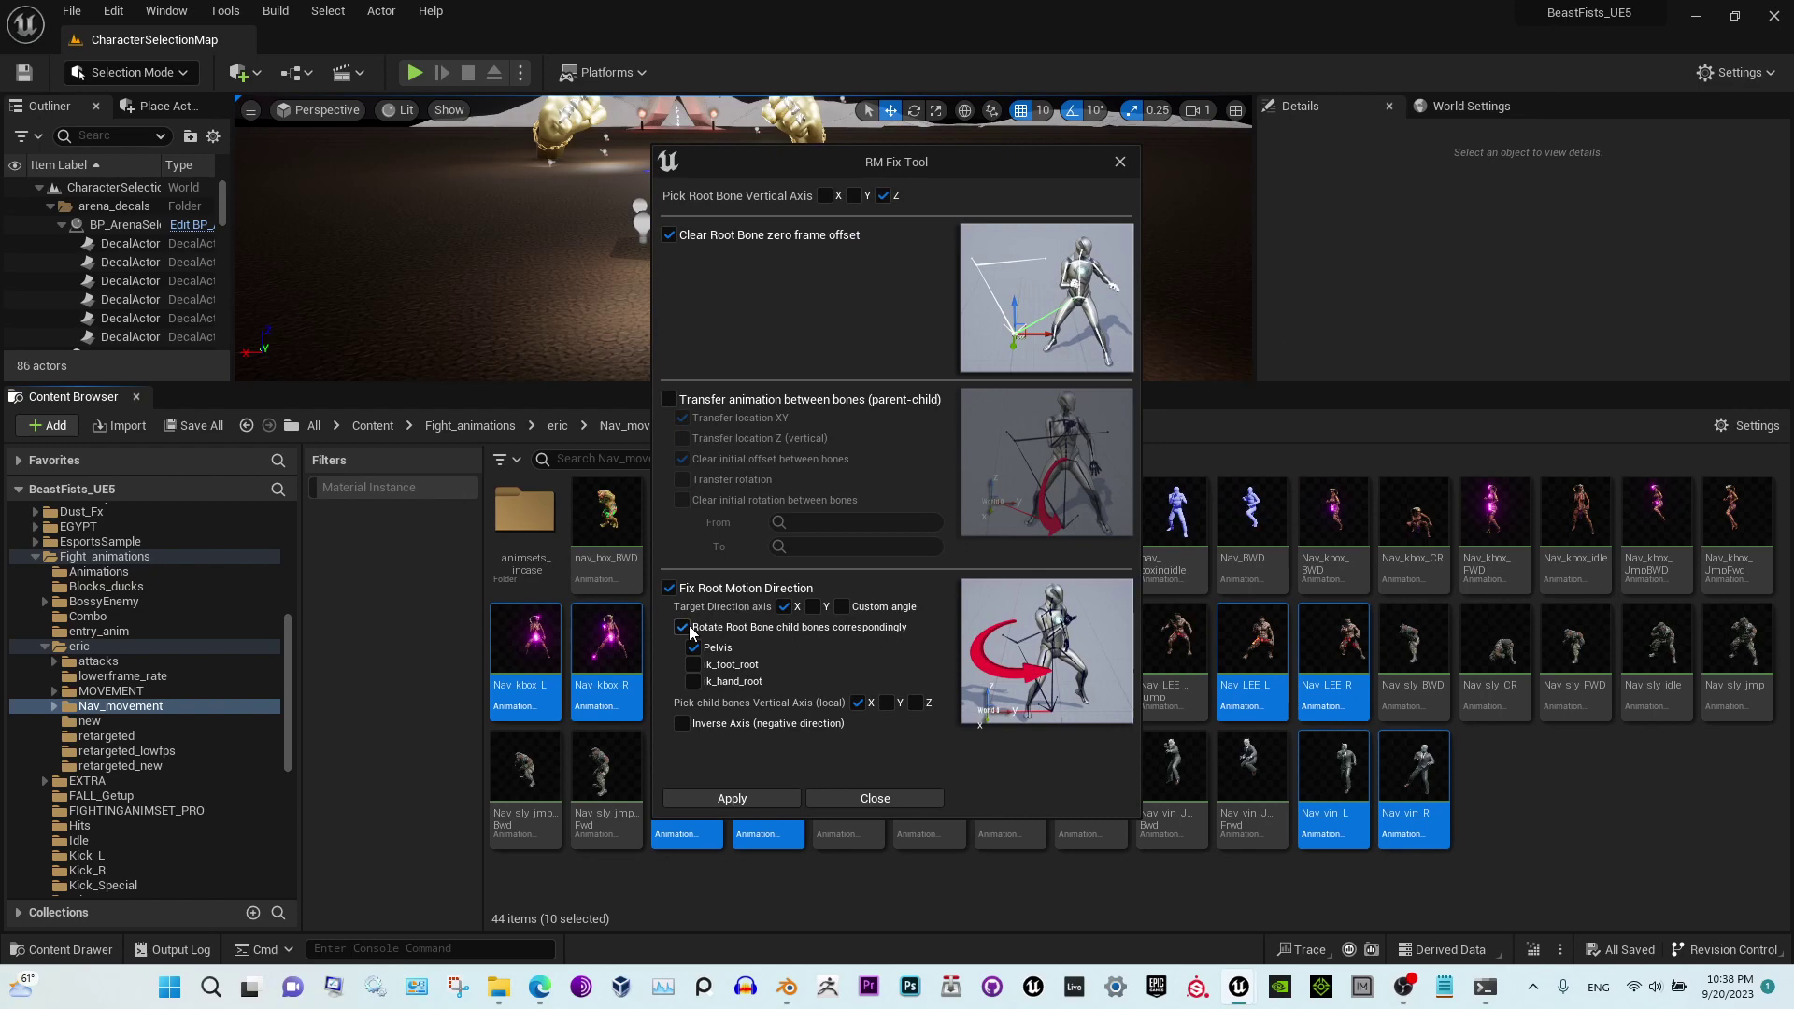
left_click(871, 796)
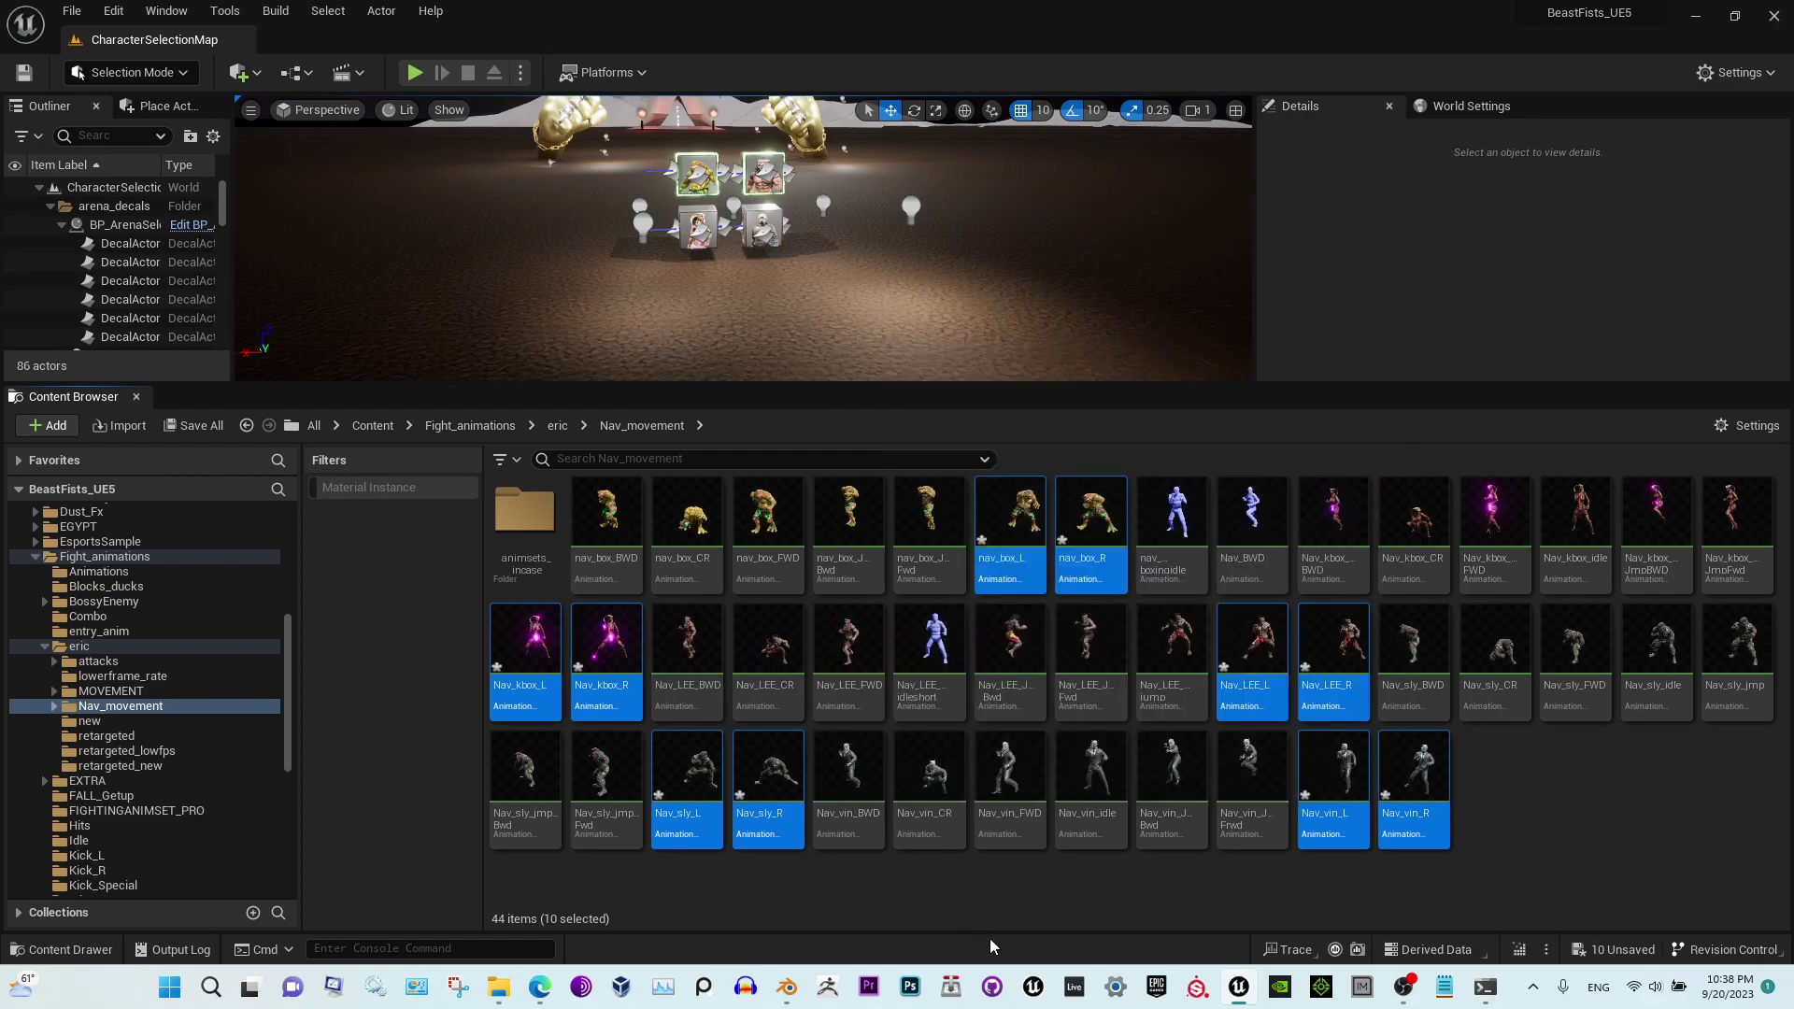
Preview nav_box_L and nav_box_R to check their travel direction
left_click(990, 880)
left_click(1018, 520)
double_click(1018, 520)
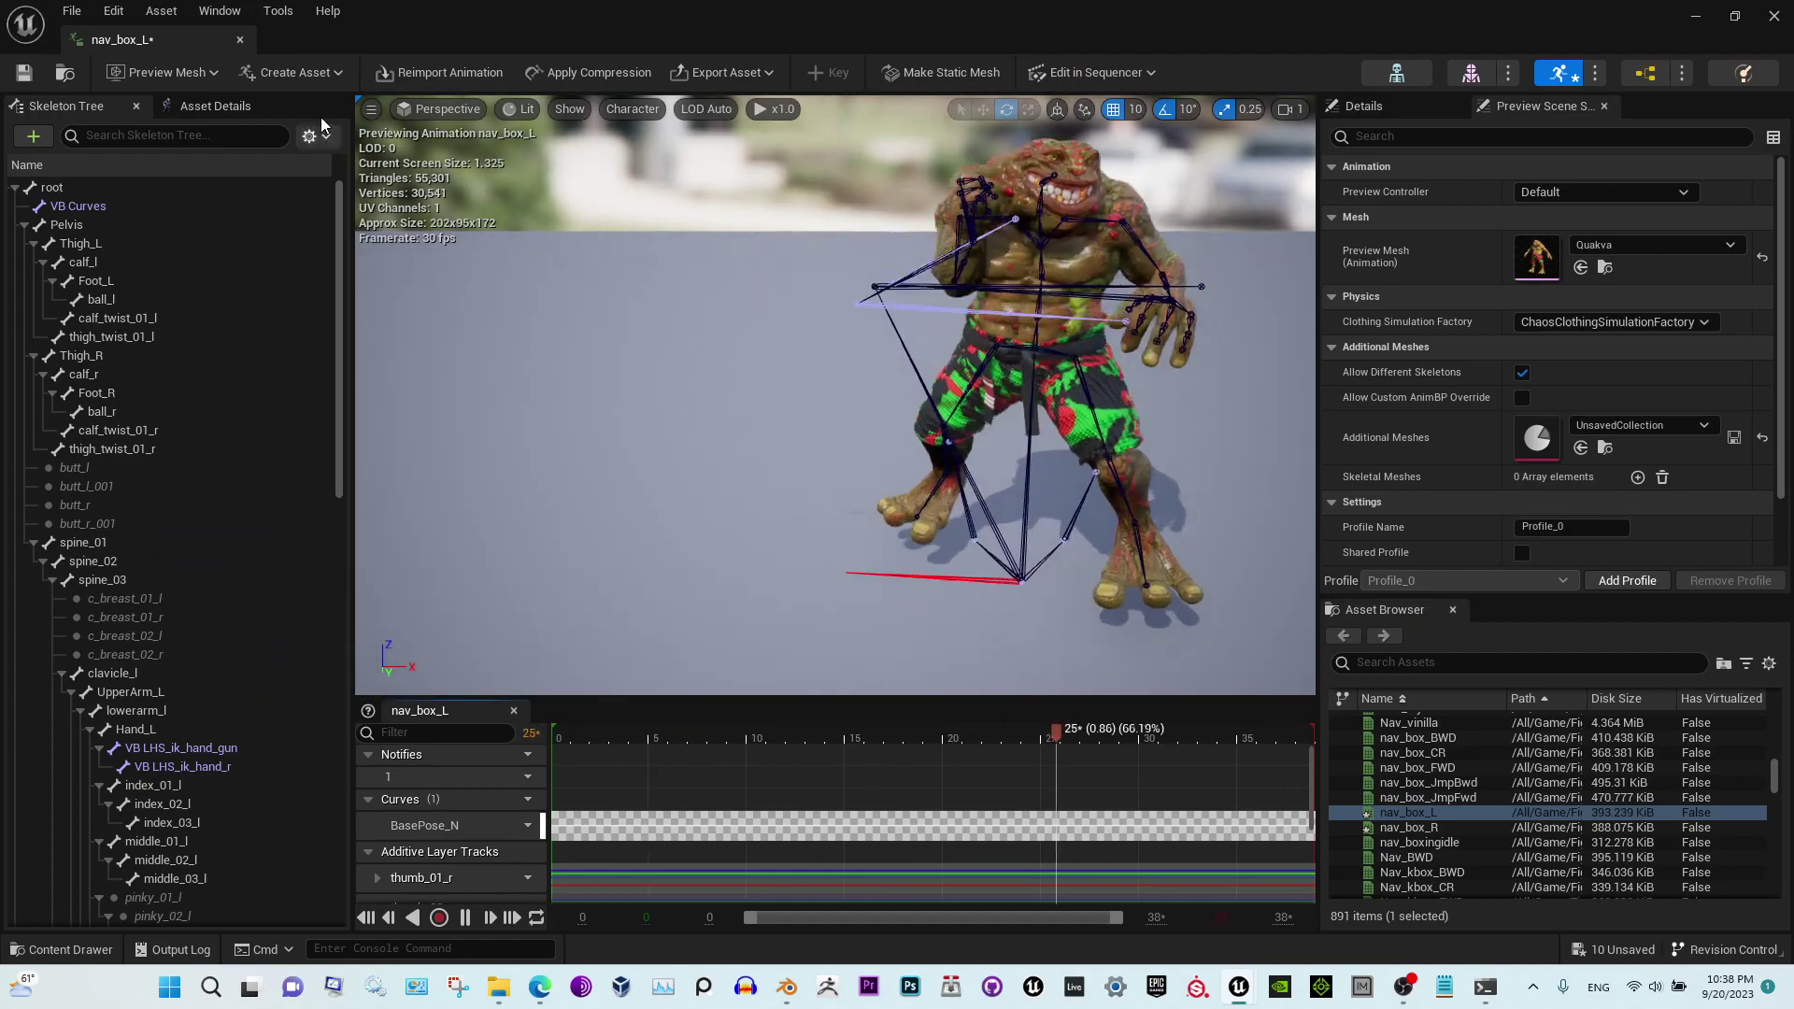
left_click(241, 41)
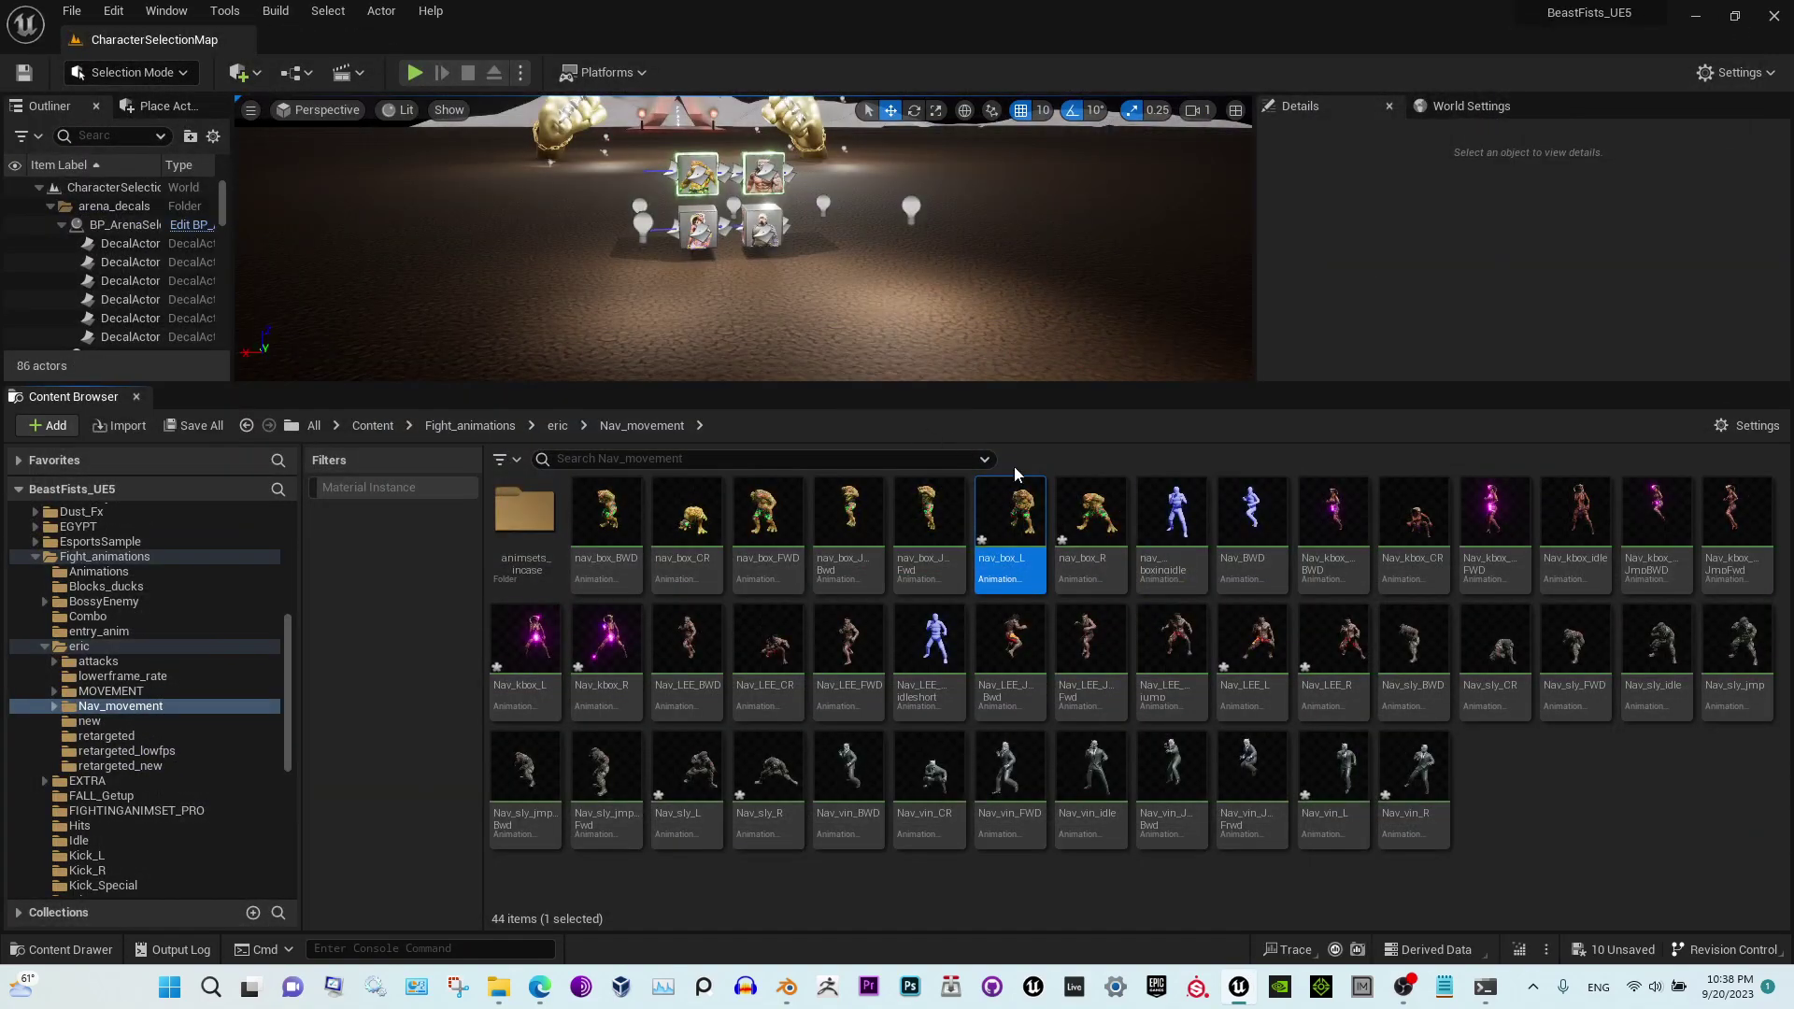
left_click(1091, 519)
double_click(1091, 520)
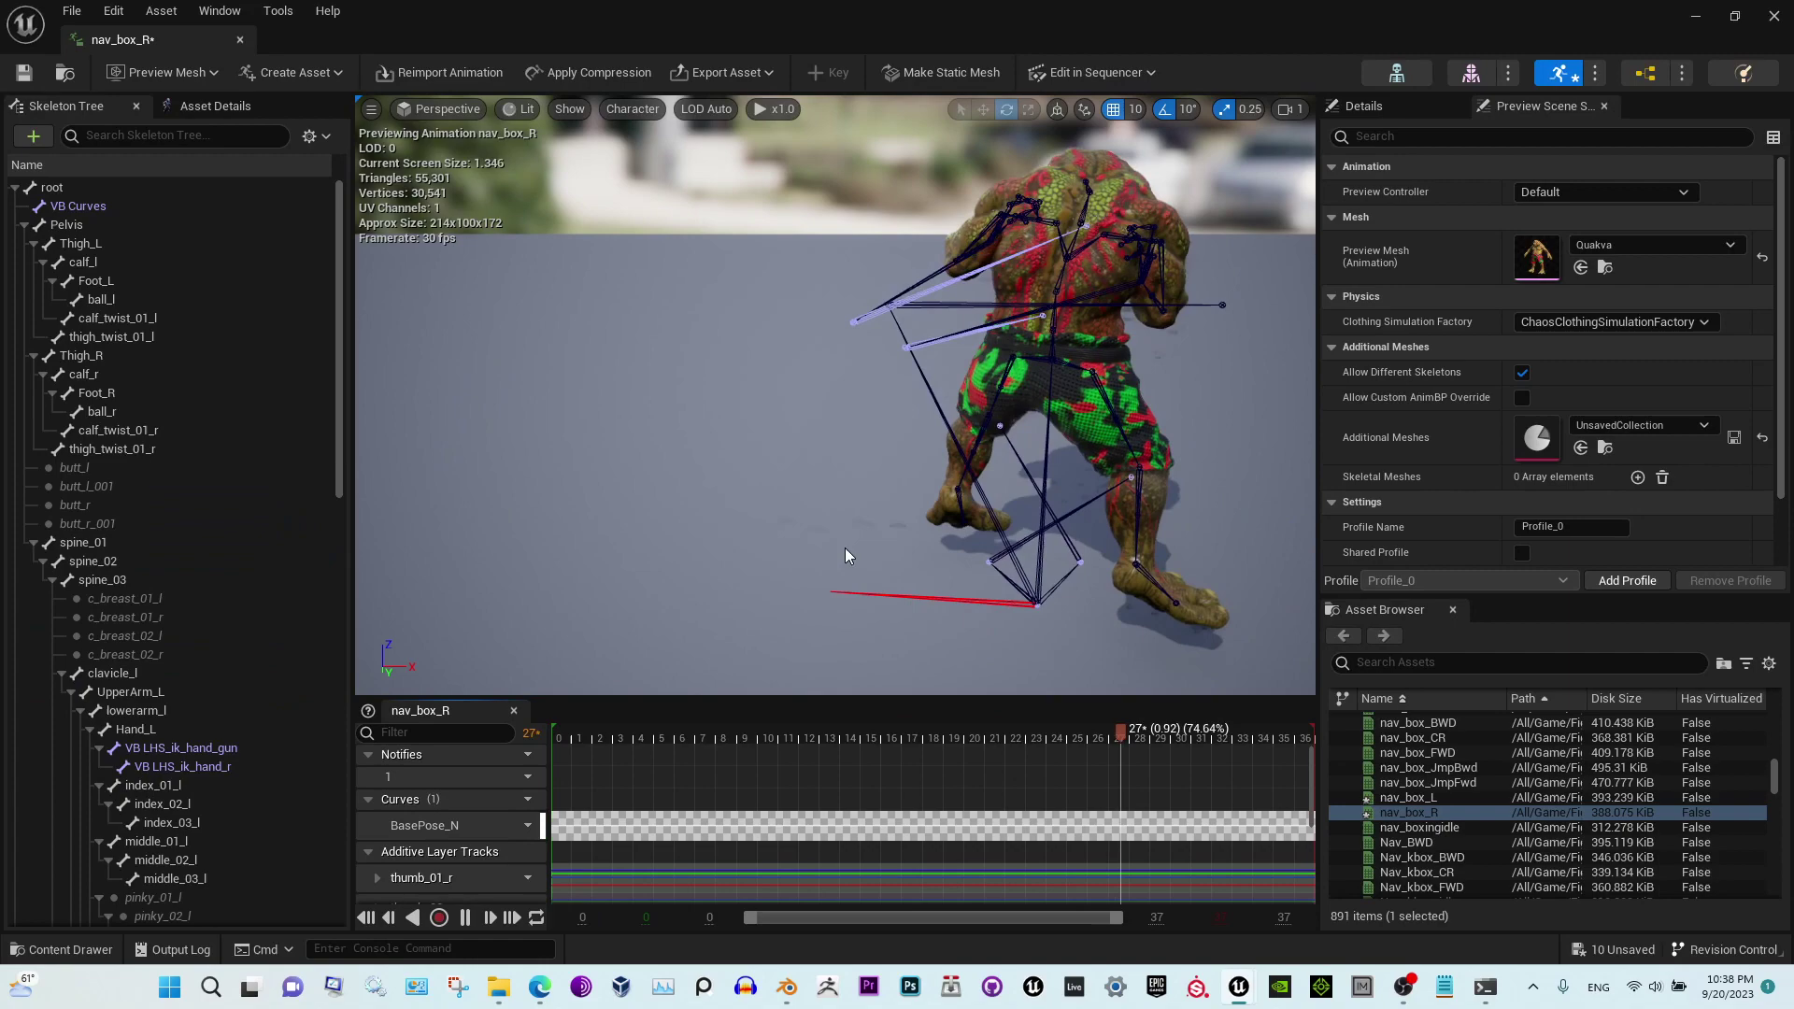
left_click(241, 41)
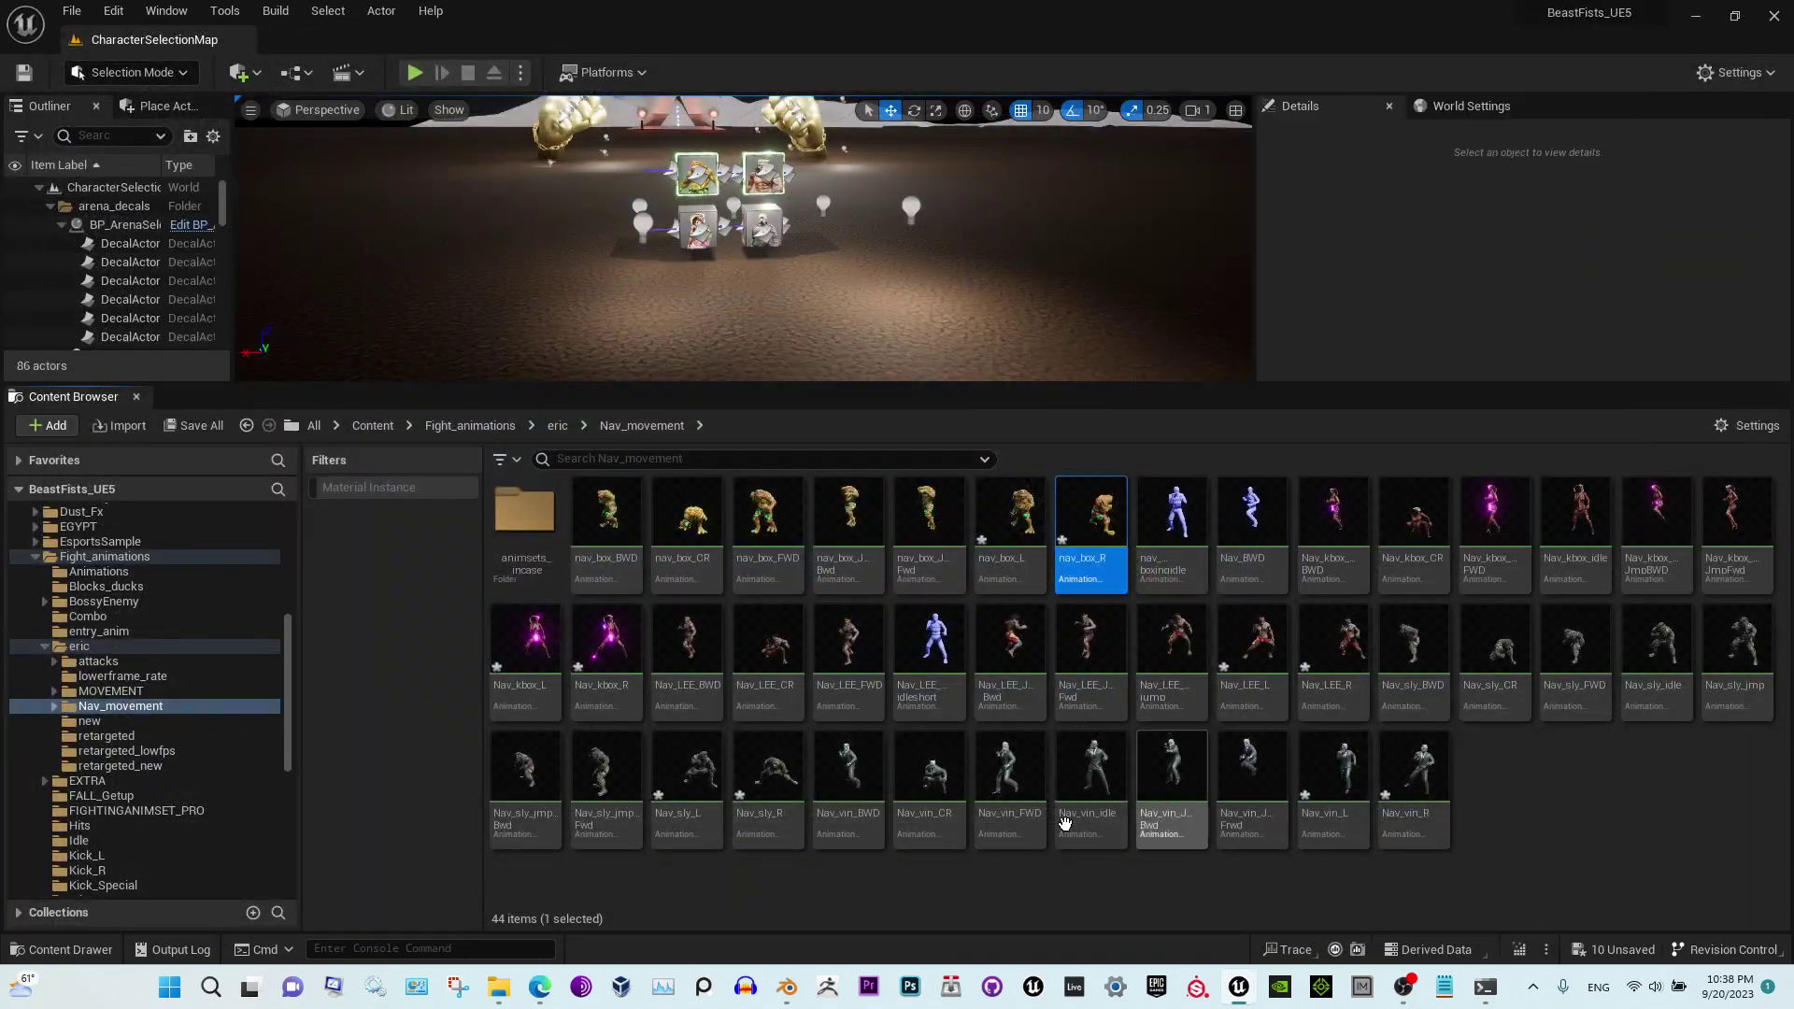
Preview Nav_LEE_R, then select Nav_LEE_L, Nav_kbox_R and nav_box_R as reversed animations
left_click(612, 645, "ctrl")
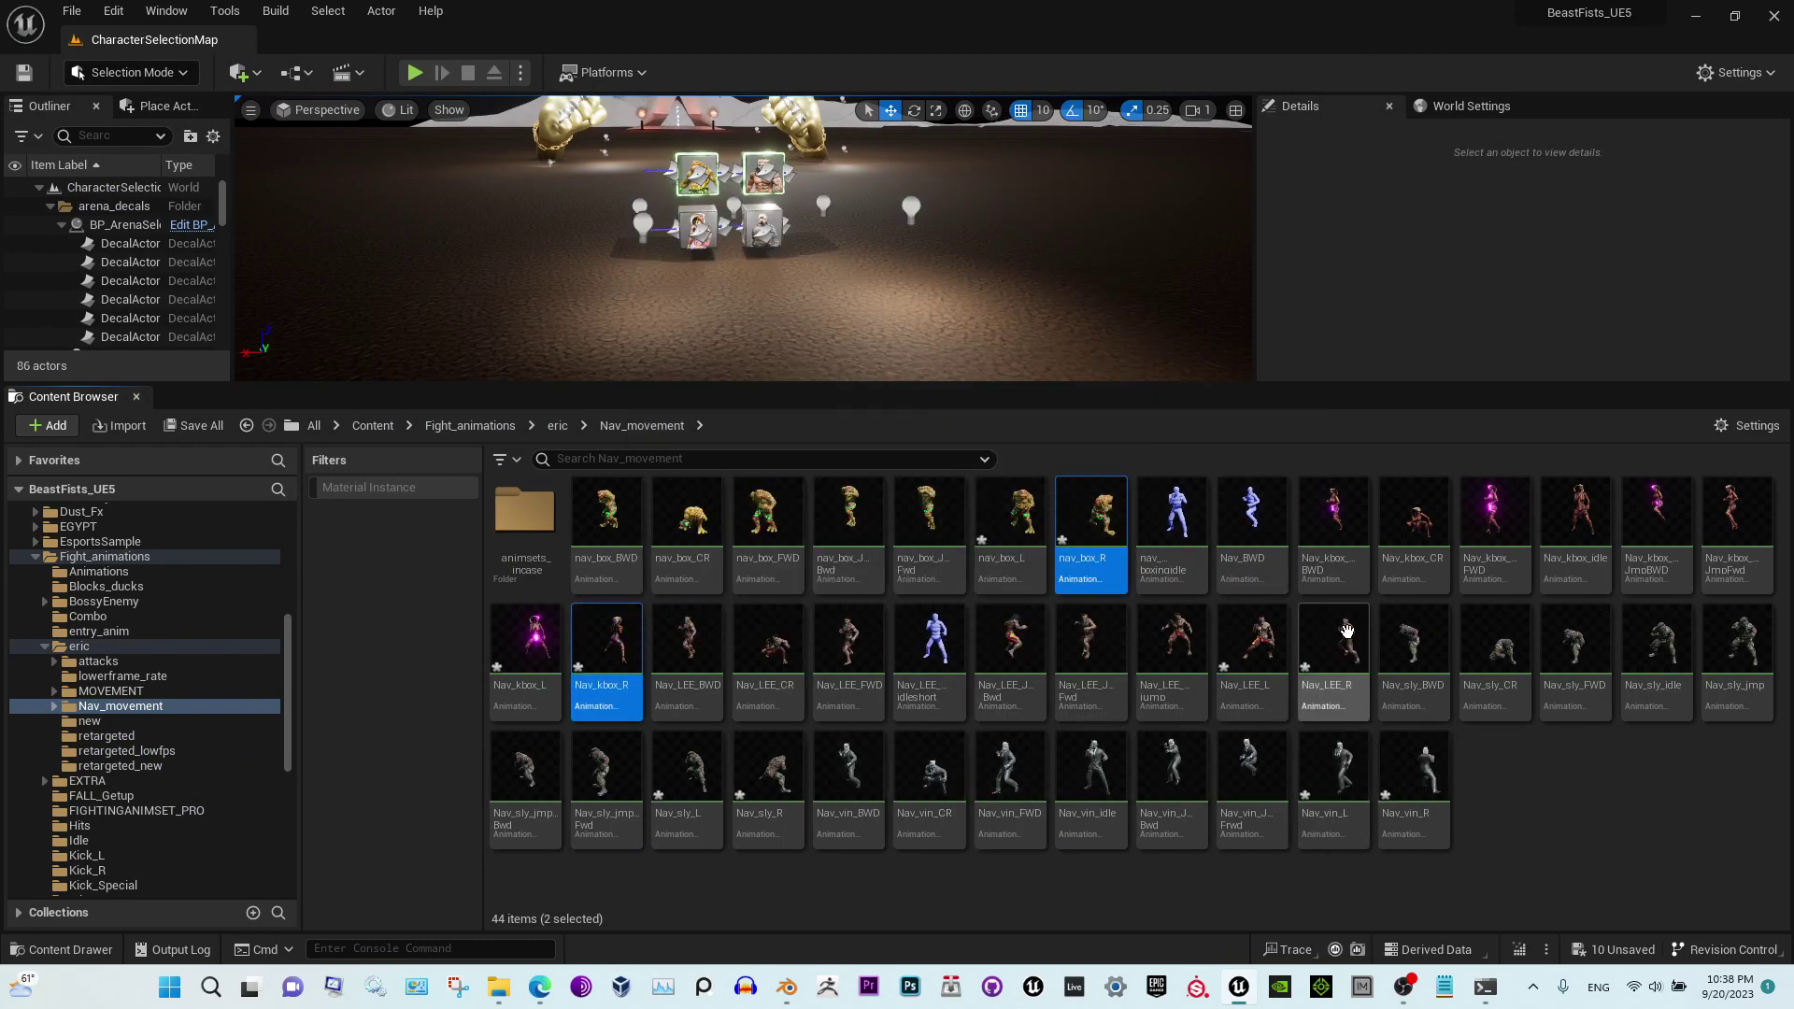
left_click(1337, 695, "ctrl")
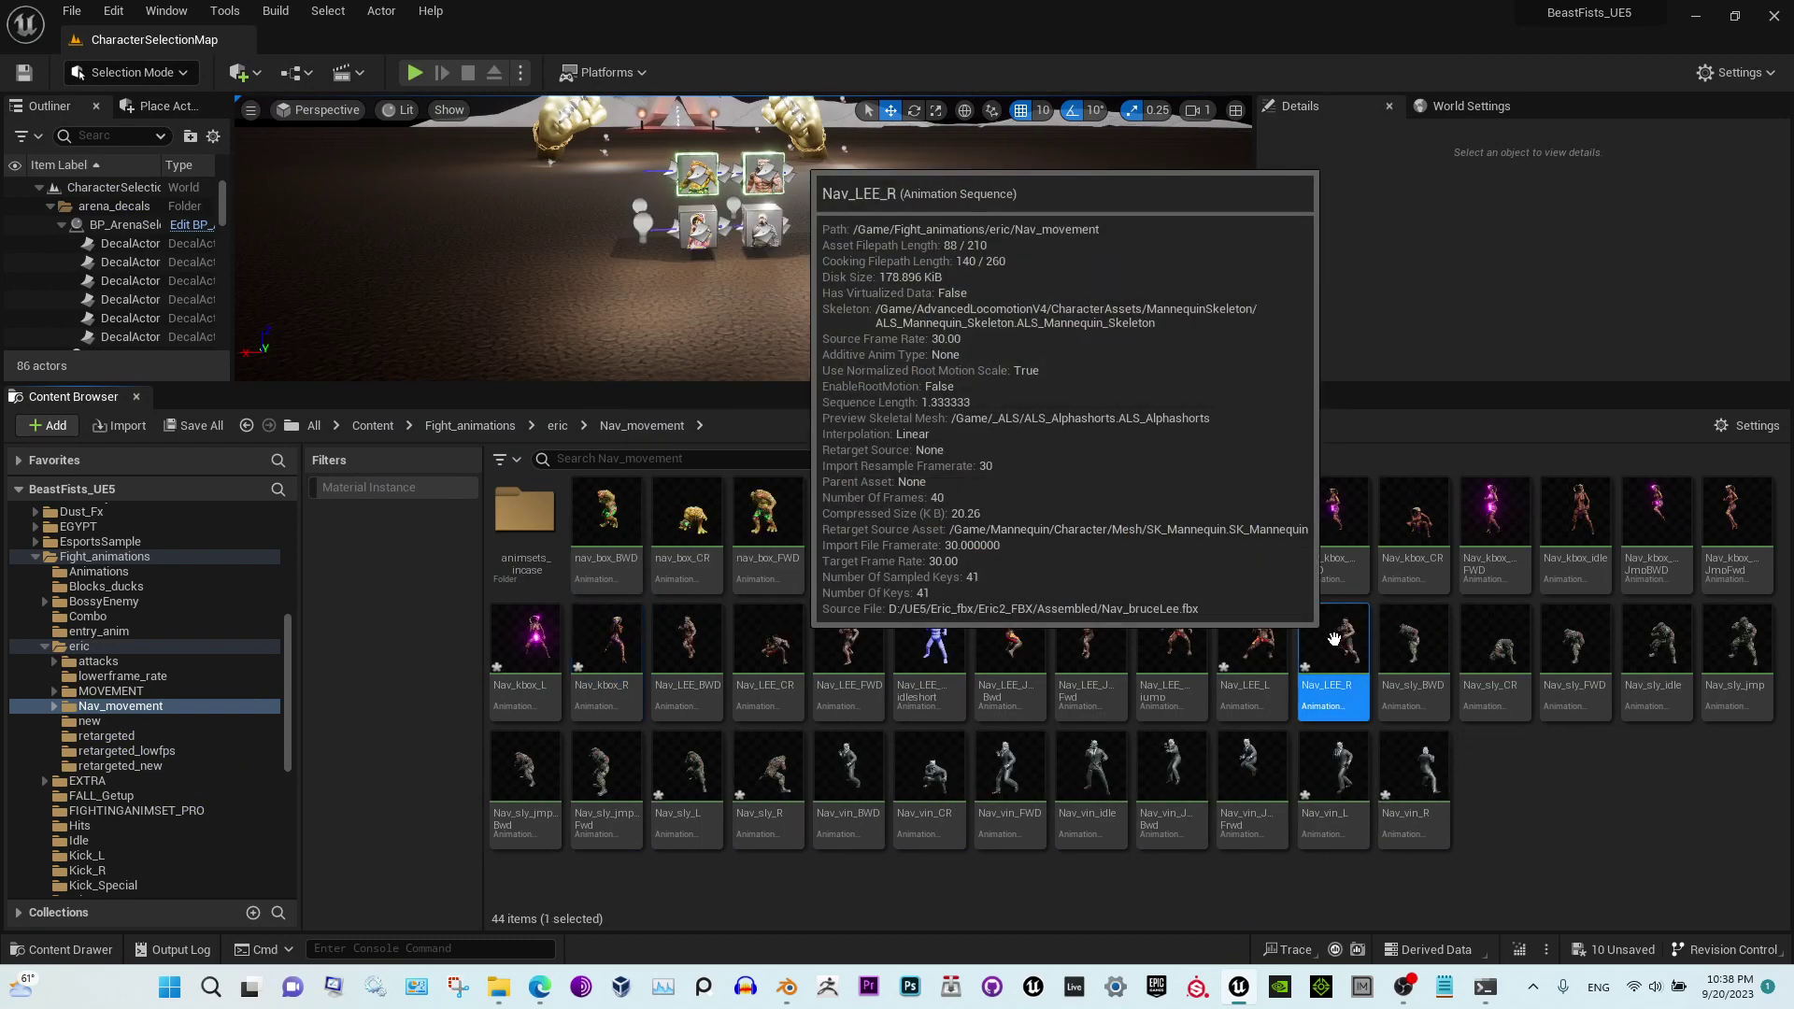
double_click(1337, 694)
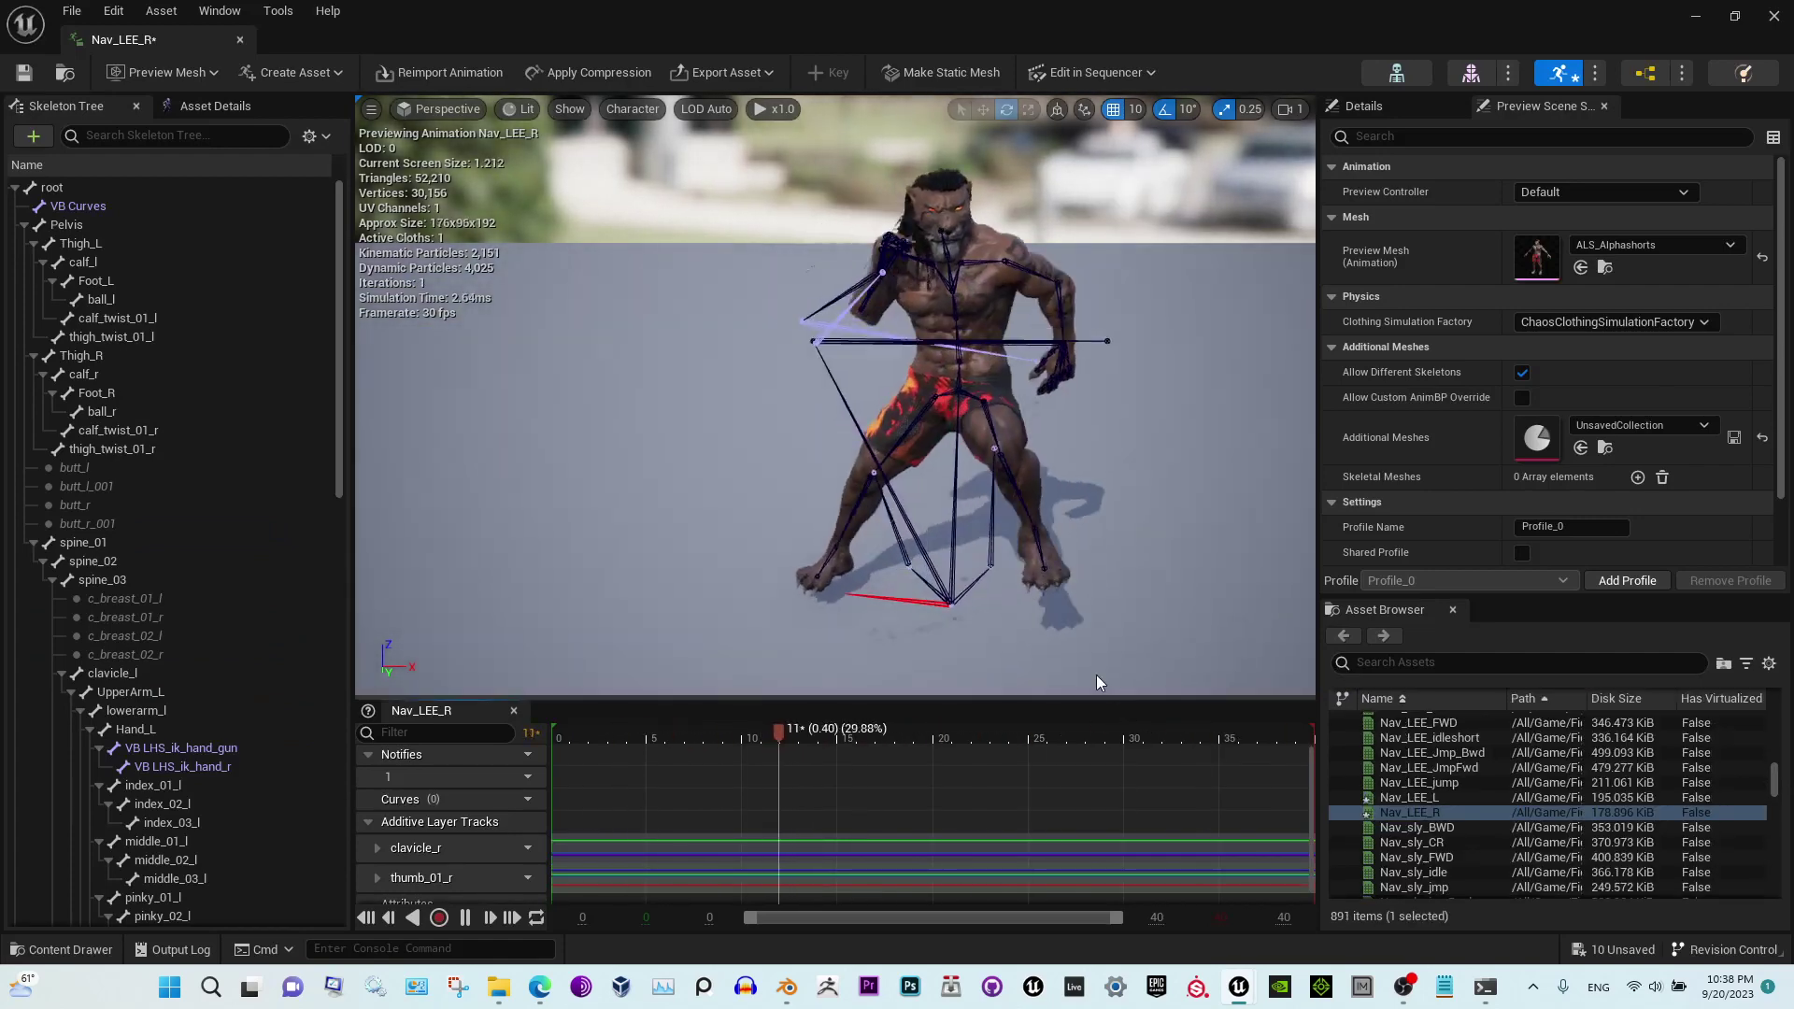
left_click(239, 39)
left_click(1252, 645)
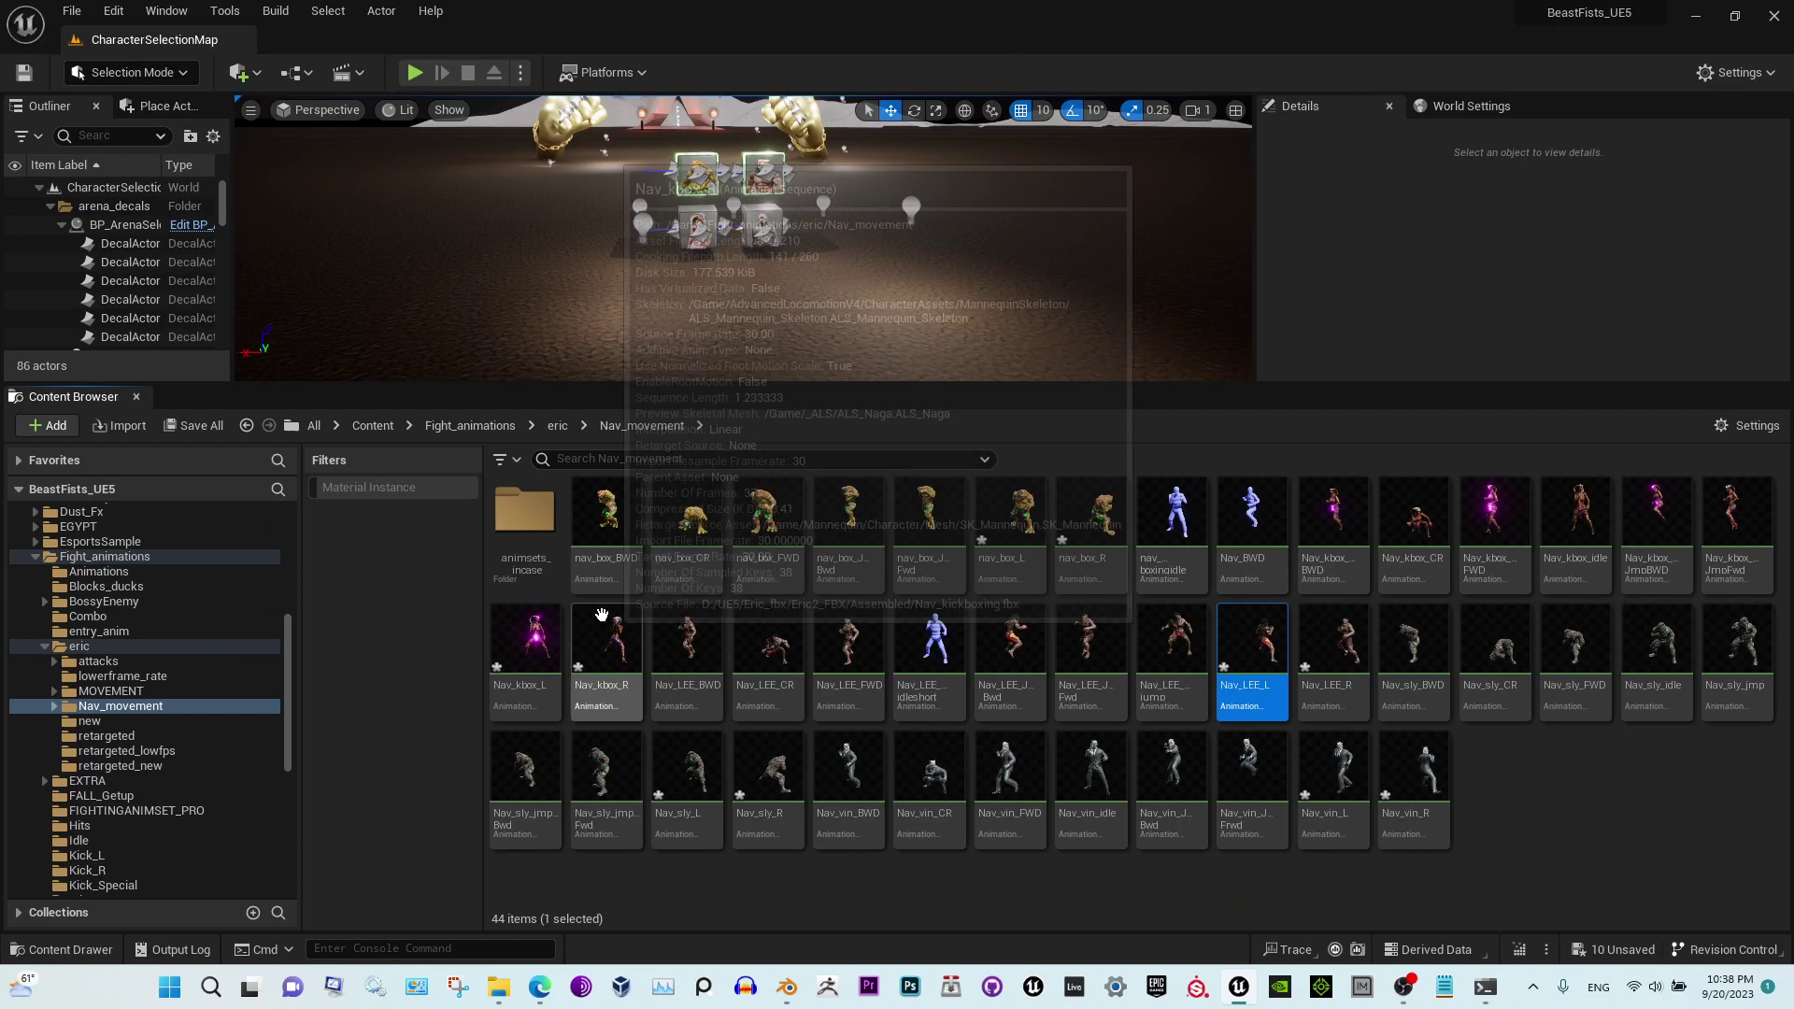
left_click(607, 645, "ctrl")
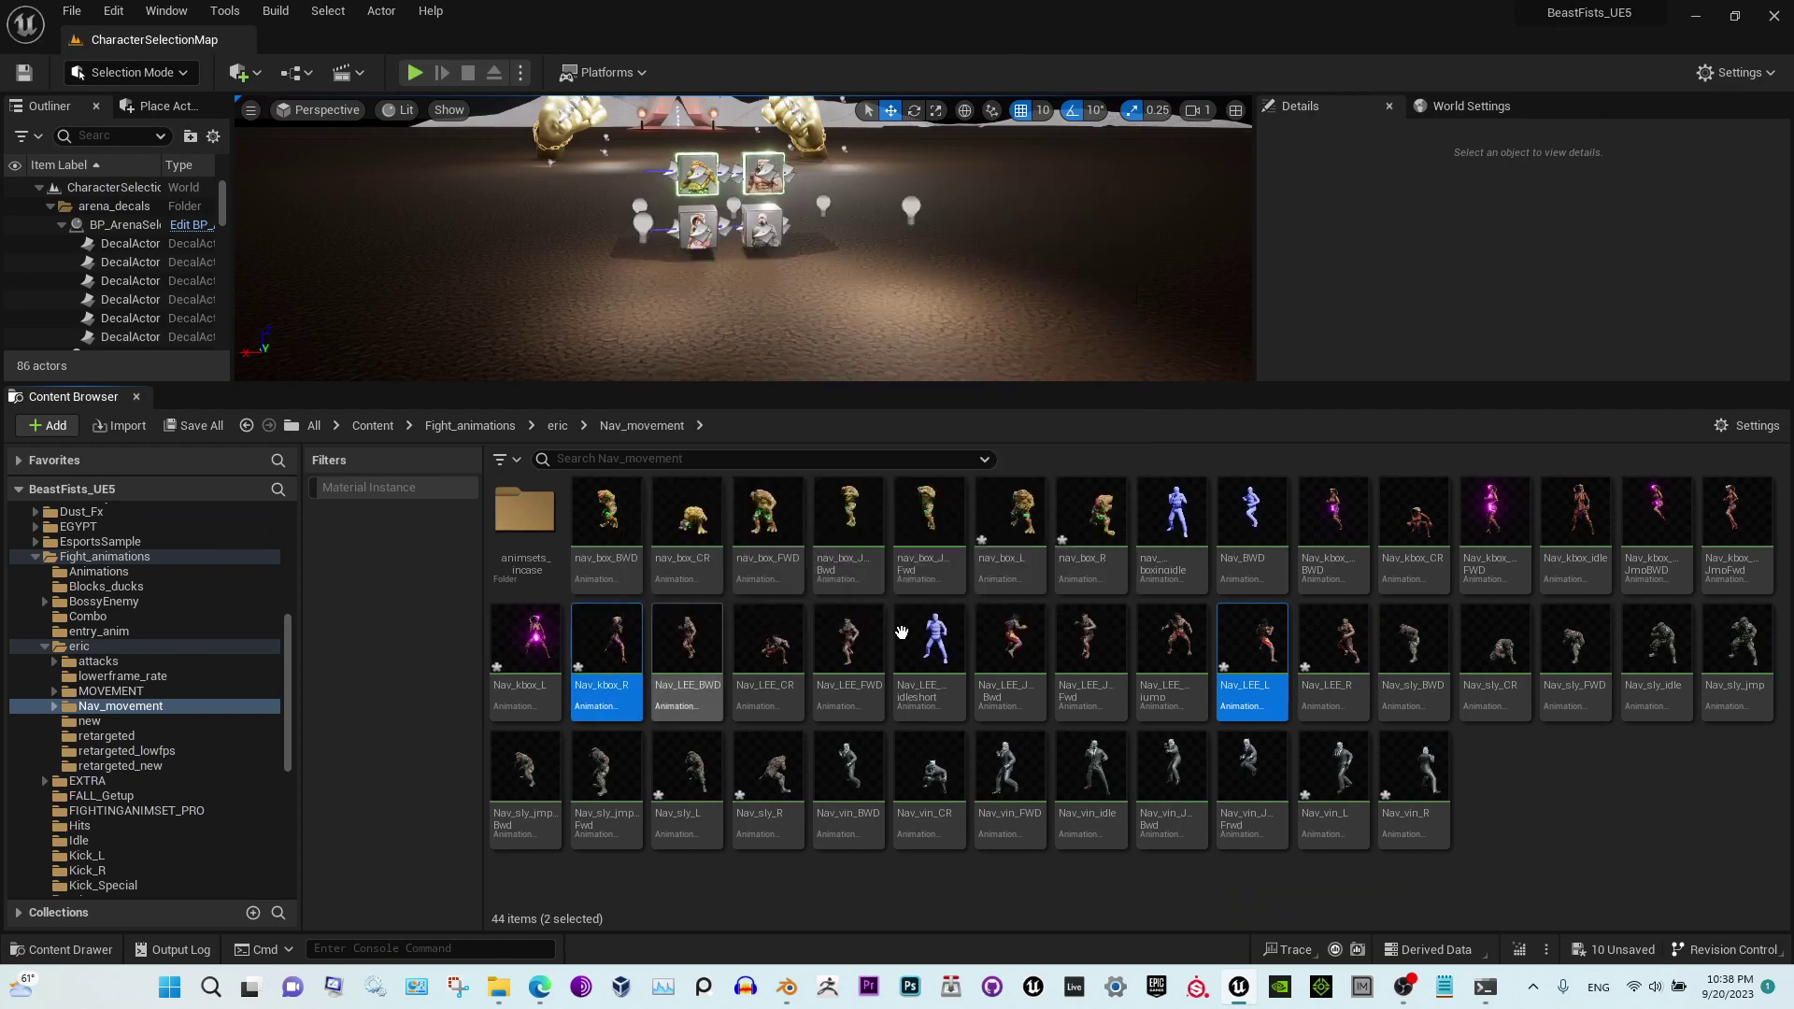
left_click(1079, 539, "ctrl")
Add Nav_sly_R and apply a 180° custom-angle root motion fix without bone transfer
left_click(768, 766, "ctrl")
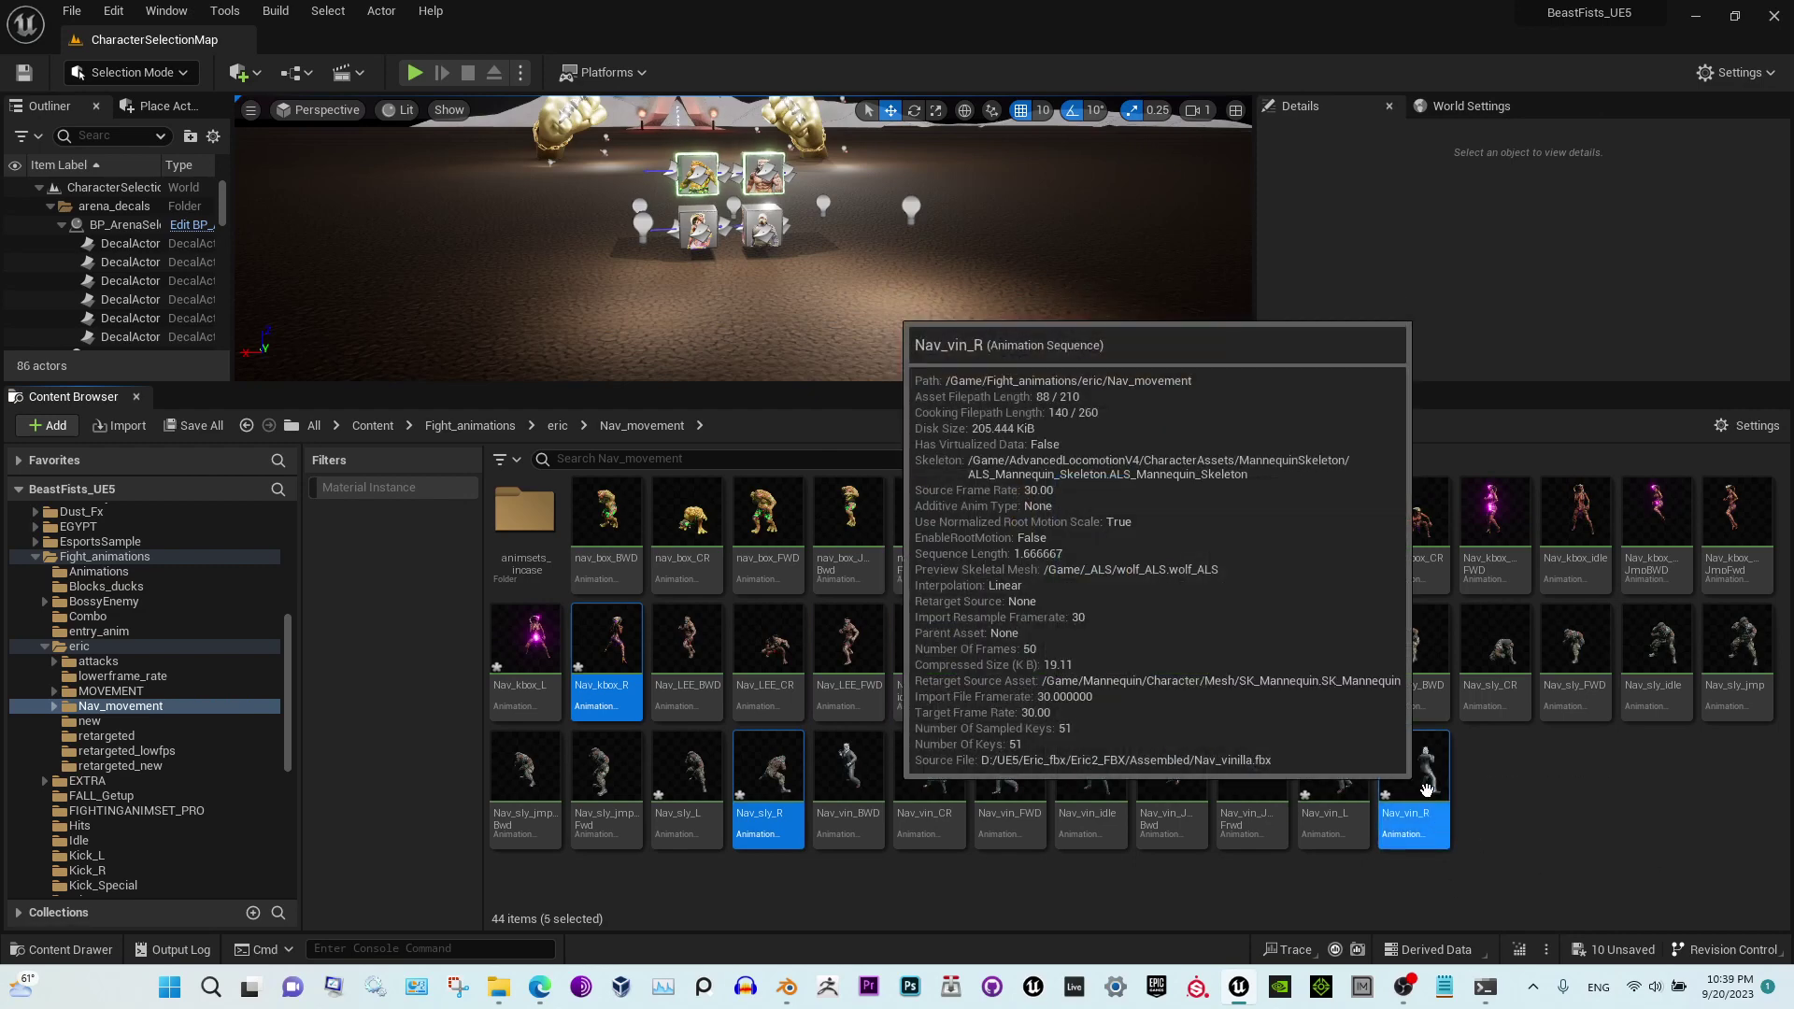
right_click(1427, 788)
left_click(1519, 290)
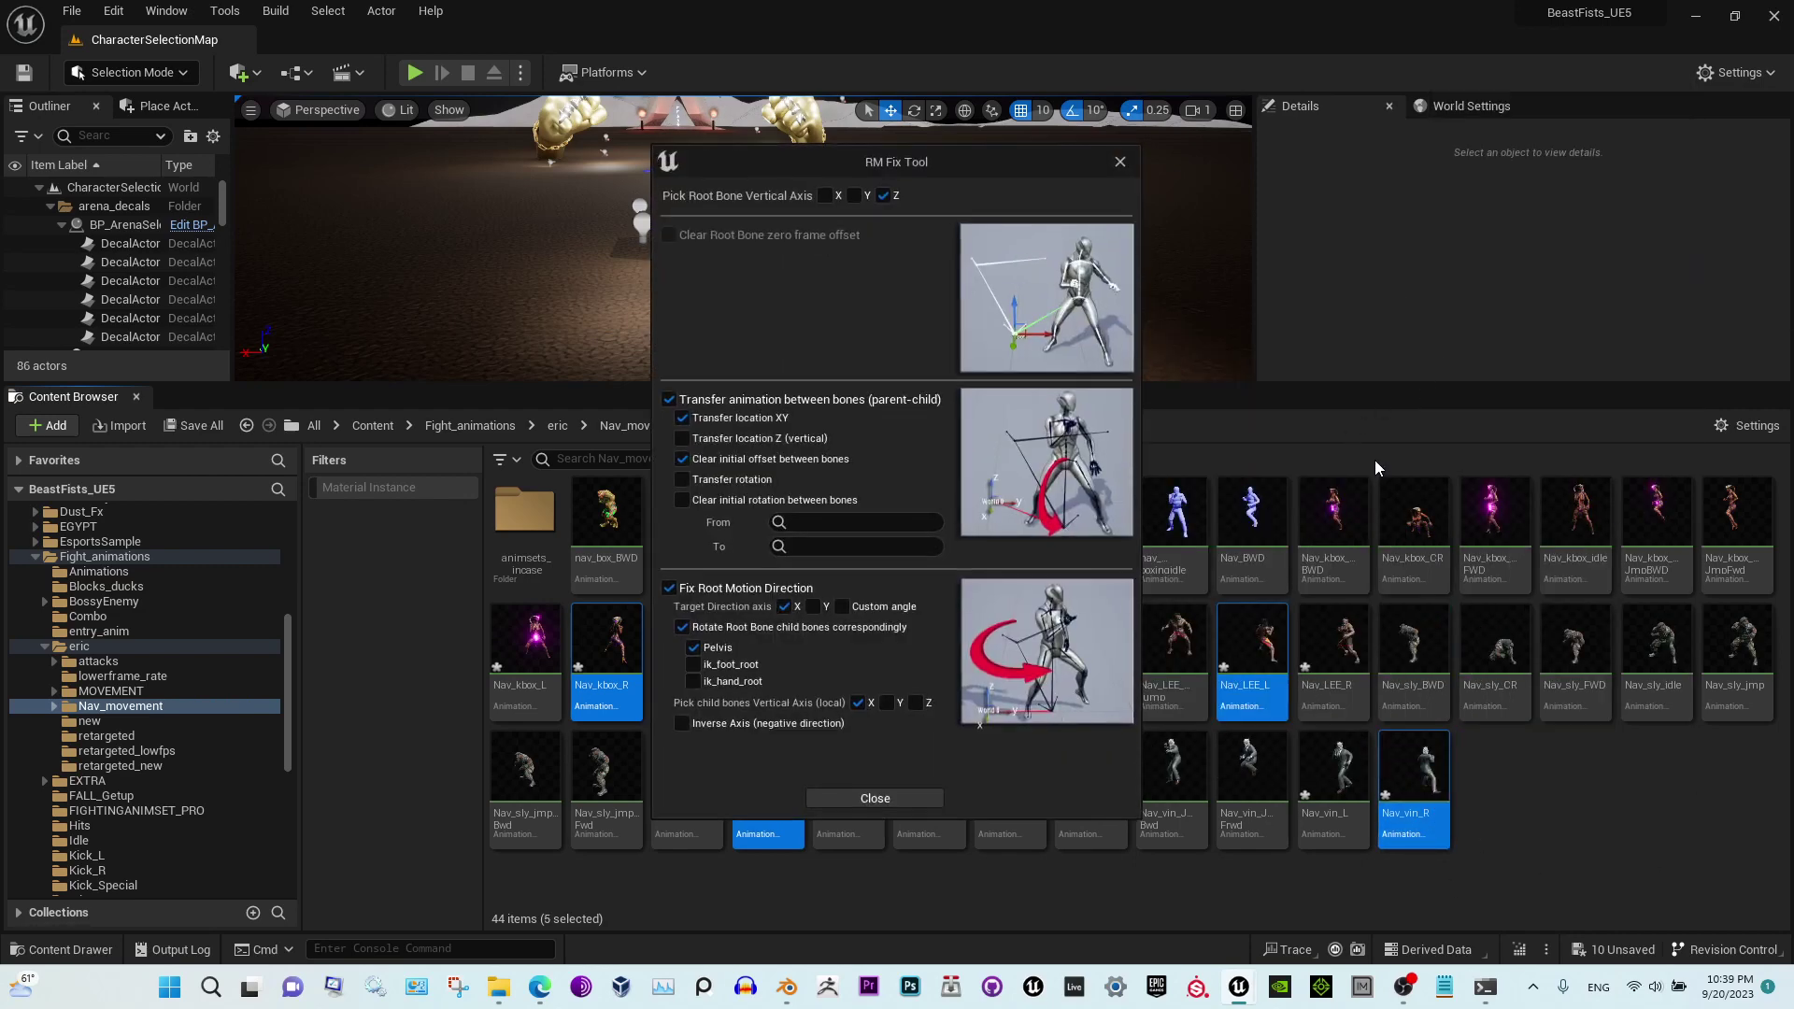
left_click(669, 400)
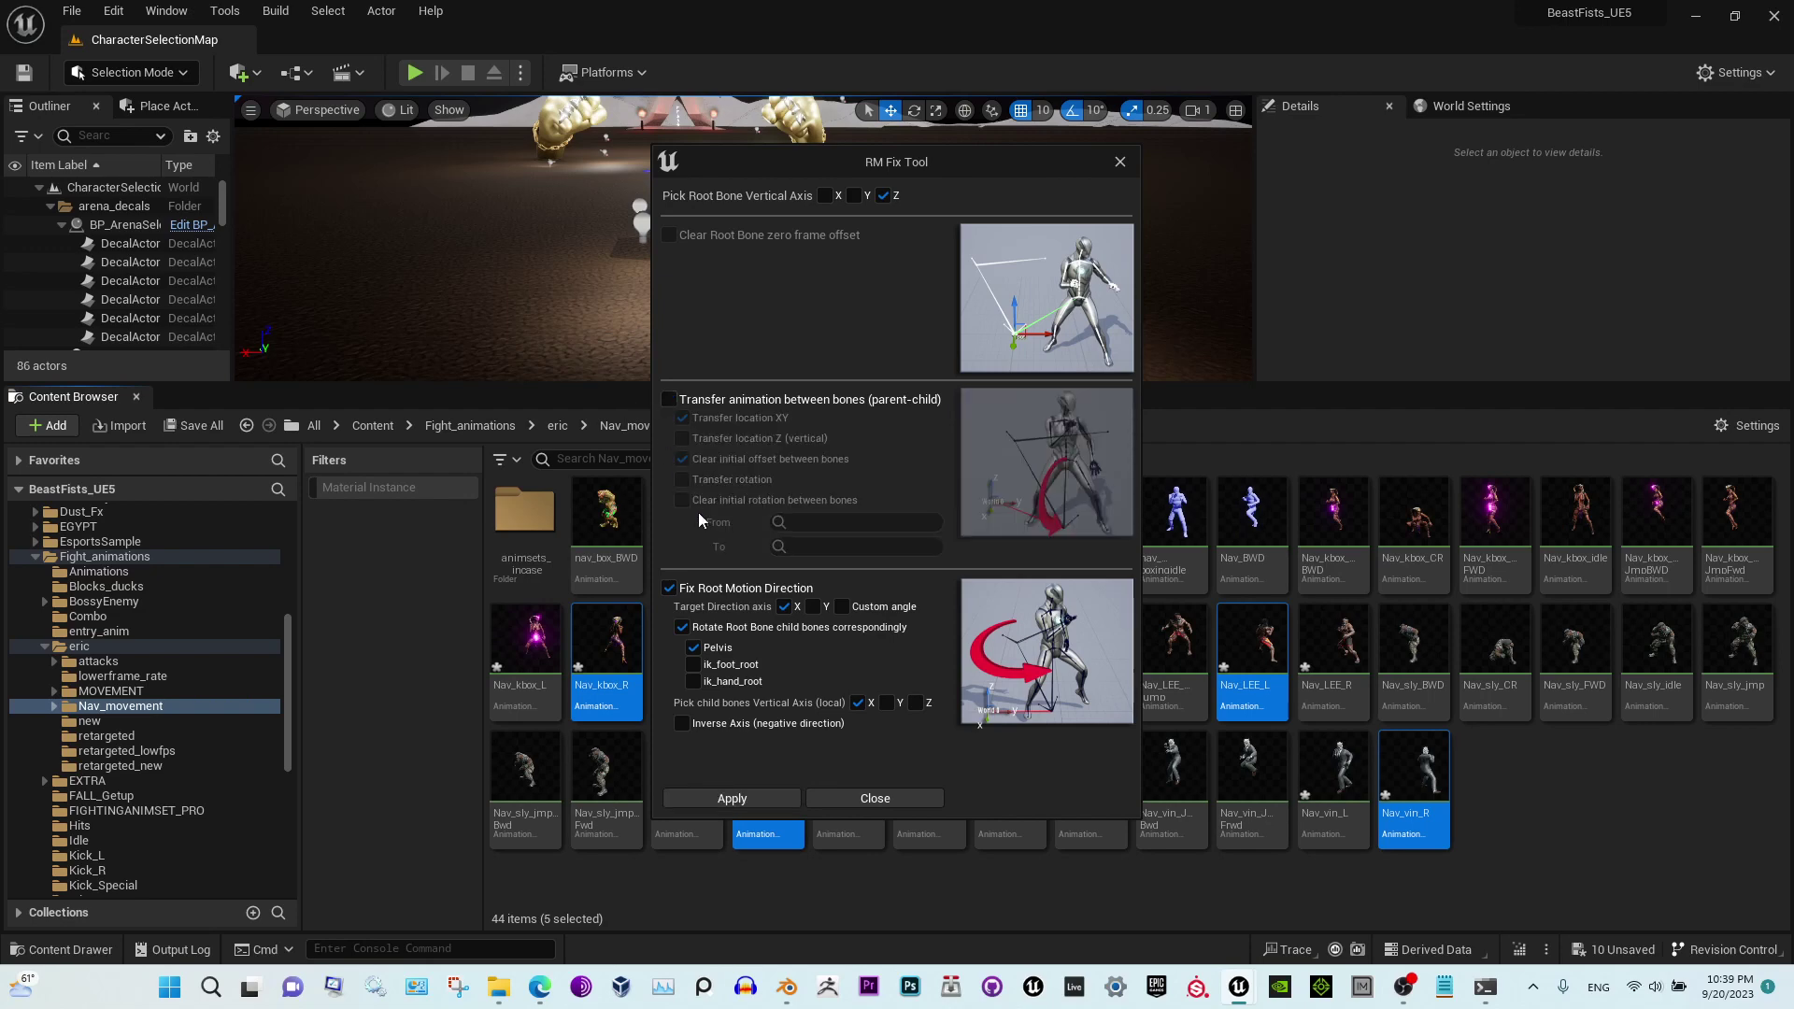
left_click(843, 607)
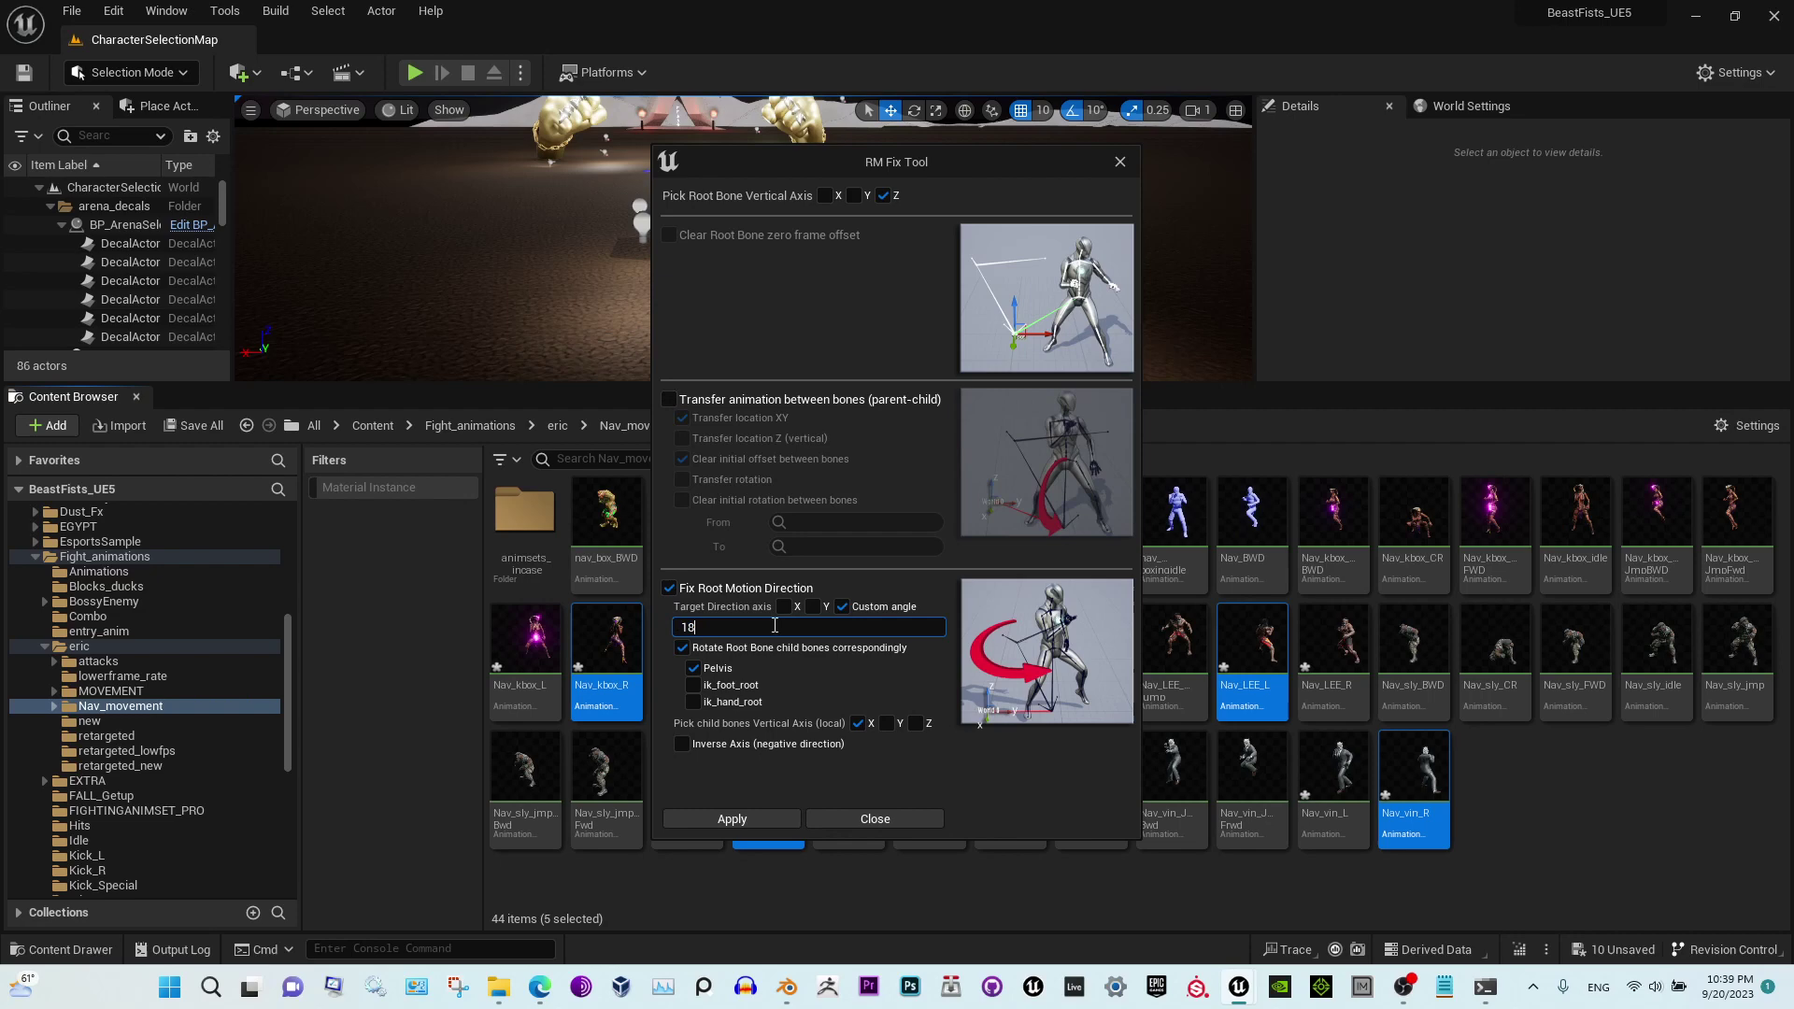
type("180")
left_click(743, 816)
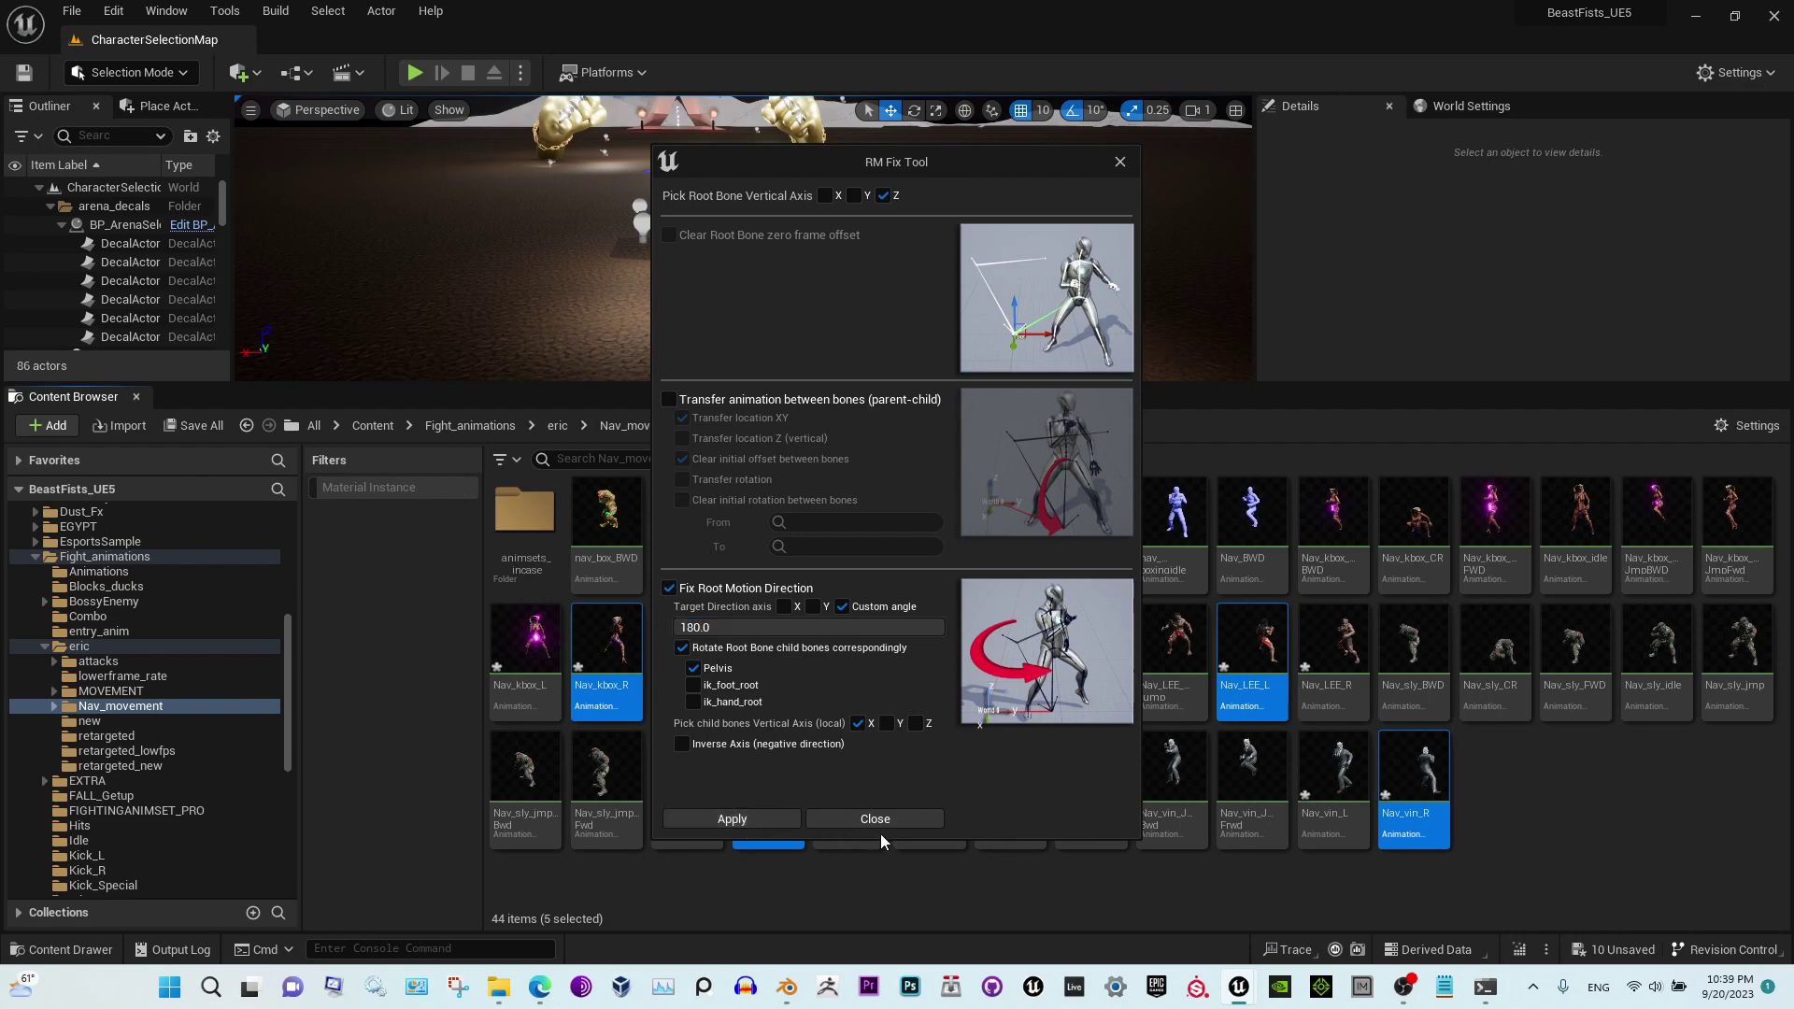
left_click(884, 821)
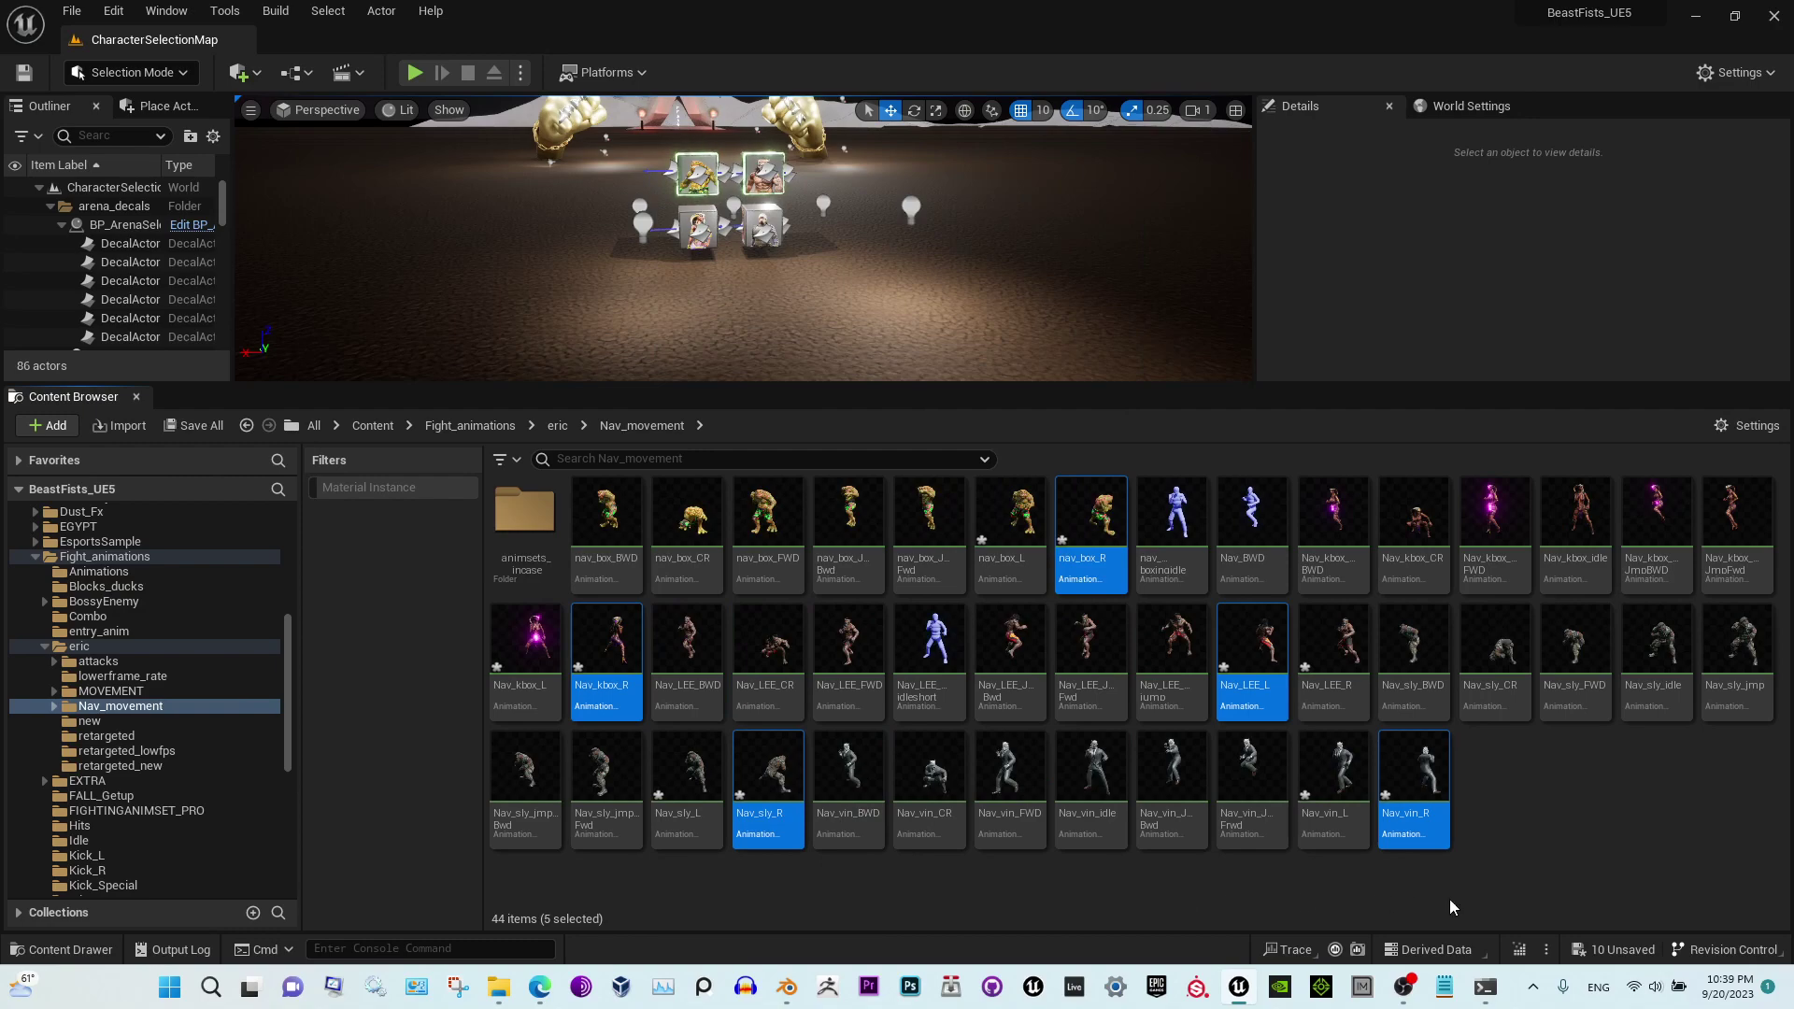
left_click(768, 774)
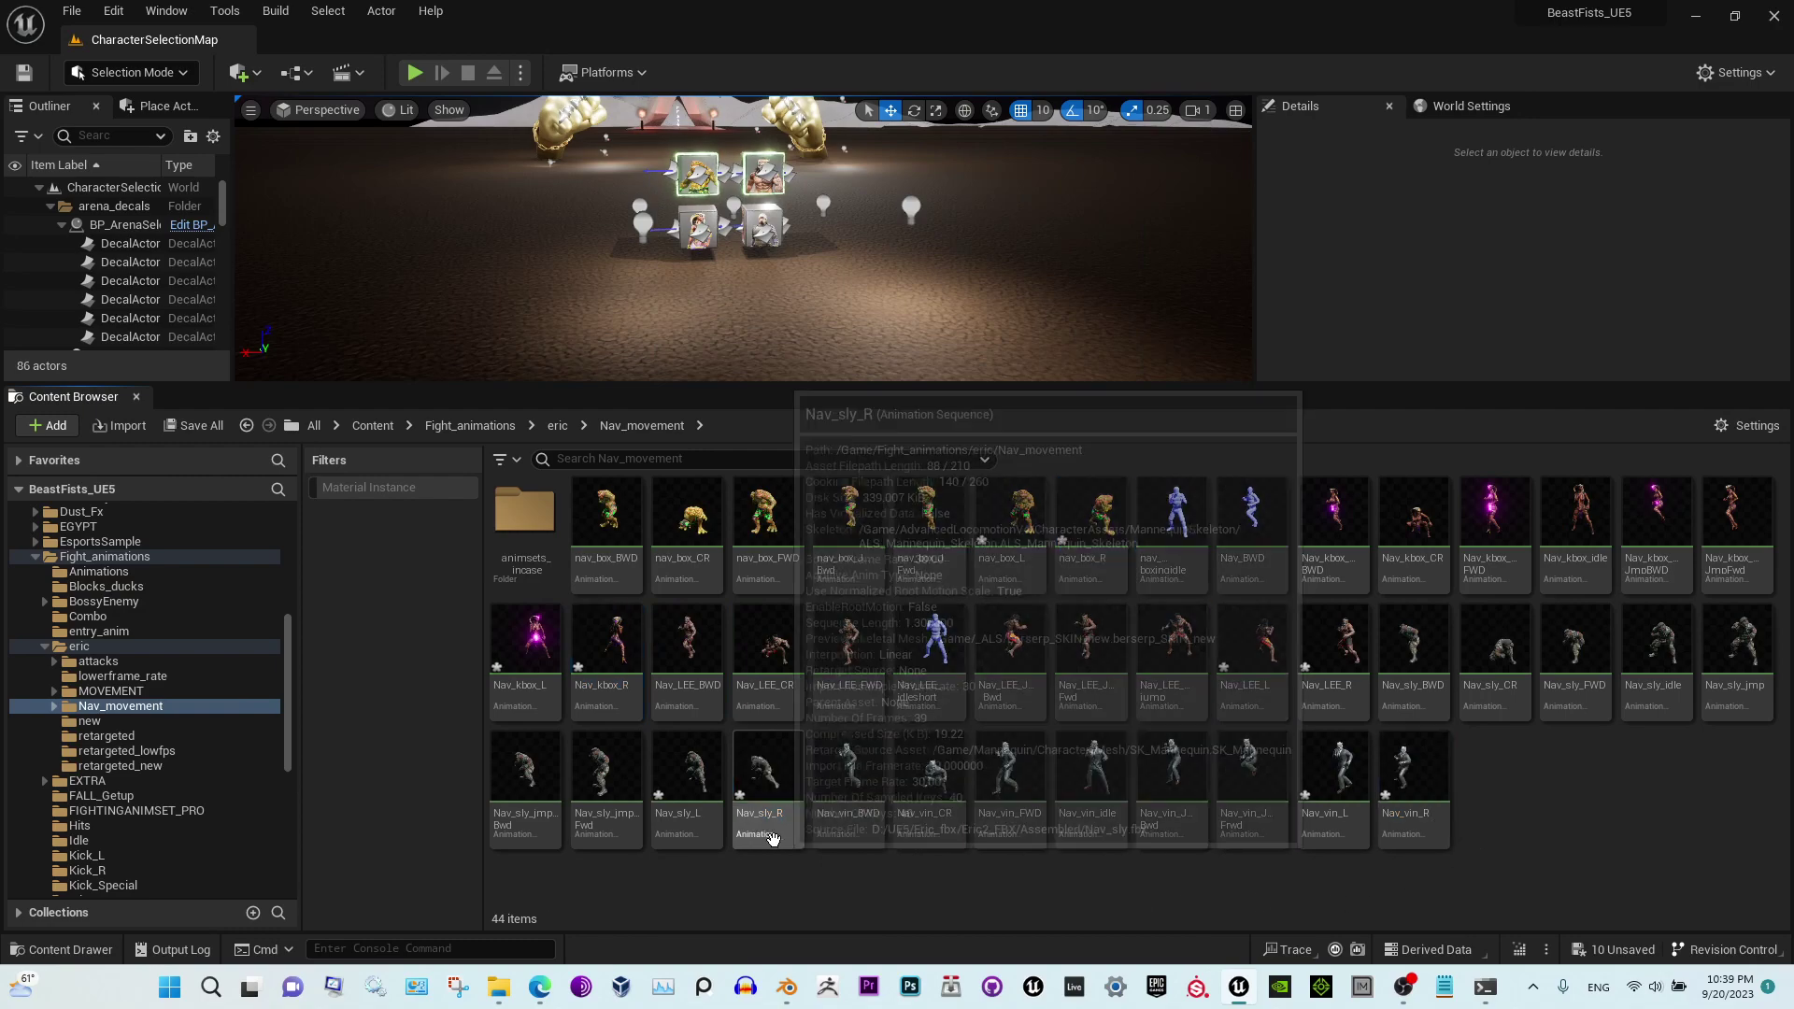
double_click(771, 768)
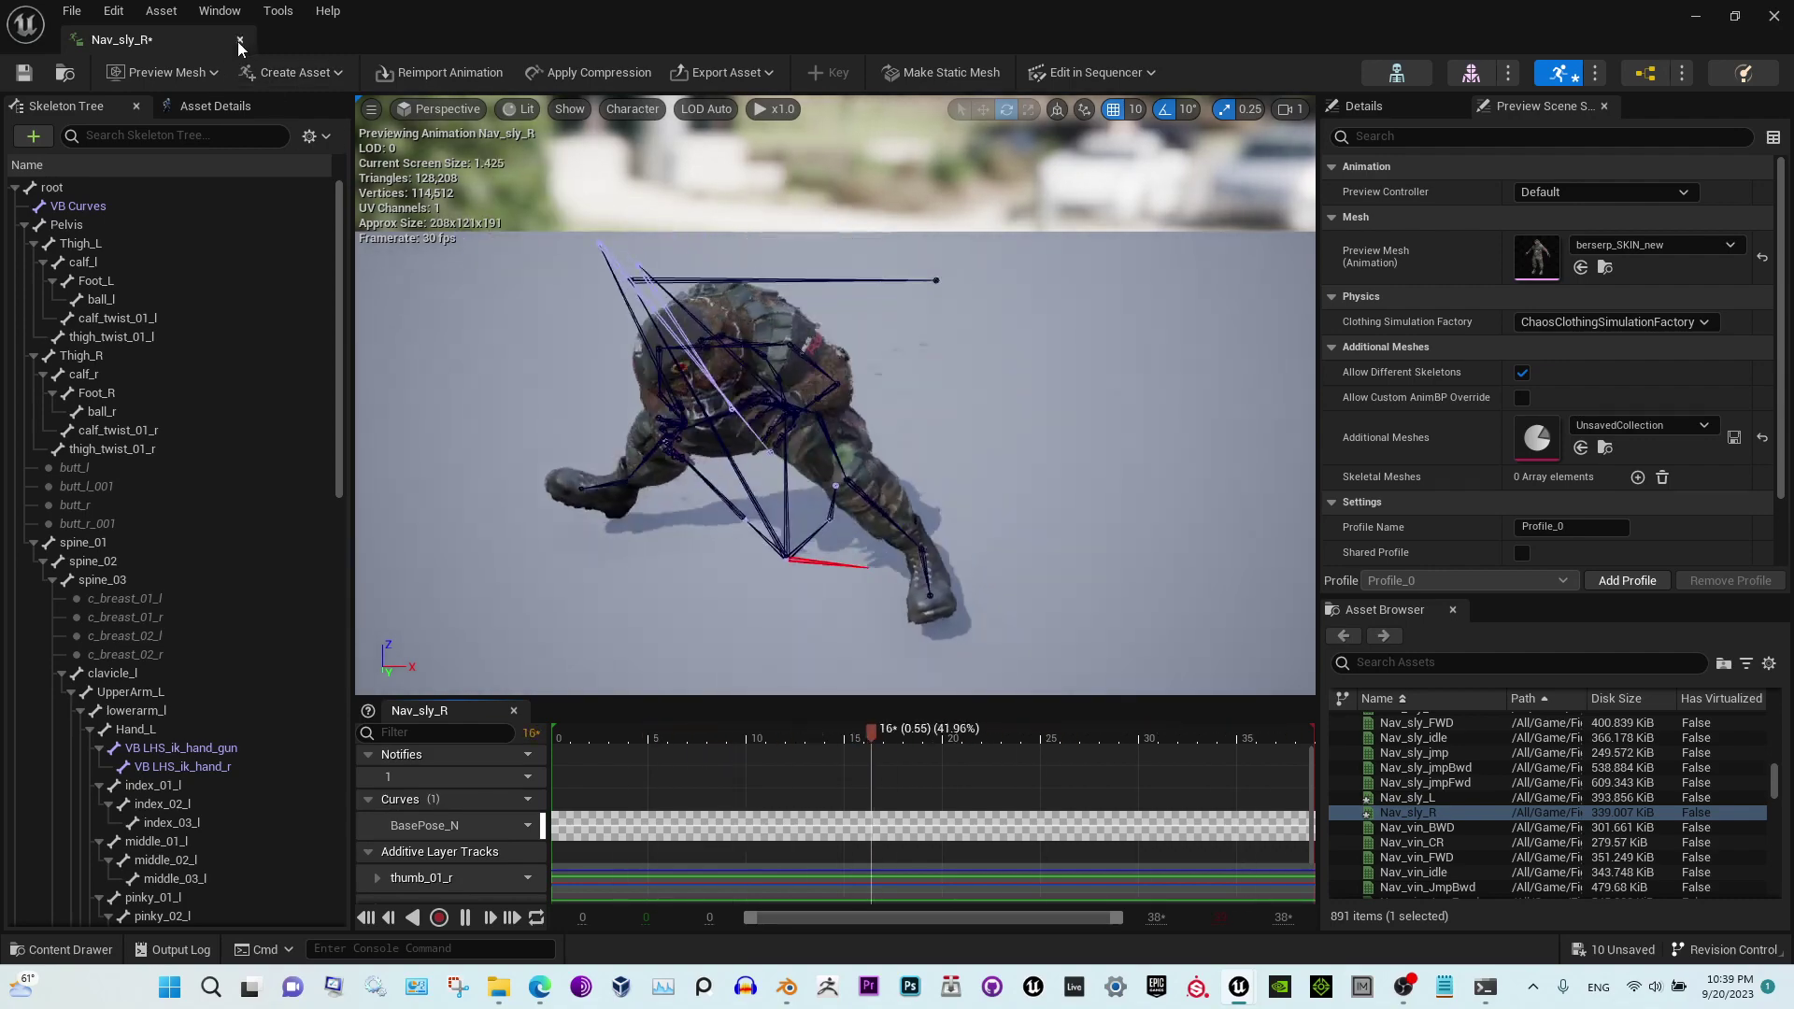
key("alt+F4")
double_click(1092, 512)
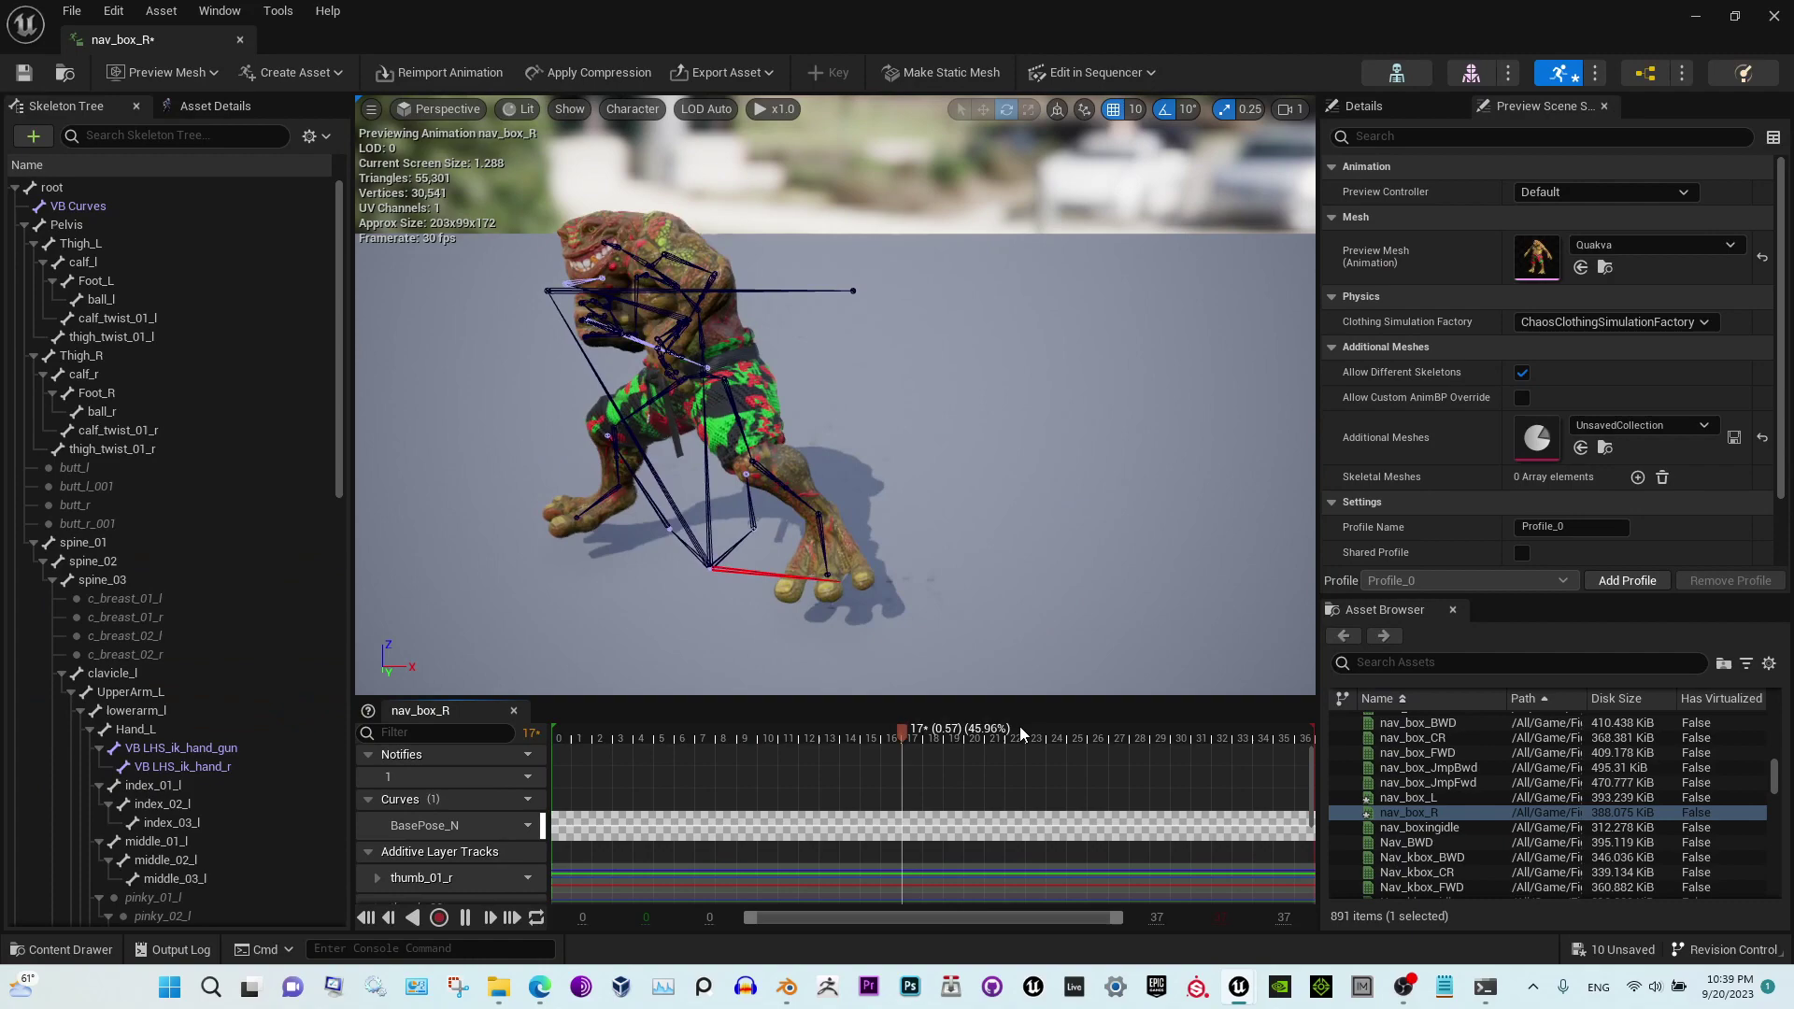
left_click(239, 37)
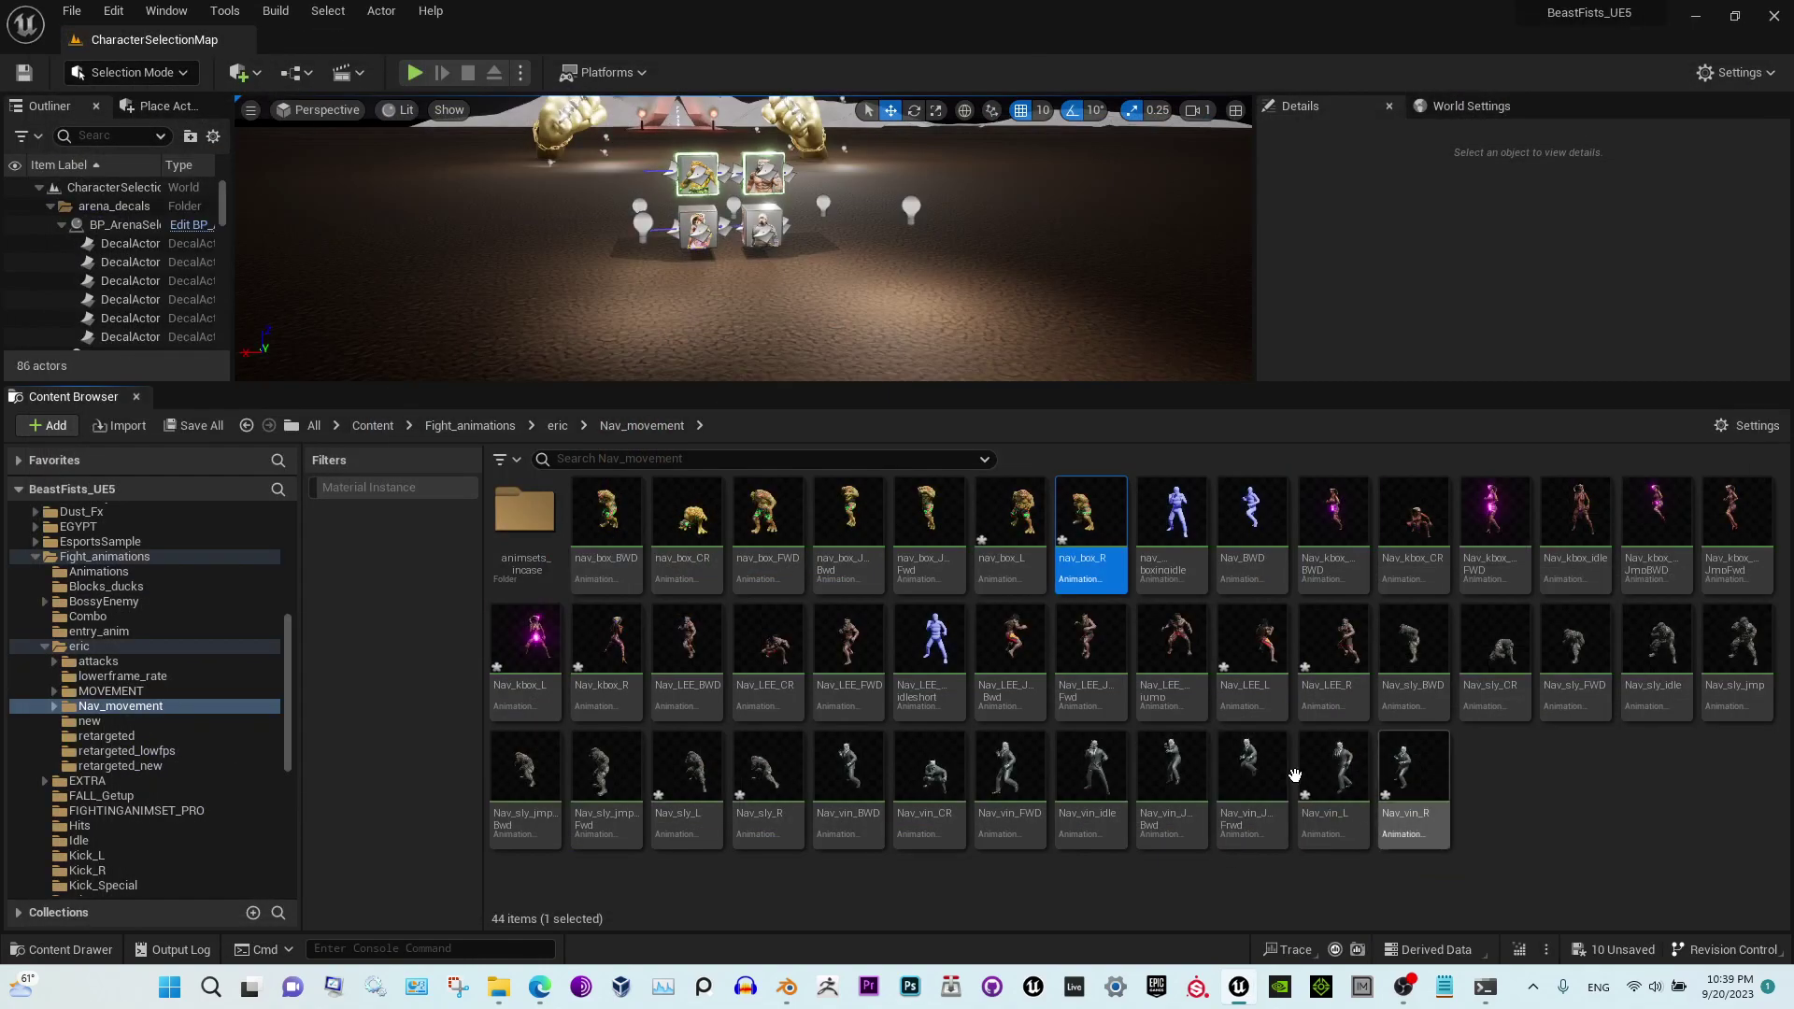
mouse_move(1356, 834)
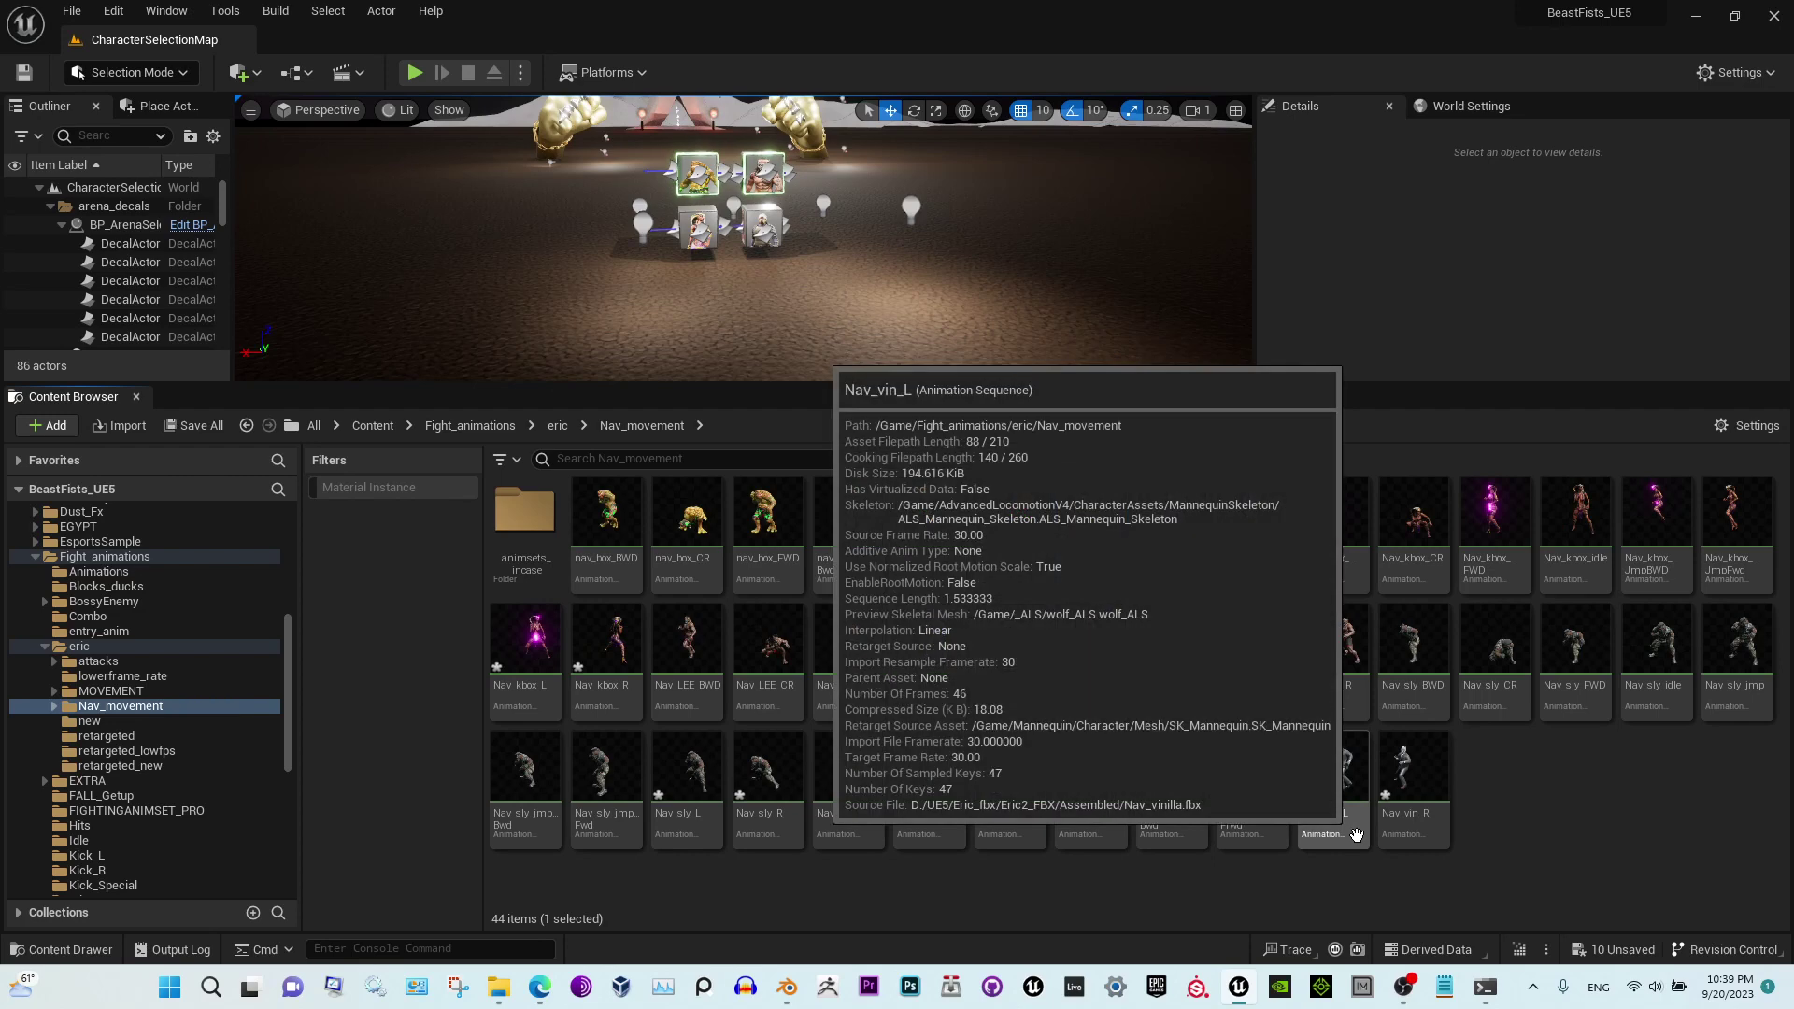